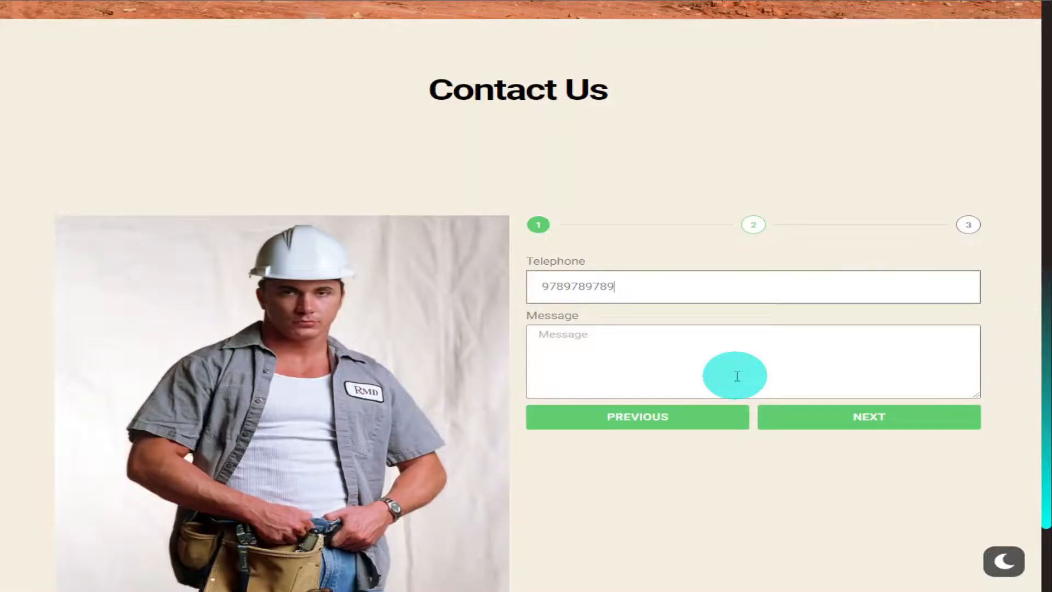
Enter "hkhkjhjk" as the message in the Contact Us form and advance to its date page
{"action": "left_click", "coordinate": [737, 376]}
{"action": "type", "text": "hkhkjhjk"}
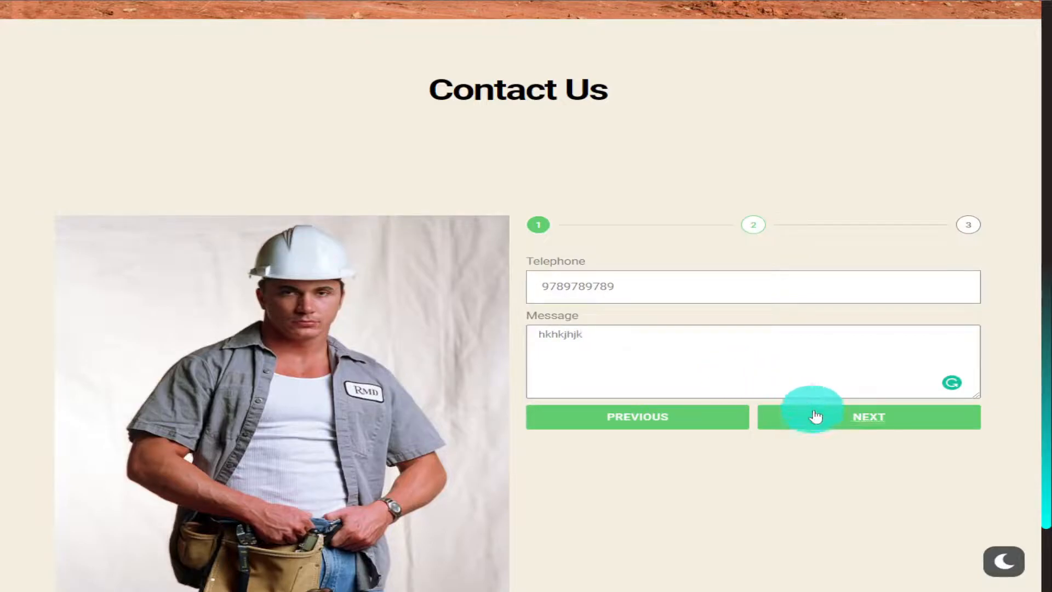
{"action": "left_click", "coordinate": [813, 418]}
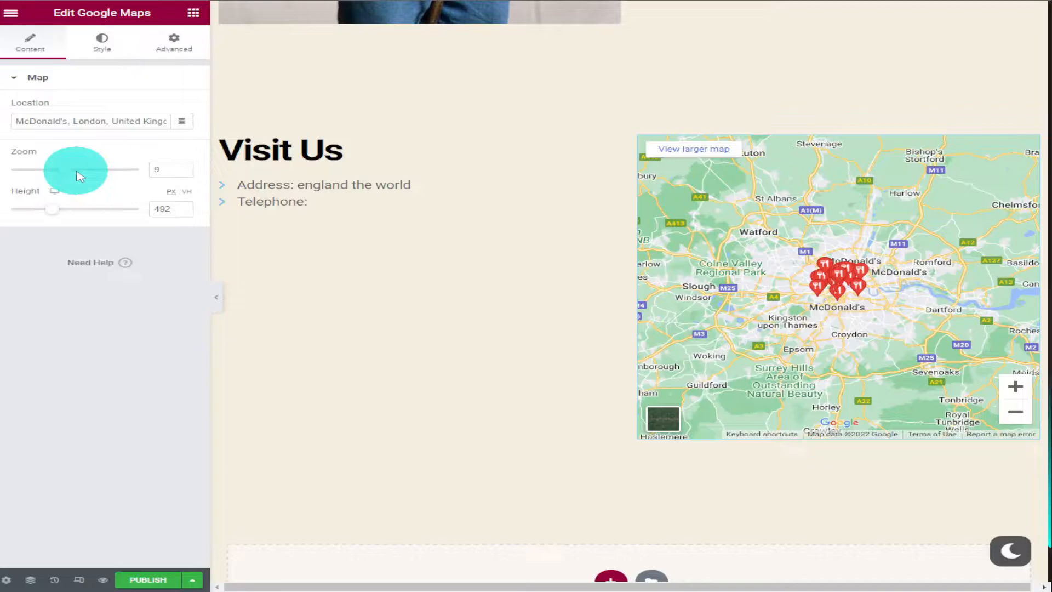
Set the zoom of the Google Maps widget beside the Visit Us text to 11
{"action": "left_click_drag", "start_coordinate": [81, 175], "coordinate": [84, 174]}
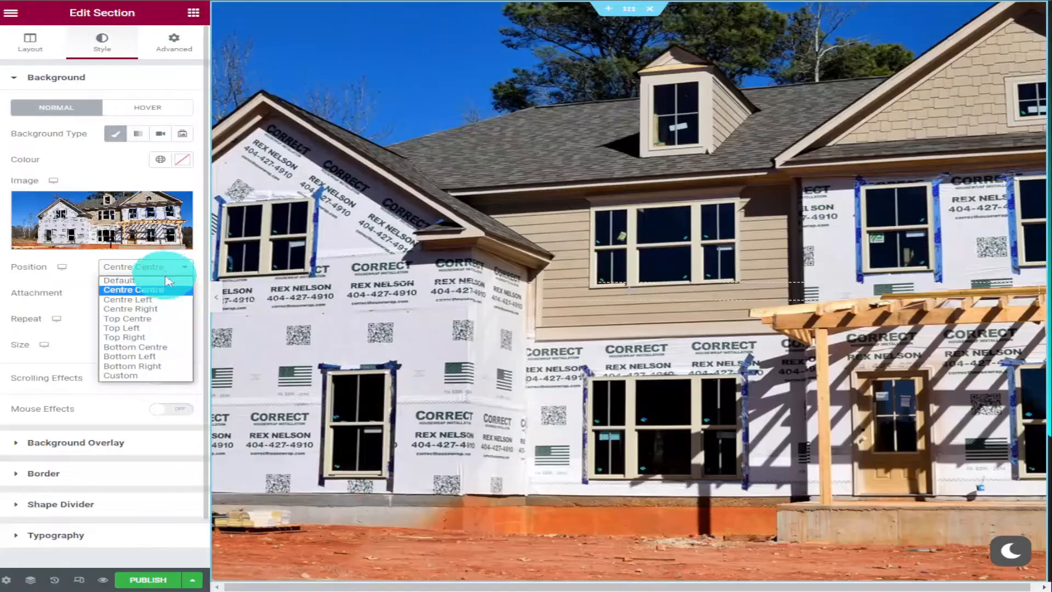
Set the section's background image position to Centre Centre and its size to Cover
{"action": "left_click", "coordinate": [134, 289]}
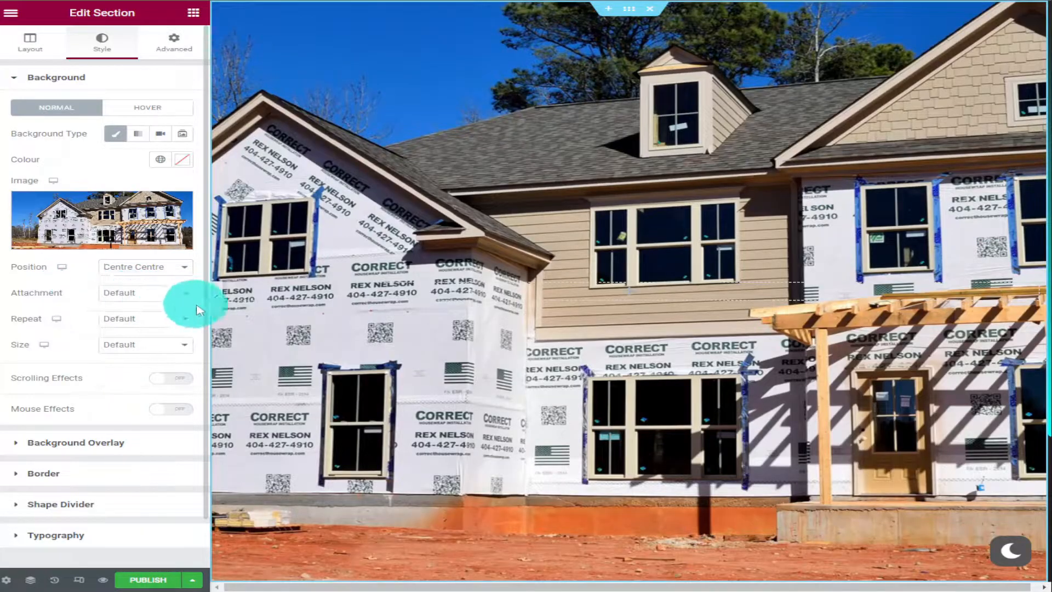
{"action": "left_click", "coordinate": [177, 346]}
{"action": "left_click", "coordinate": [169, 377]}
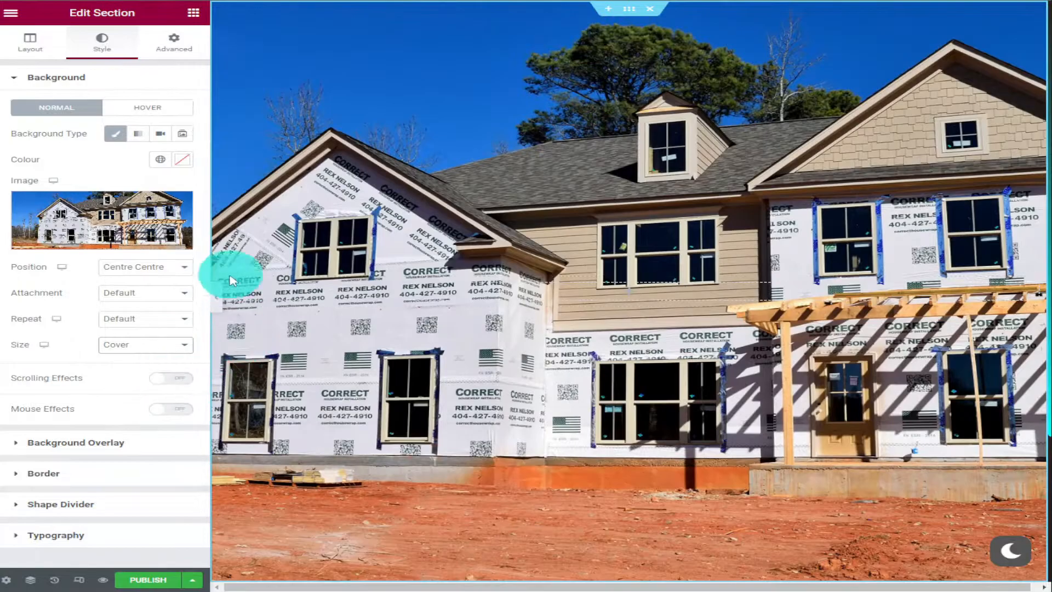
Preview the page at full width without the editing panel
{"action": "left_click", "coordinate": [217, 296]}
{"action": "left_click", "coordinate": [11, 308]}
{"action": "scroll", "coordinate": [651, 445], "scroll_direction": "down", "scroll_amount": 4}
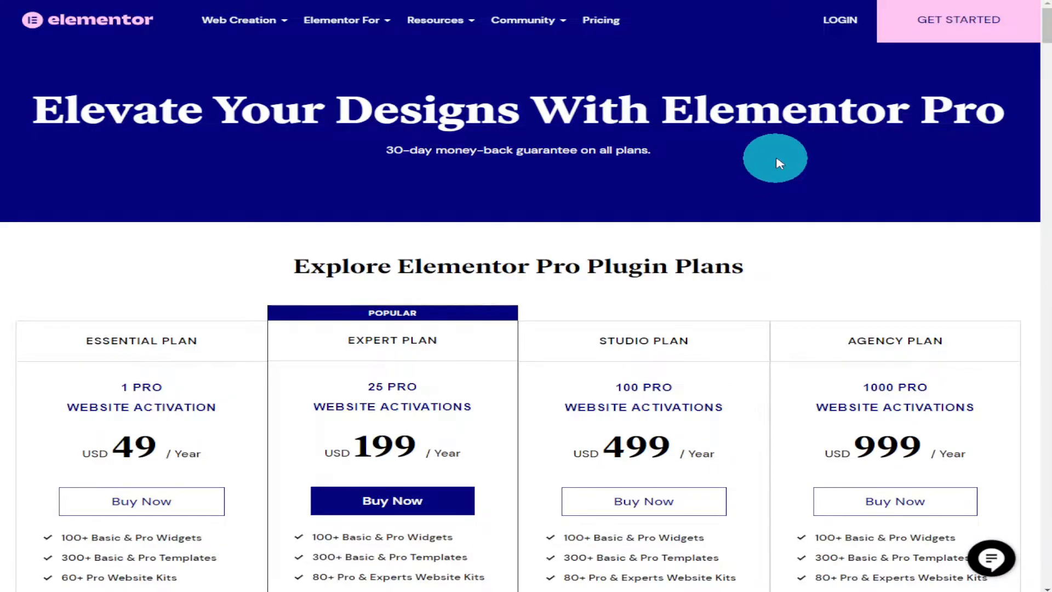
Compare the Elementor Pro plugin plans and view the checkout page for the Expert plan
{"action": "scroll", "coordinate": [776, 157], "scroll_direction": "down", "scroll_amount": 1}
{"action": "scroll", "coordinate": [777, 159], "scroll_direction": "down", "scroll_amount": 2}
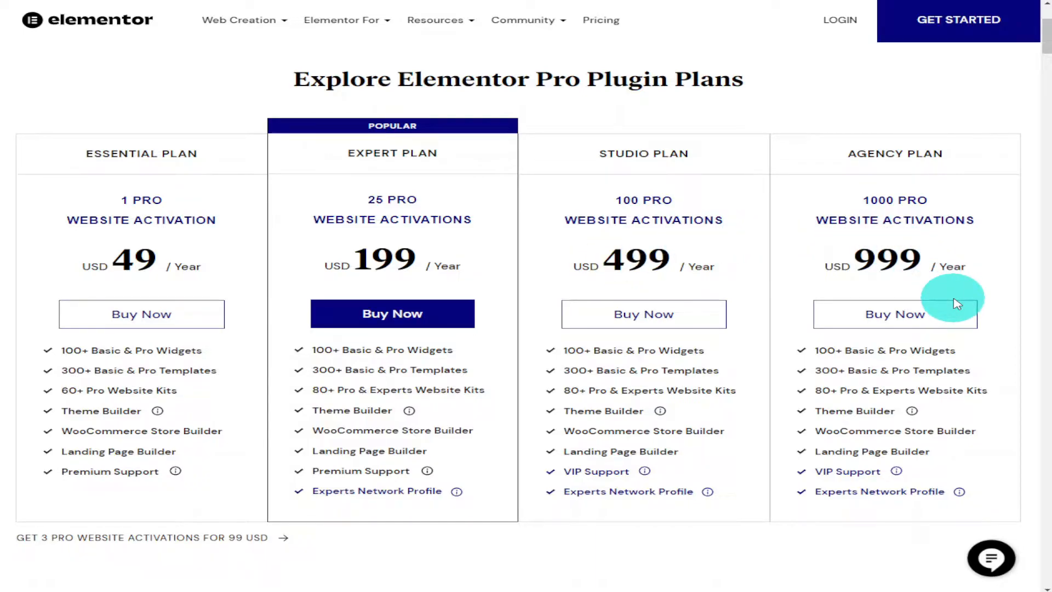
{"action": "left_click", "coordinate": [409, 316]}
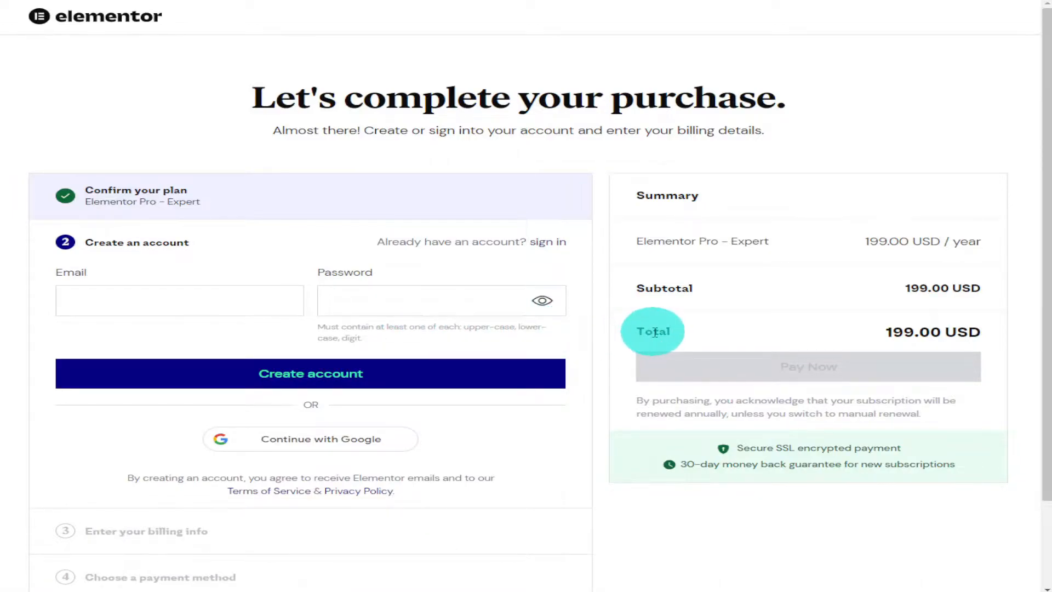
{"action": "scroll", "coordinate": [655, 333], "scroll_direction": "down", "scroll_amount": 2}
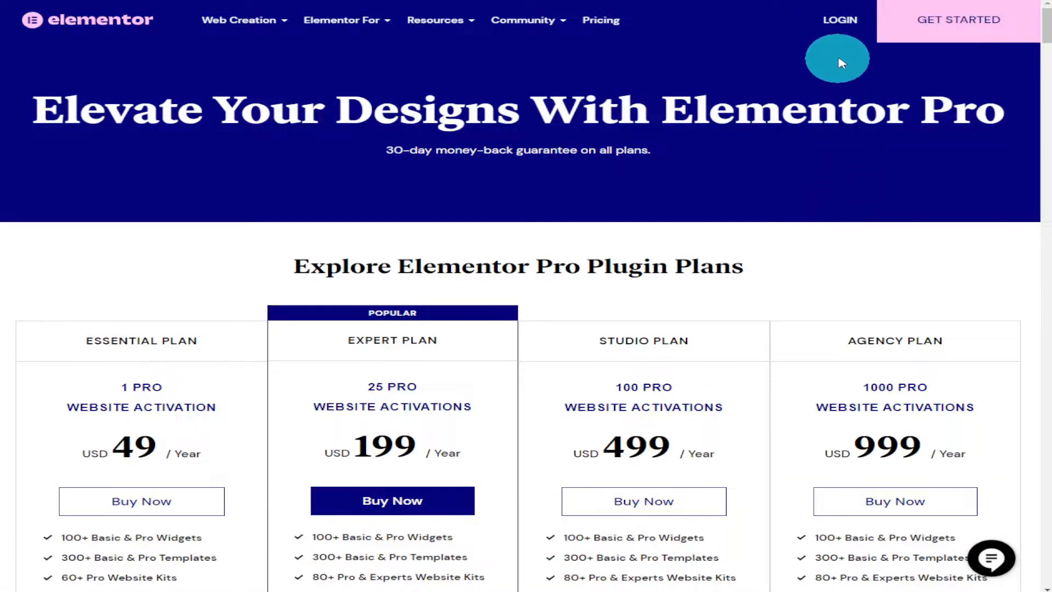
Sign in to the Elementor account and download the Elementor Pro Expert plugin
{"action": "left_click", "coordinate": [833, 26]}
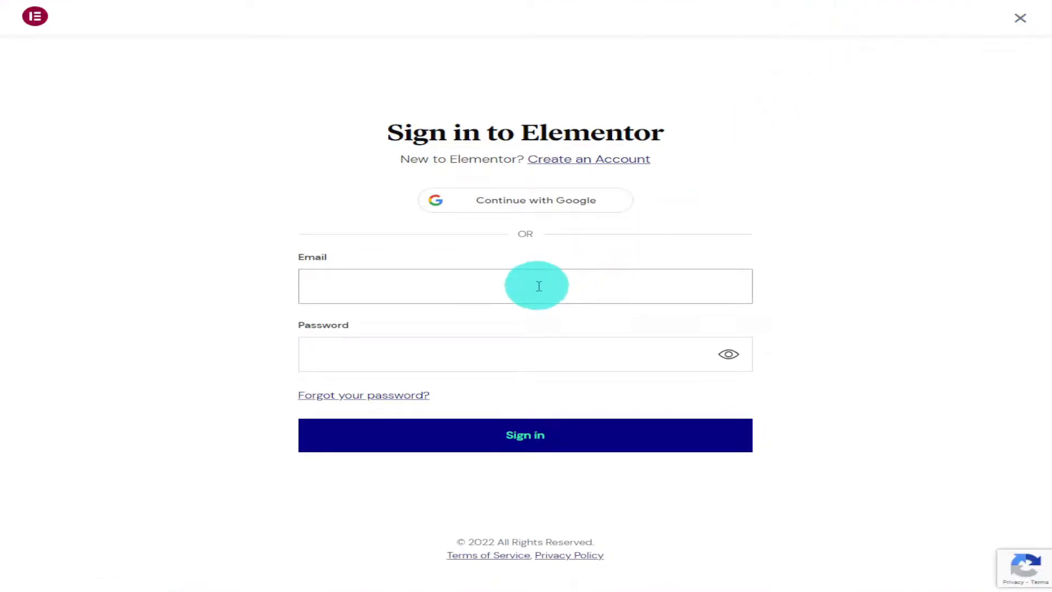
{"action": "left_click", "coordinate": [571, 449]}
{"action": "left_click", "coordinate": [645, 107]}
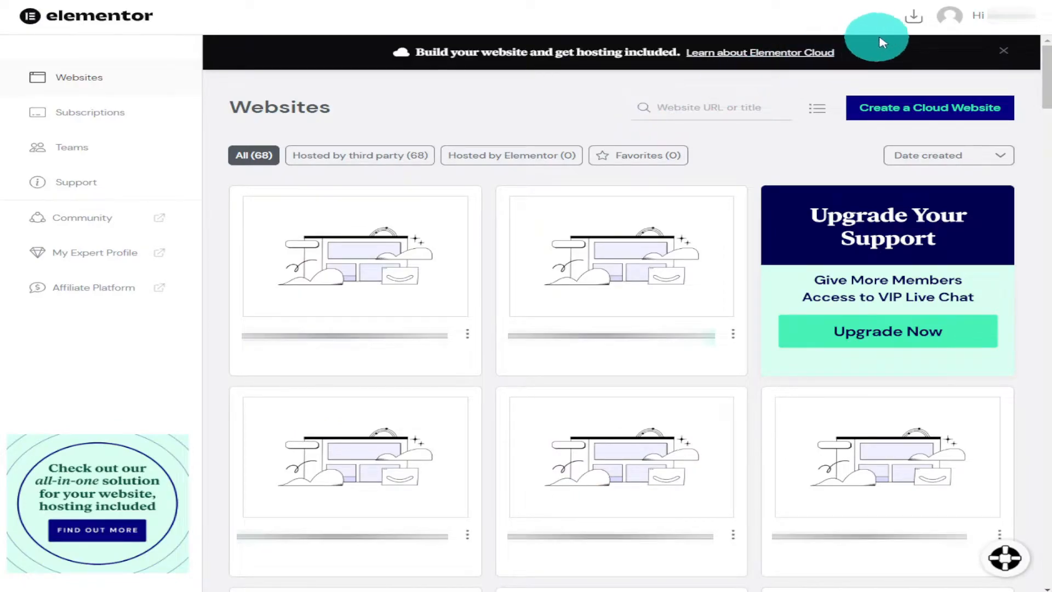
{"action": "left_click", "coordinate": [911, 23]}
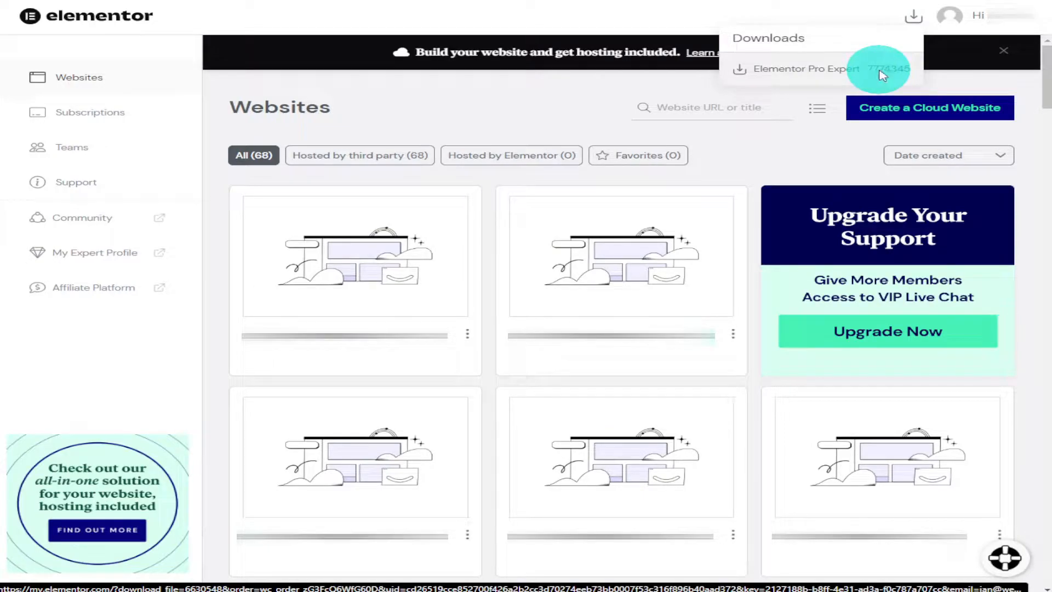
{"action": "left_click", "coordinate": [880, 76]}
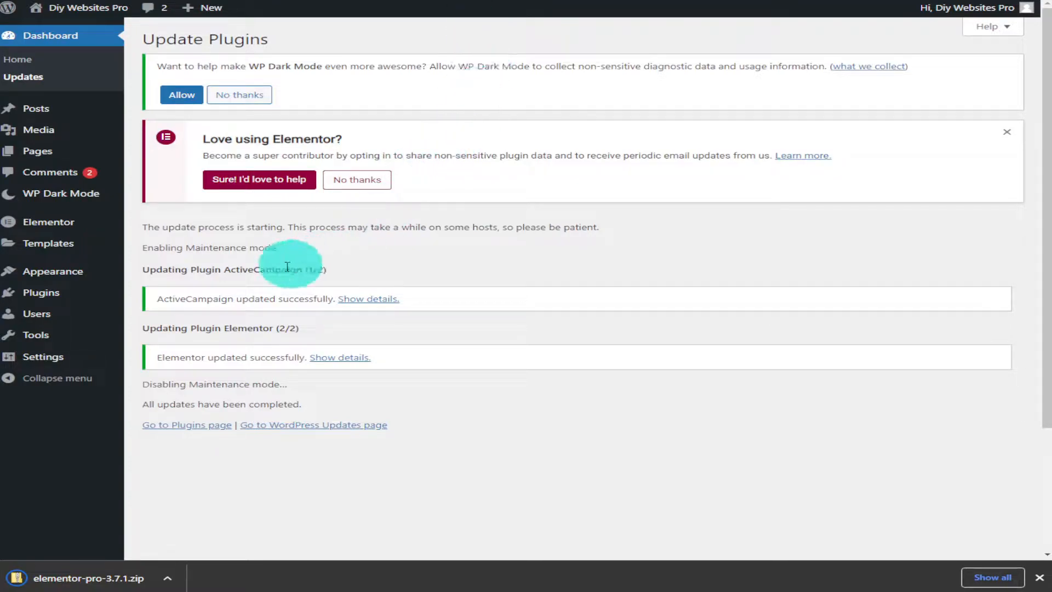
Switch to the WordPress dashboard, upload elementor-pro-3.7.1.zip from Downloads as a new plugin and install it
{"action": "mouse_move", "coordinate": [62, 301]}
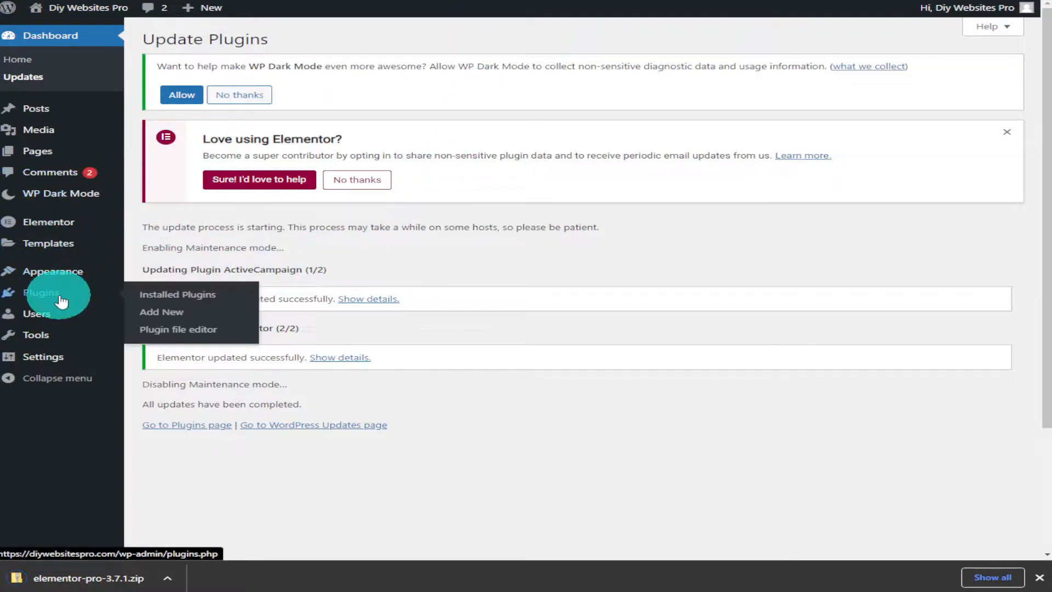
{"action": "left_click", "coordinate": [61, 301]}
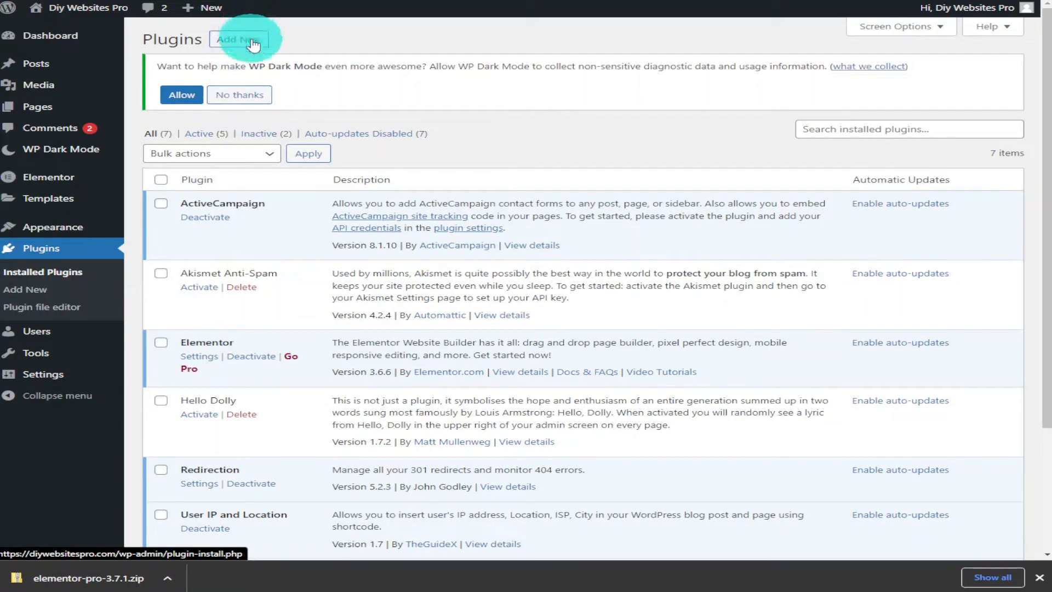
{"action": "left_click", "coordinate": [253, 43]}
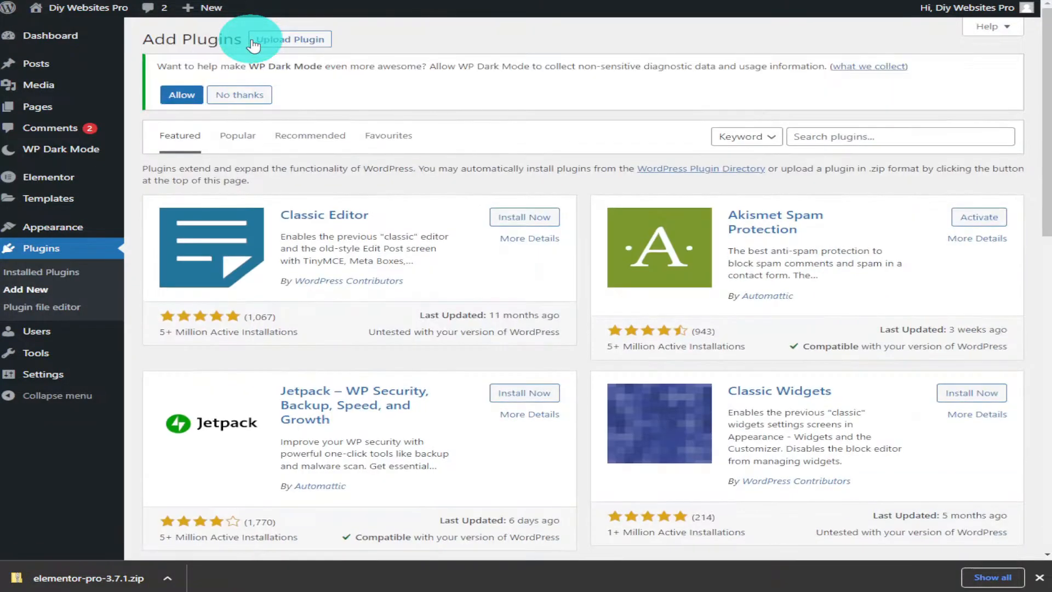
{"action": "left_click", "coordinate": [297, 49]}
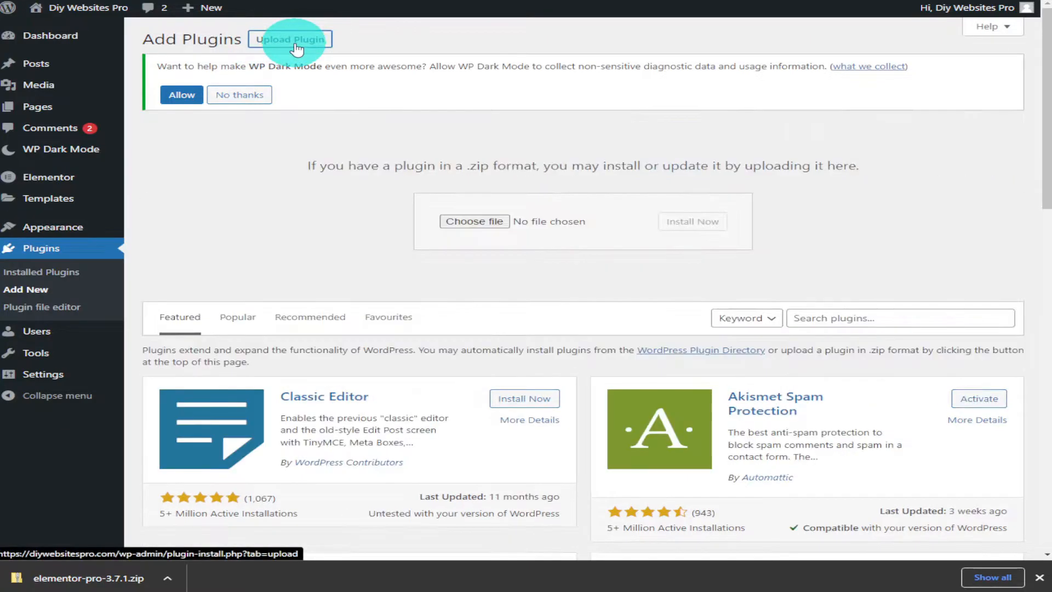
{"action": "left_click", "coordinate": [482, 222]}
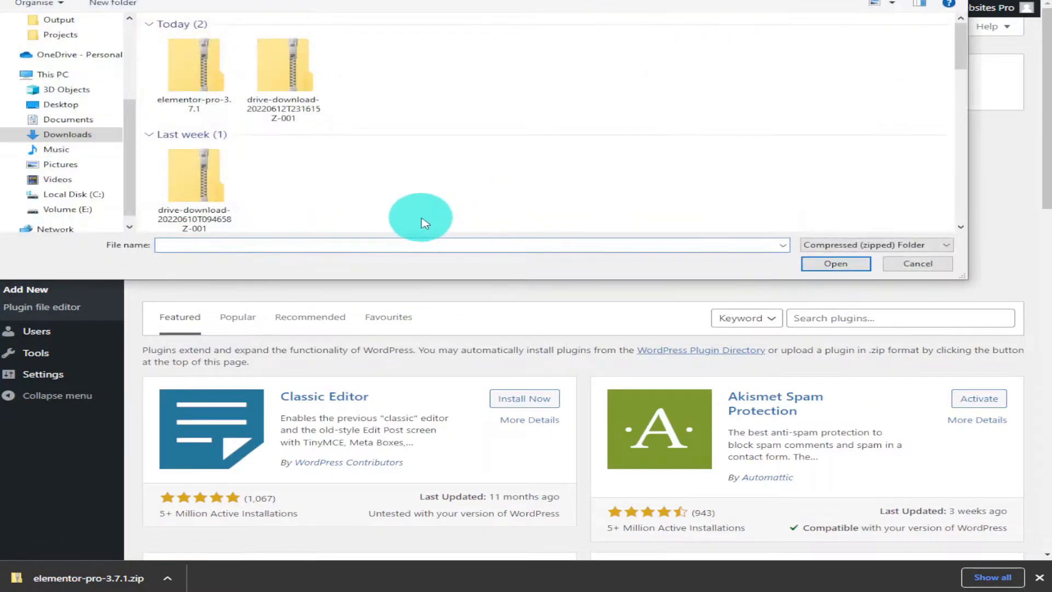
{"action": "left_click", "coordinate": [178, 80]}
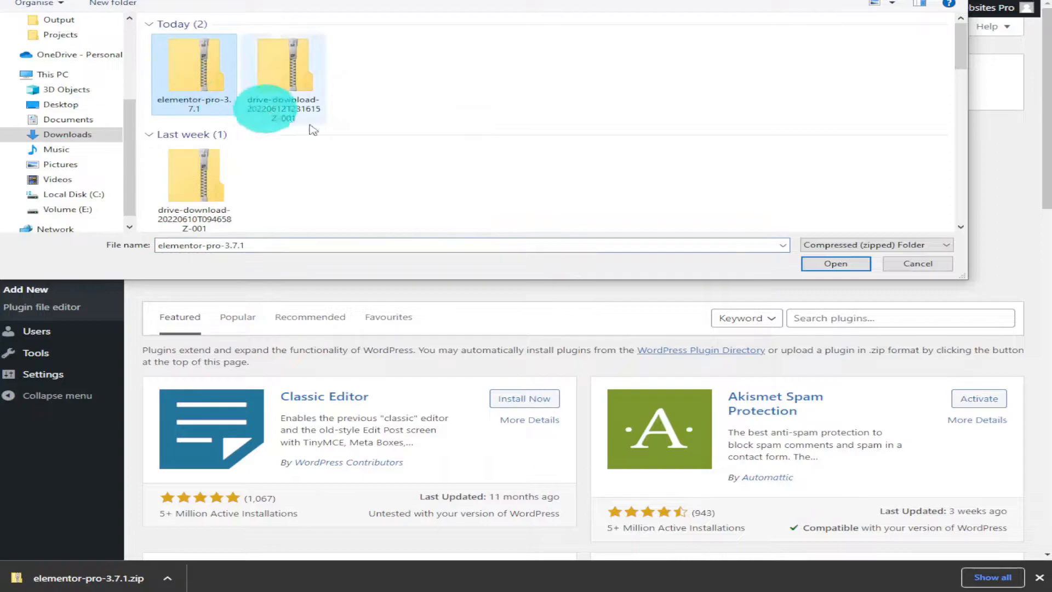
{"action": "left_click", "coordinate": [836, 263]}
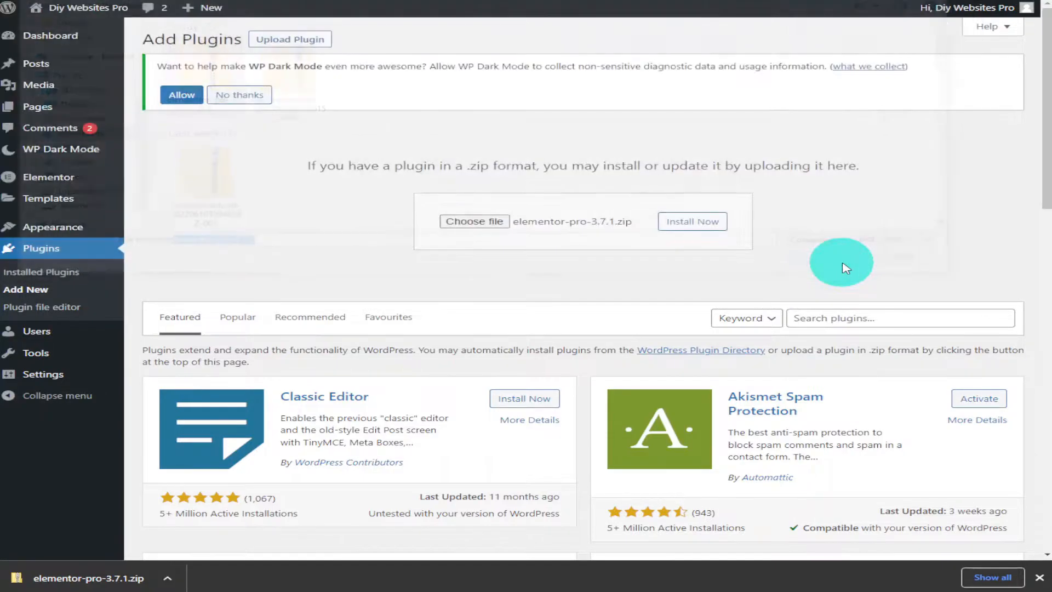
{"action": "left_click", "coordinate": [706, 224]}
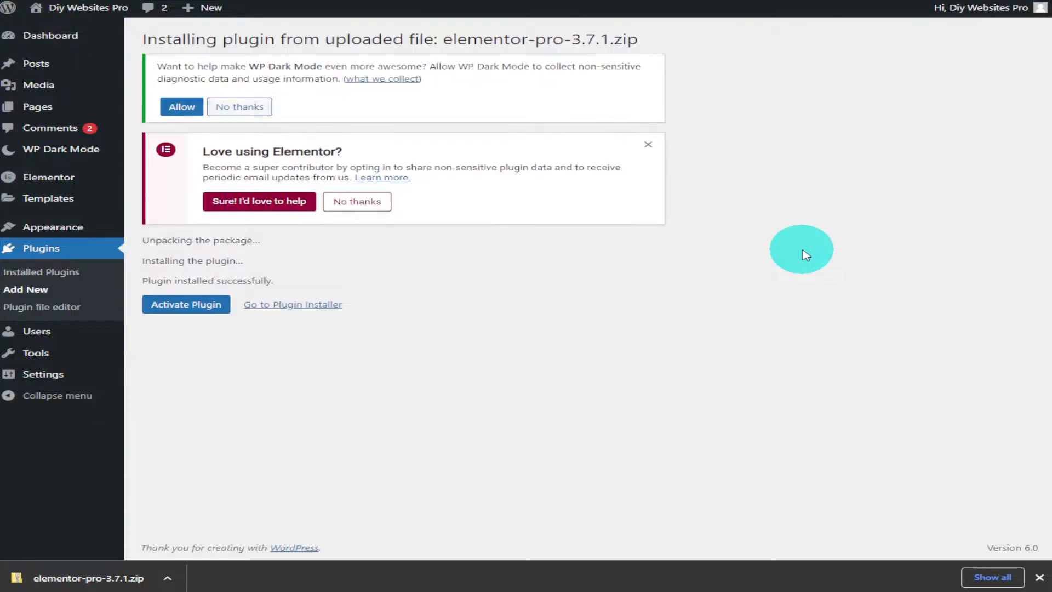
Activate the Elementor Pro plugin and connect its Expert license to diywebsitespro.com
{"action": "left_click", "coordinate": [189, 310]}
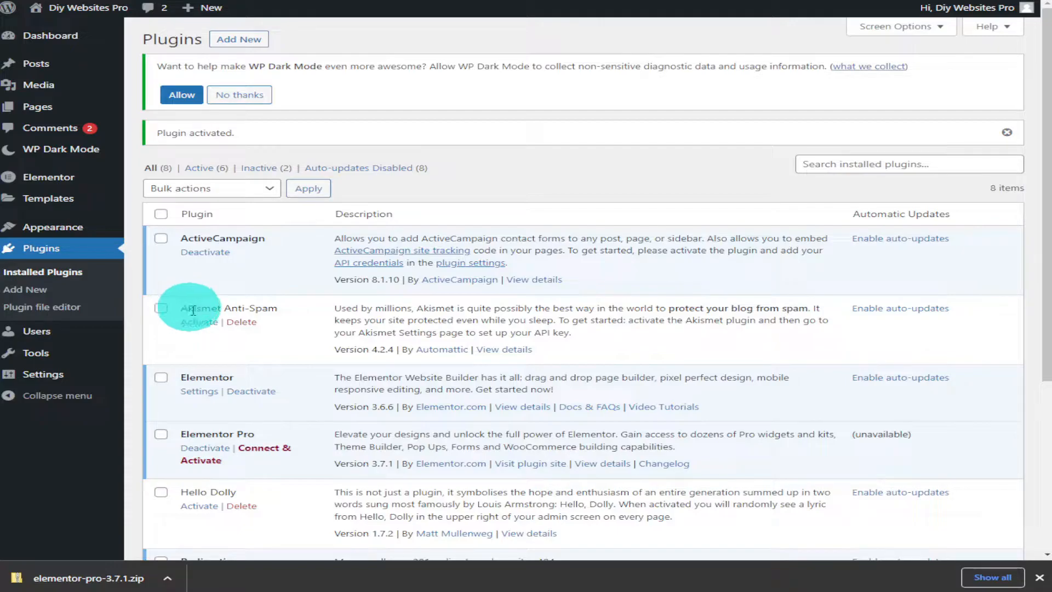
{"action": "left_click", "coordinate": [266, 454]}
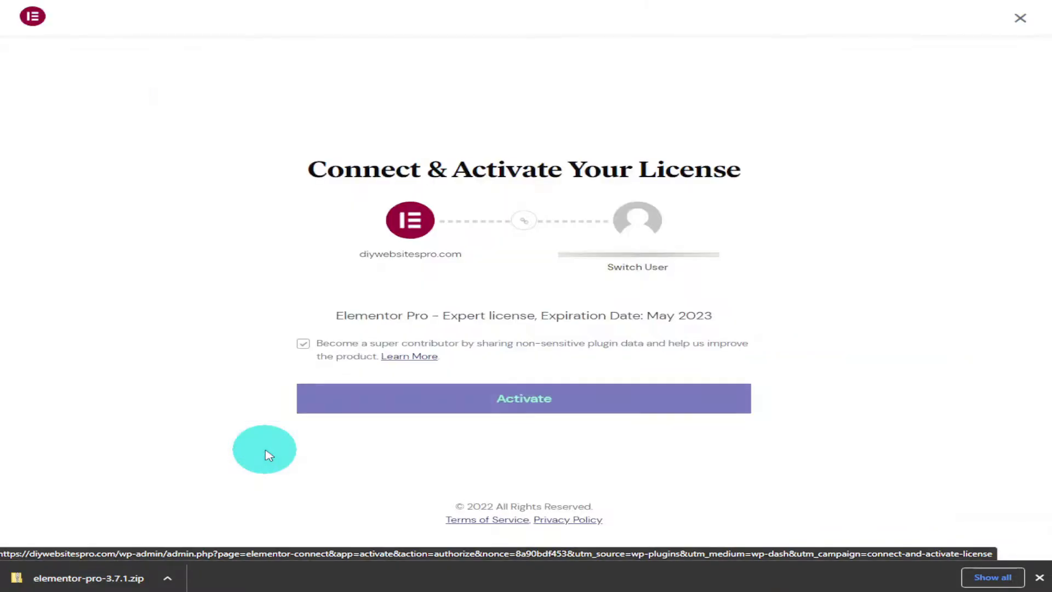
{"action": "left_click", "coordinate": [458, 397]}
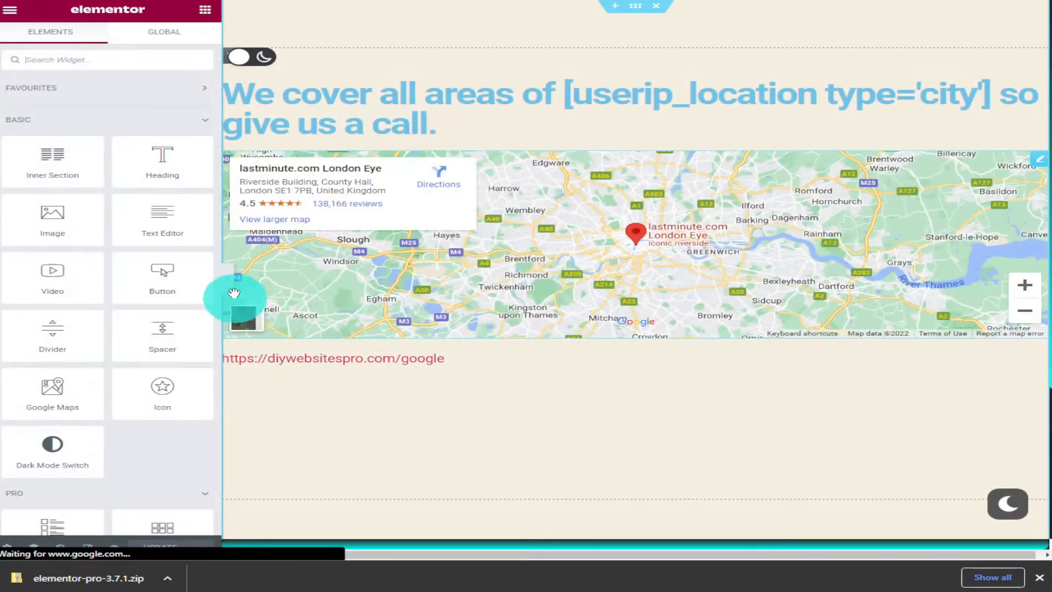
{"action": "scroll", "coordinate": [203, 246], "scroll_direction": "down", "scroll_amount": 5}
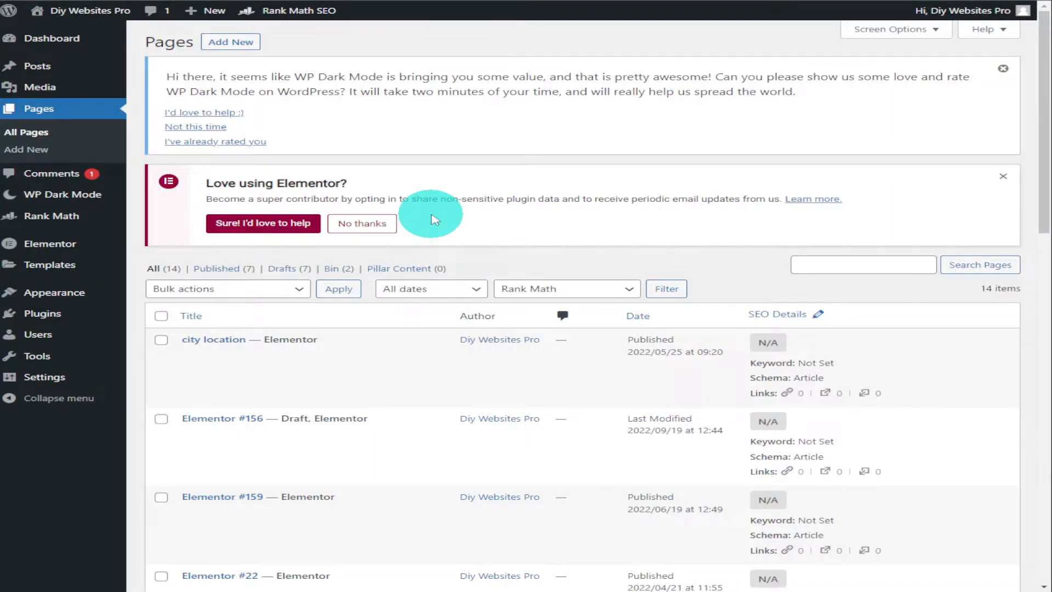
Add a new WordPress page with the title "Contact Page"
{"action": "left_click", "coordinate": [250, 46]}
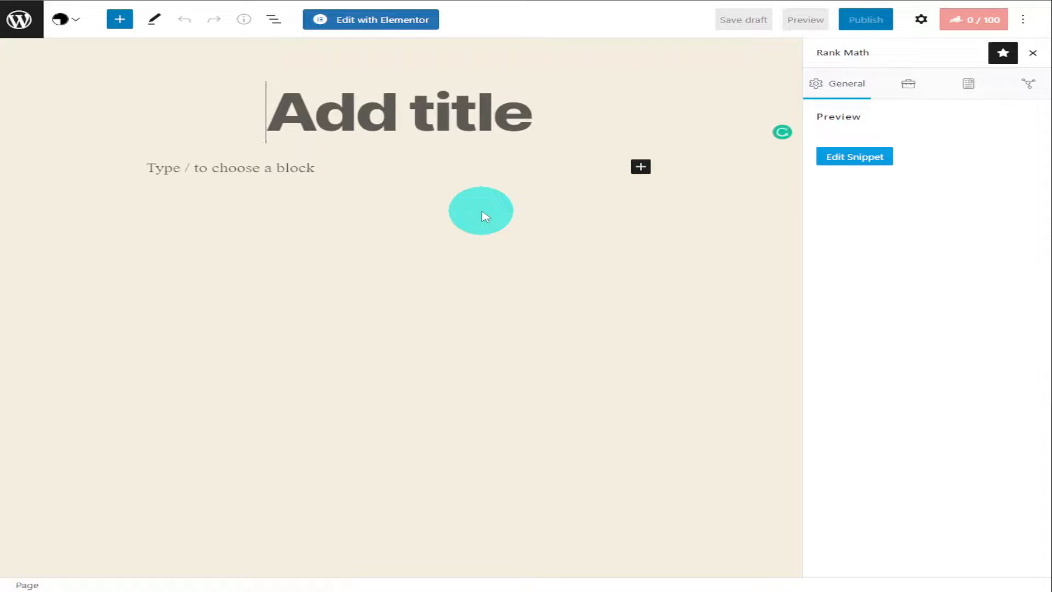
{"action": "type", "text": "C"}
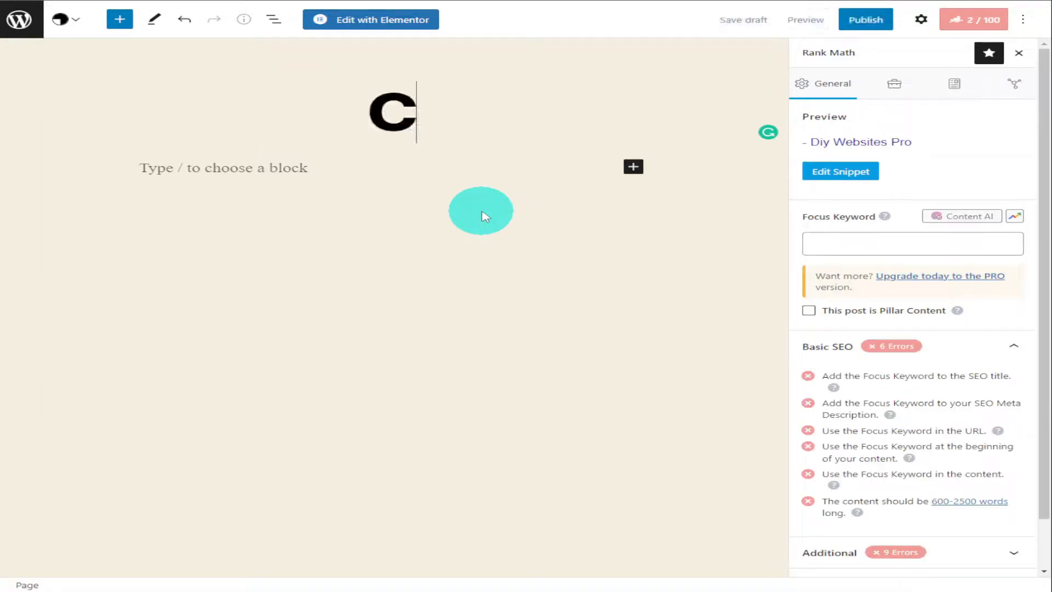
{"action": "type", "text": "ontact"}
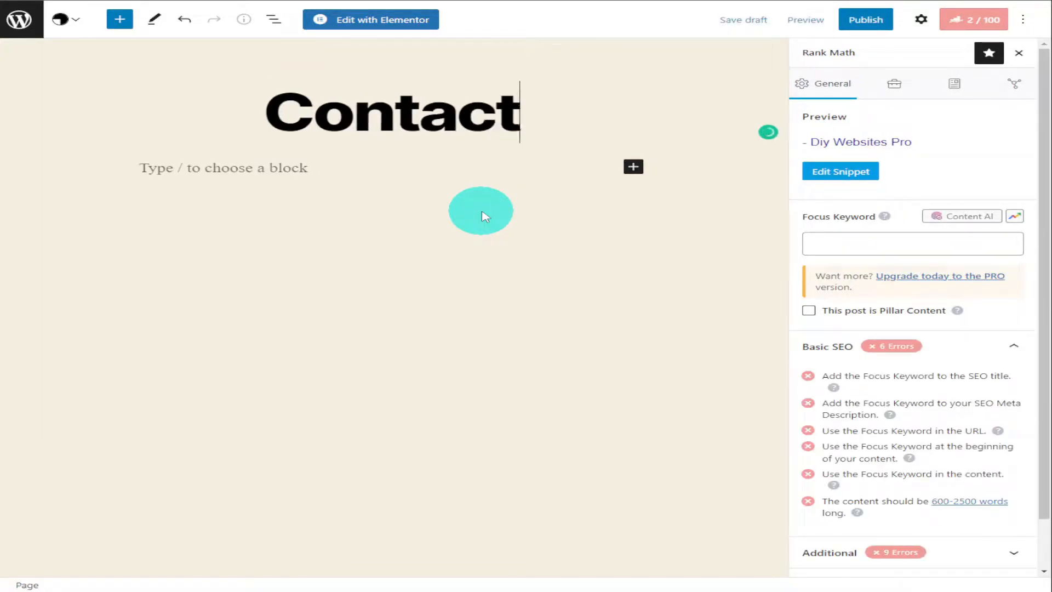
{"action": "type", "text": " Page"}
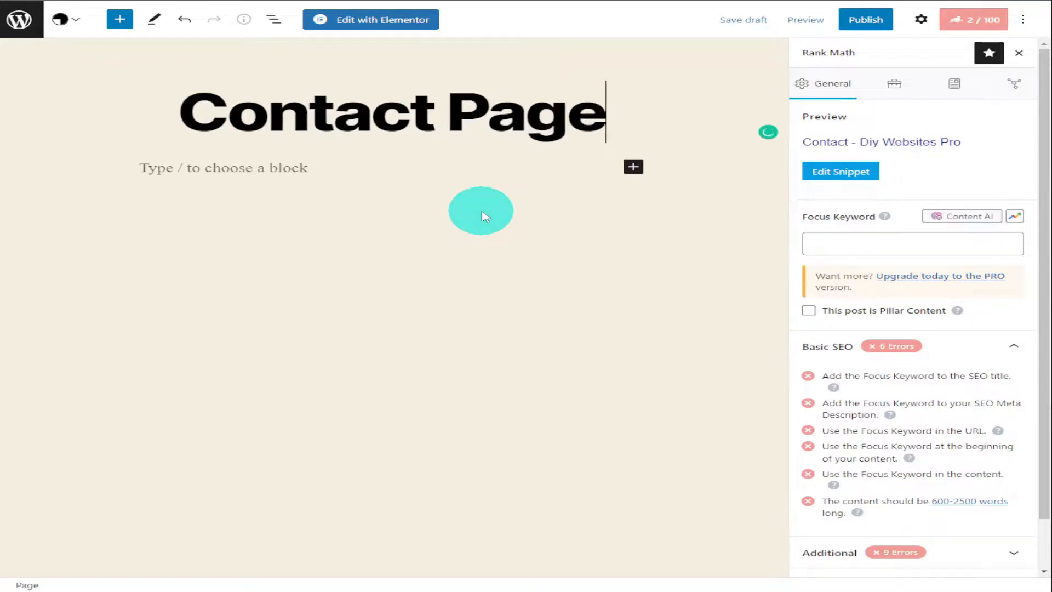
Open Contact Page for editing with Elementor and set its page layout to Elementor Canvas
{"action": "left_click", "coordinate": [377, 27]}
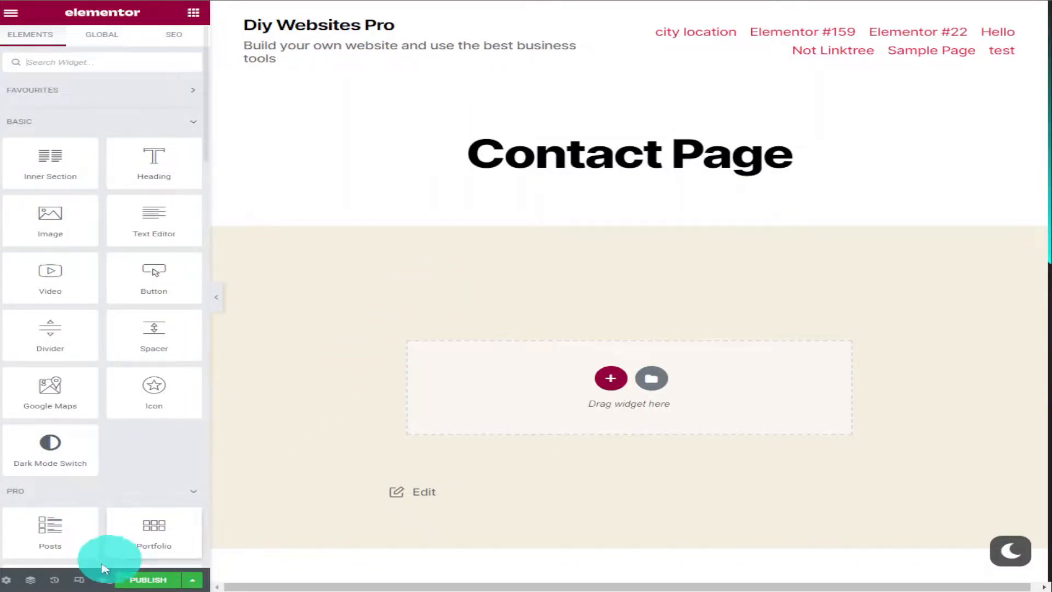
{"action": "left_click", "coordinate": [8, 581]}
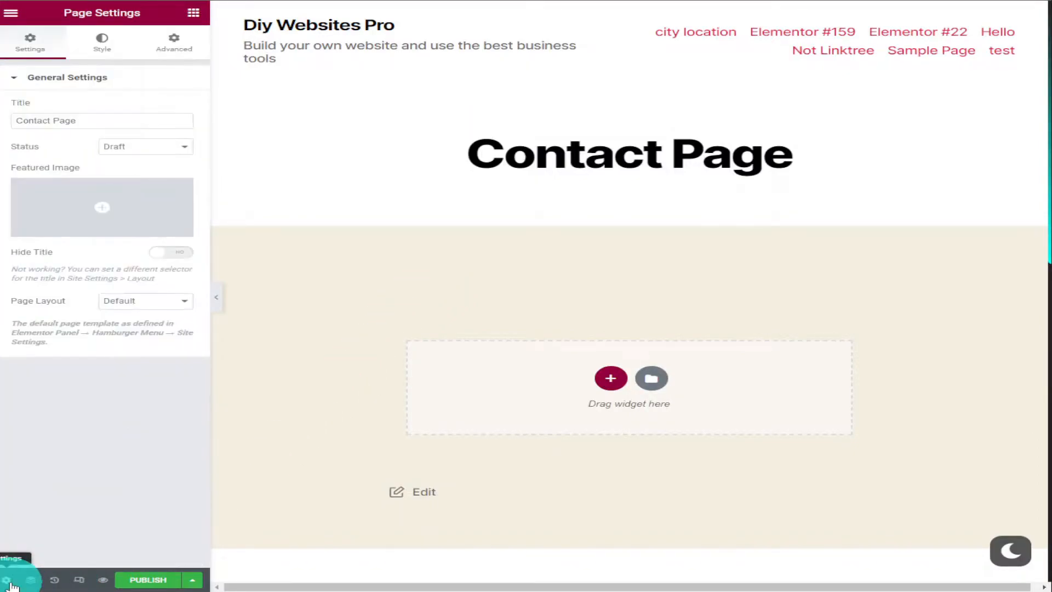
{"action": "left_click", "coordinate": [158, 306]}
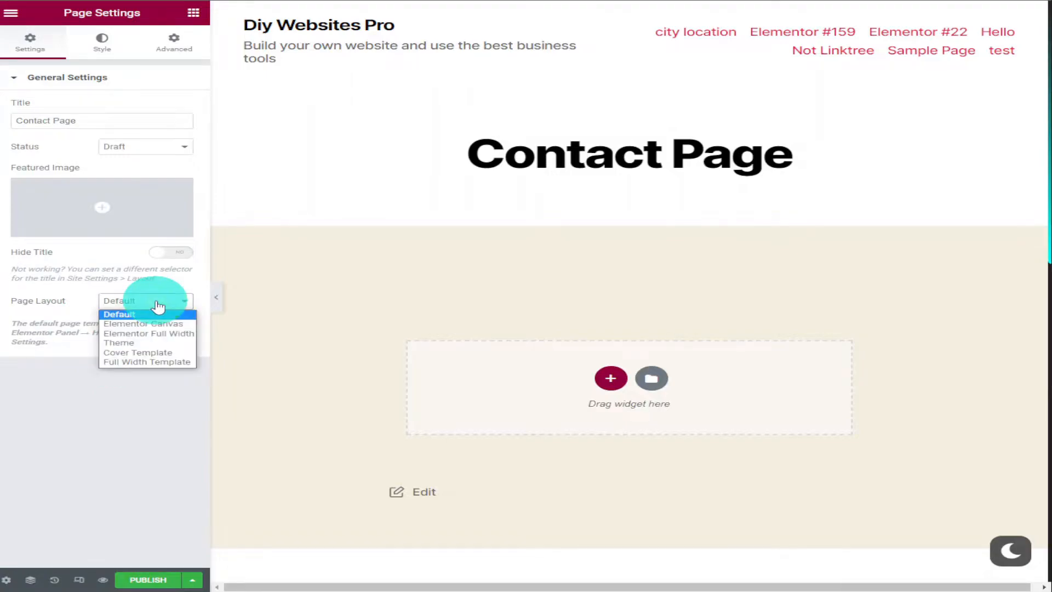
{"action": "left_click", "coordinate": [166, 325]}
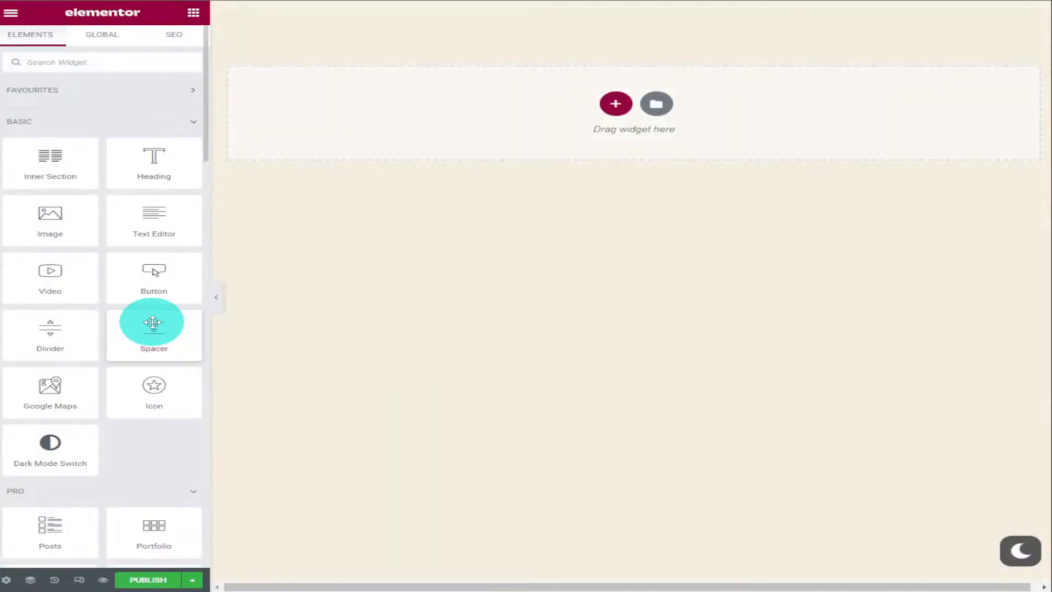
{"action": "left_click_drag", "start_coordinate": [155, 322], "coordinate": [382, 326]}
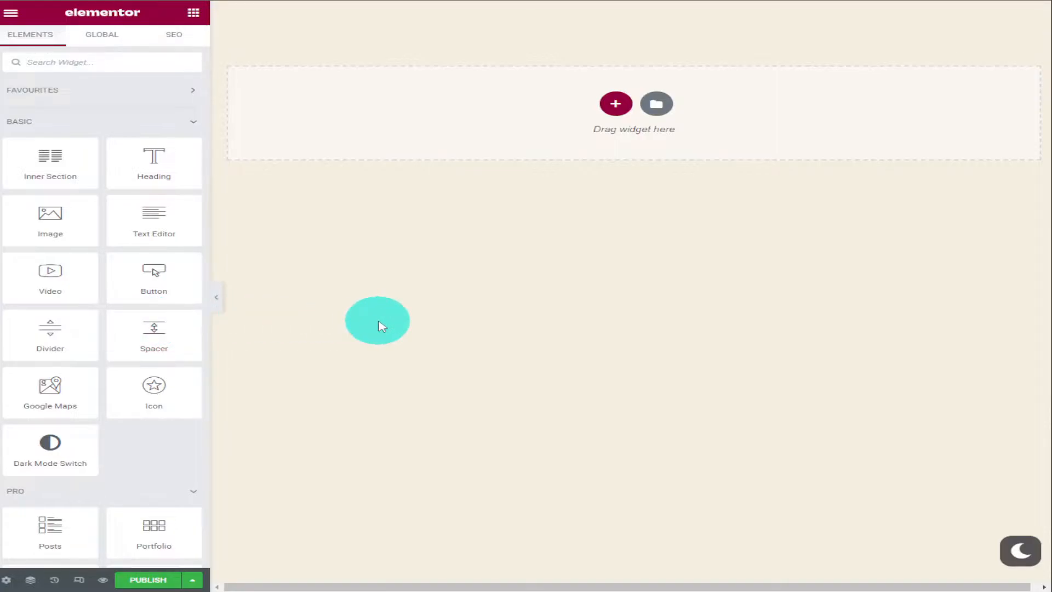
{"action": "left_click_drag", "start_coordinate": [382, 326], "coordinate": [388, 326]}
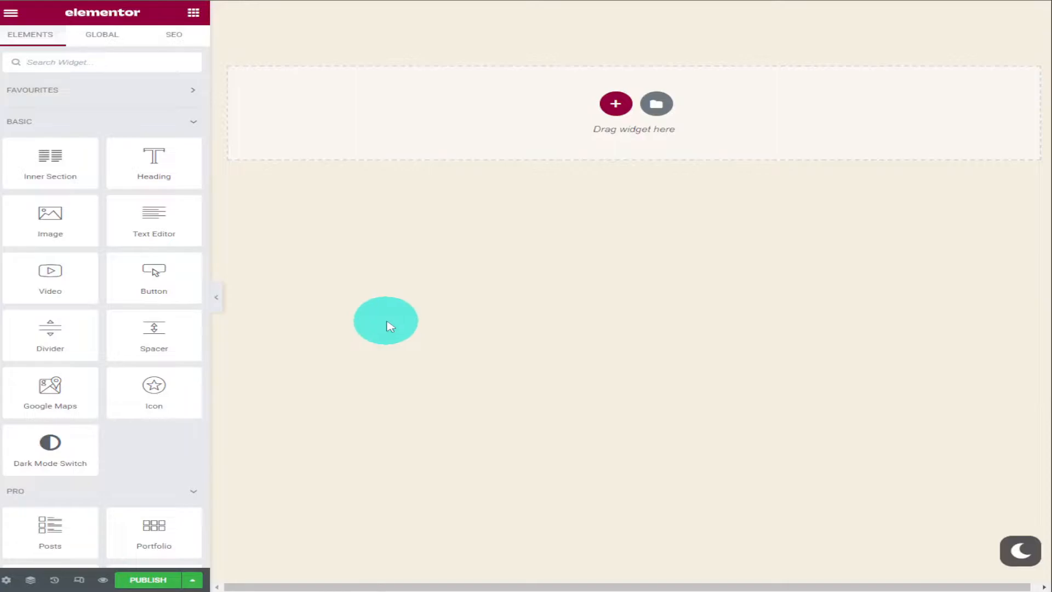
Add a new single-column section to the empty page canvas and open its settings
{"action": "left_click", "coordinate": [615, 104]}
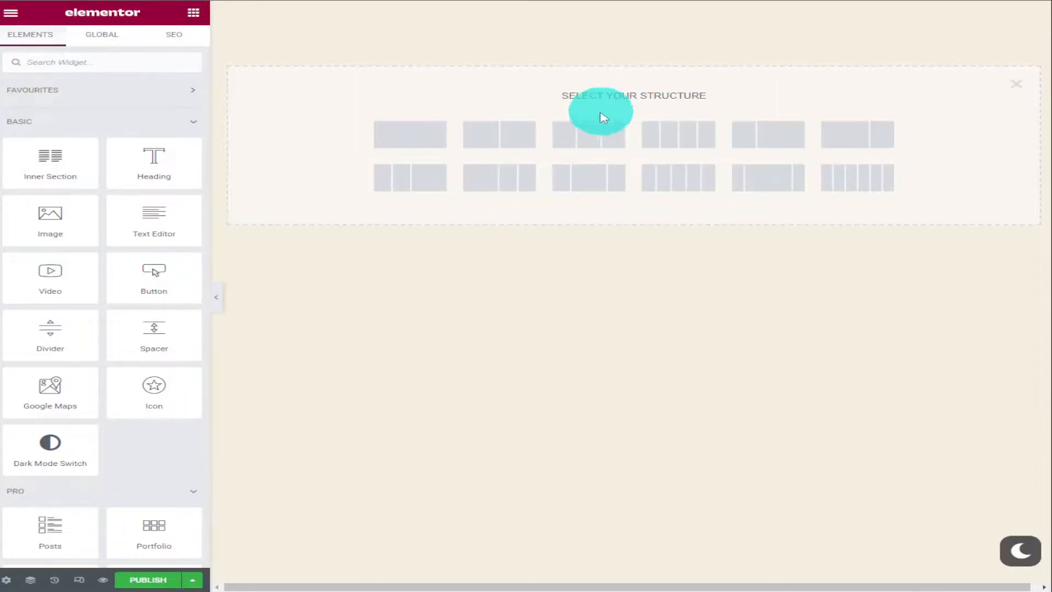
{"action": "left_click", "coordinate": [436, 139]}
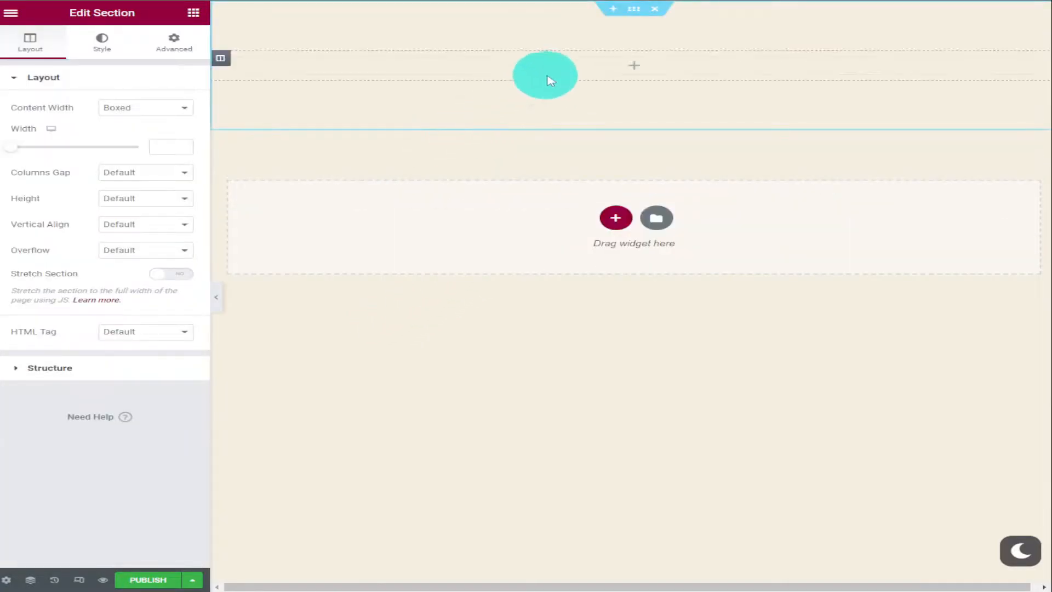
{"action": "left_click", "coordinate": [634, 18]}
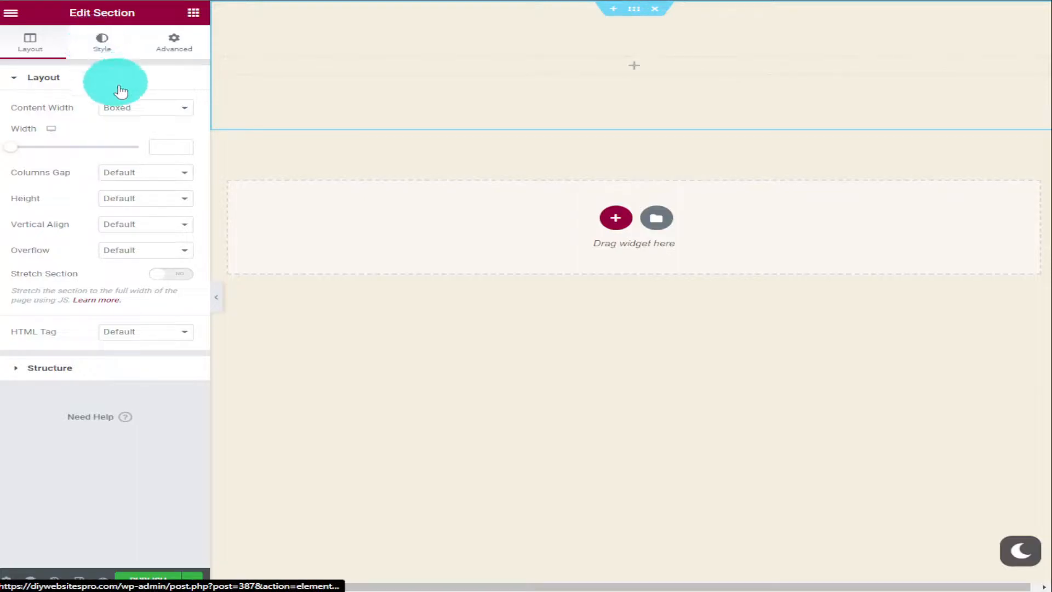
Set the section's content width to Full Width, columns gap to No Gap and height to Fit To Screen
{"action": "left_click", "coordinate": [128, 108]}
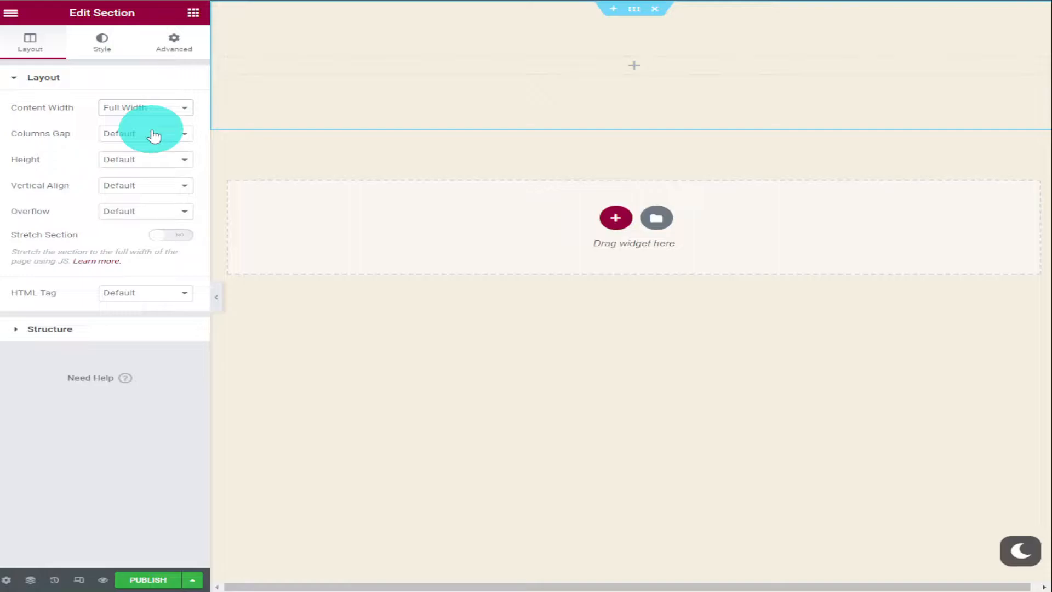
{"action": "left_click", "coordinate": [154, 135]}
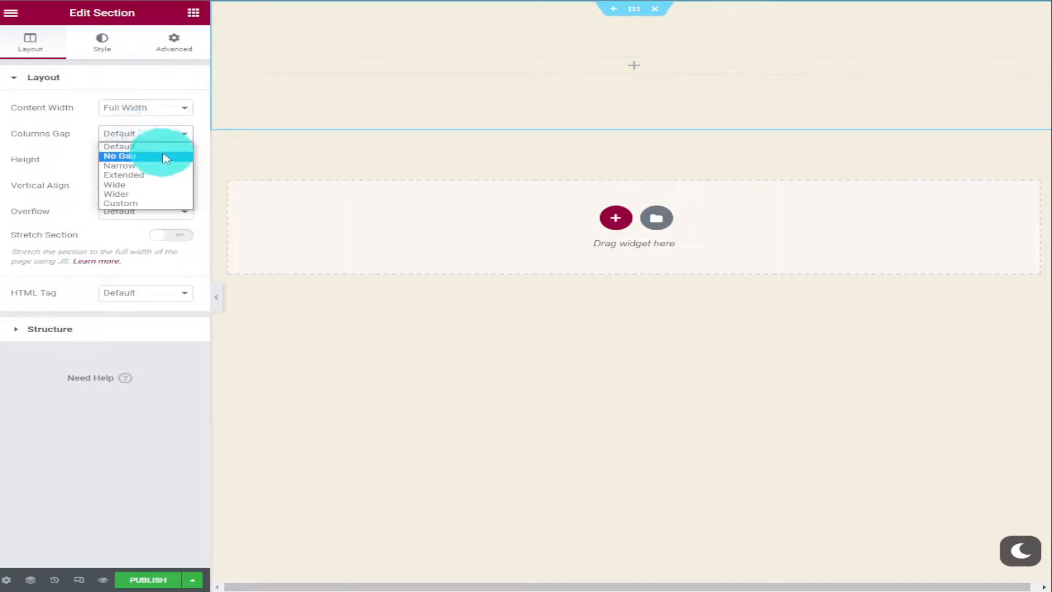
{"action": "left_click", "coordinate": [165, 158]}
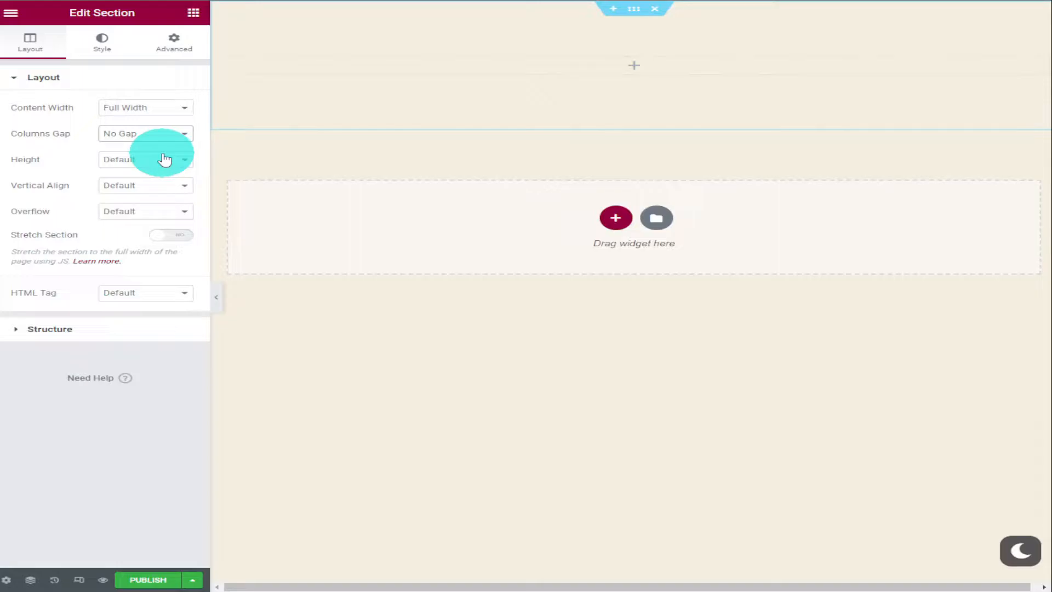
{"action": "left_click", "coordinate": [164, 160]}
{"action": "left_click", "coordinate": [170, 181]}
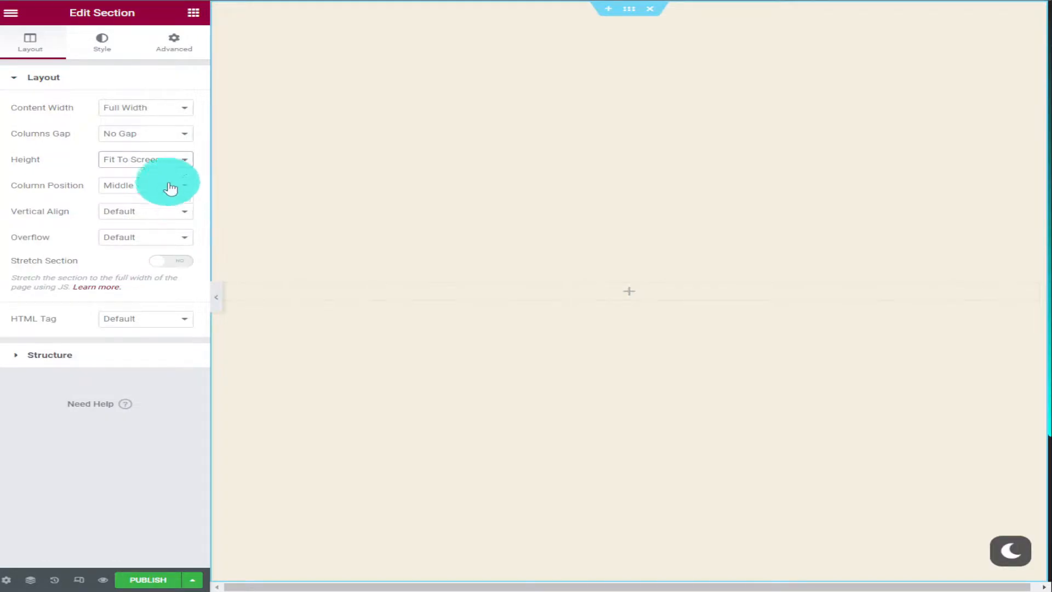
Give the section a classic background using house-gdea54e84e_1920.jpg from the media library
{"action": "left_click", "coordinate": [110, 56]}
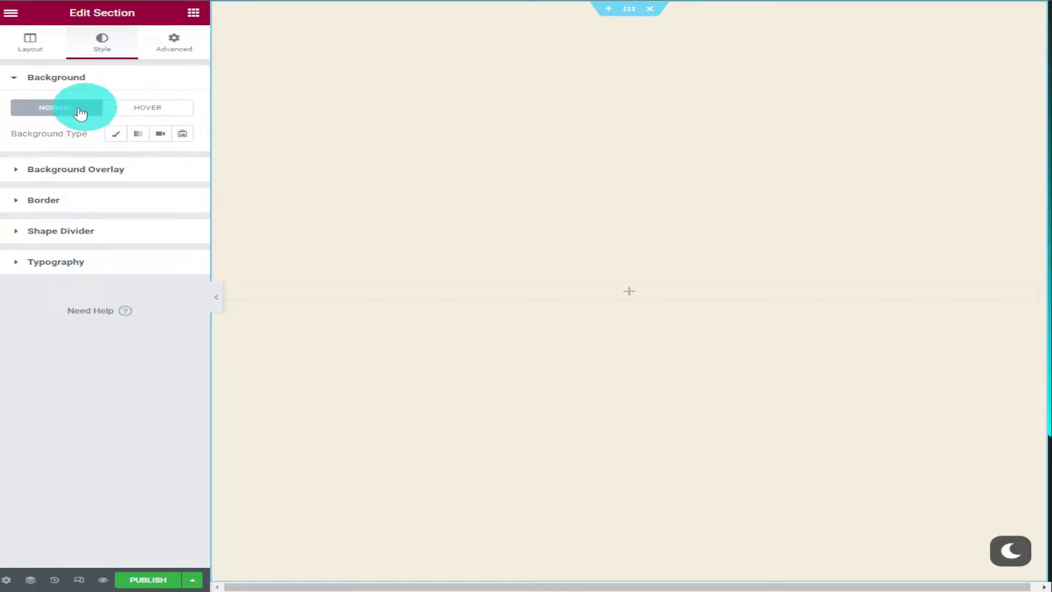
{"action": "left_click", "coordinate": [121, 138]}
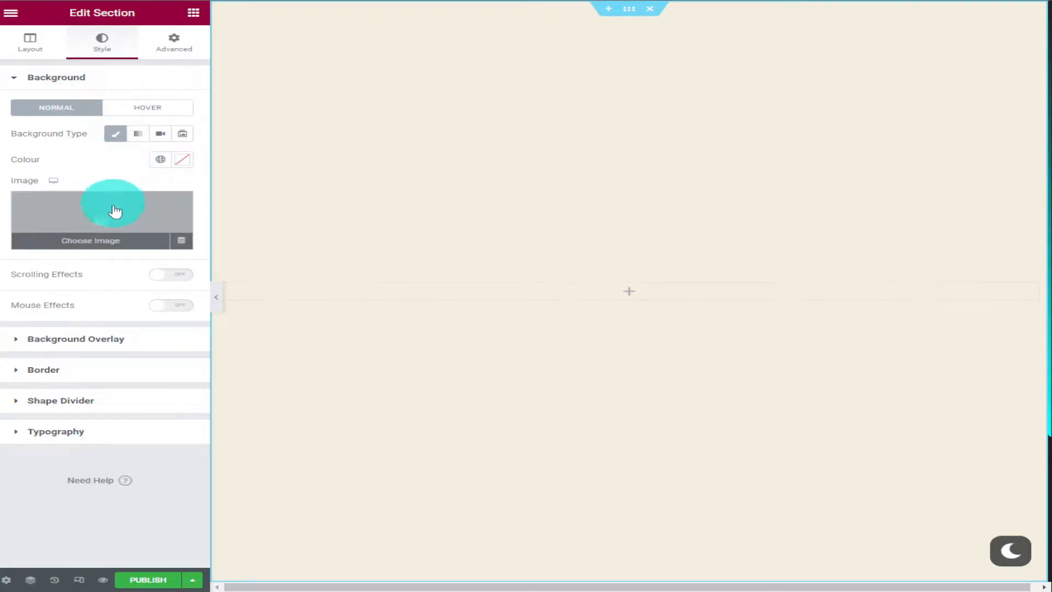
{"action": "left_click", "coordinate": [108, 227]}
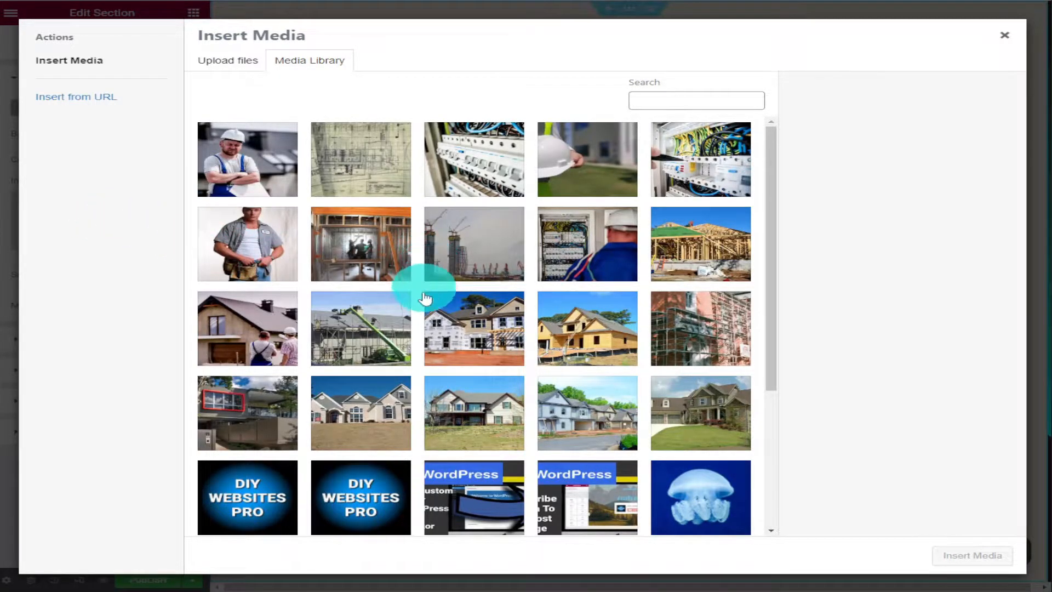
{"action": "left_click", "coordinate": [463, 340]}
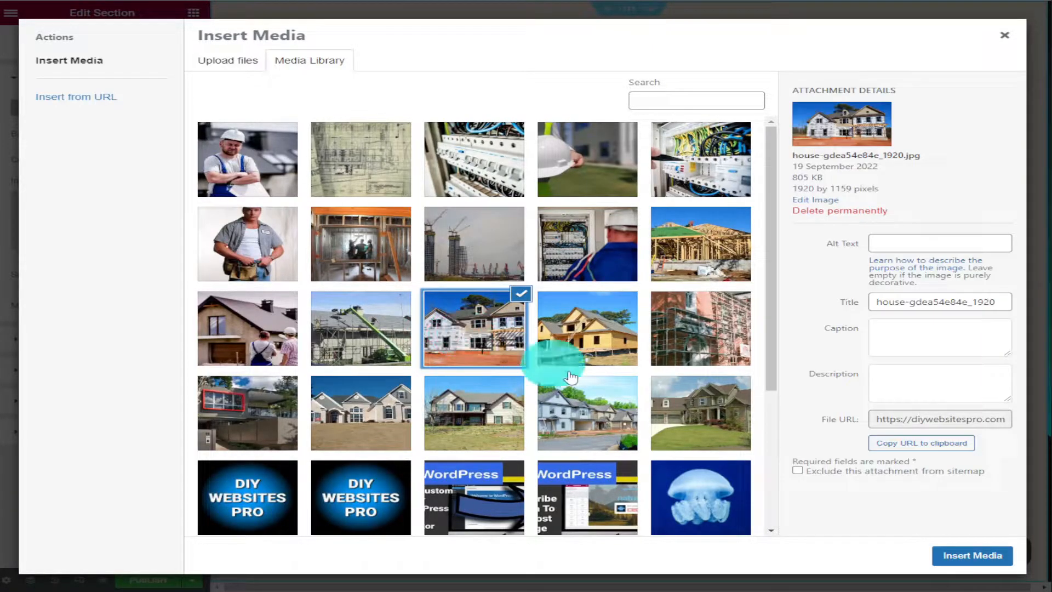
{"action": "left_click", "coordinate": [975, 555]}
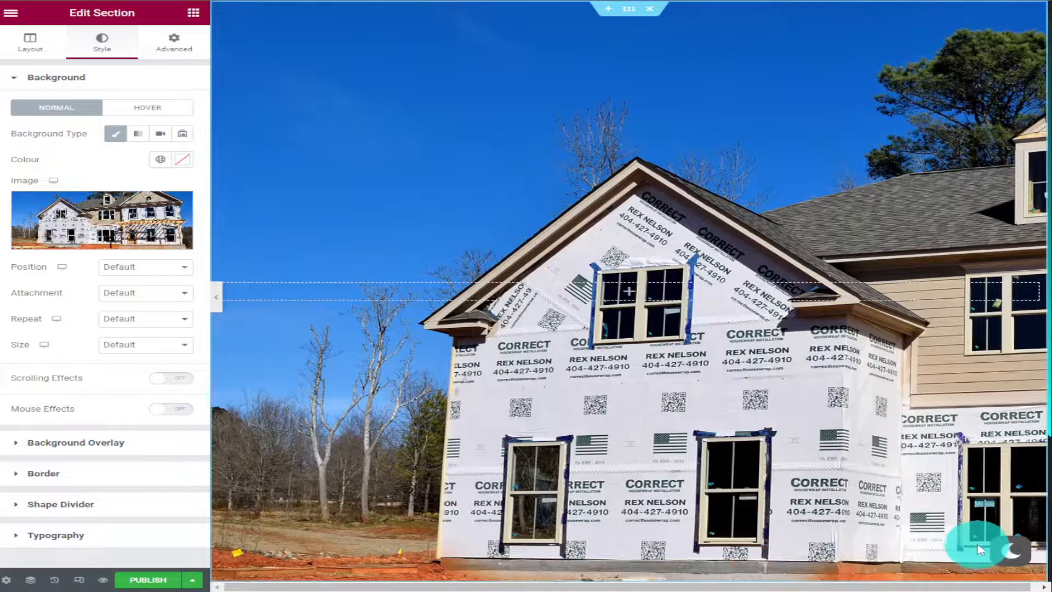
Set the background image's position to Centre Centre and its size to Cover, previewing the section at full window width
{"action": "left_click", "coordinate": [162, 267]}
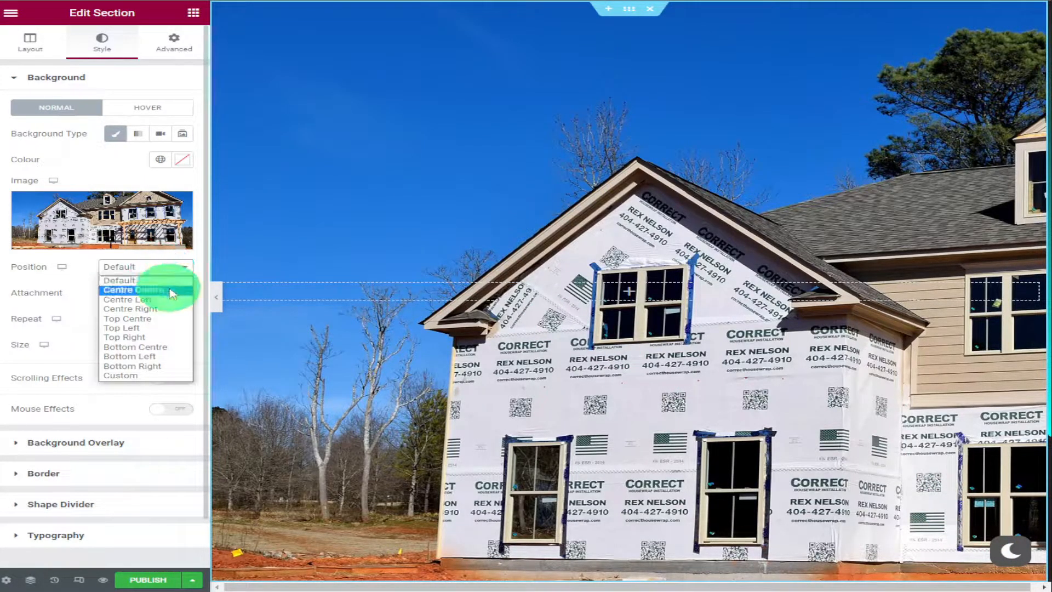
{"action": "left_click", "coordinate": [170, 290]}
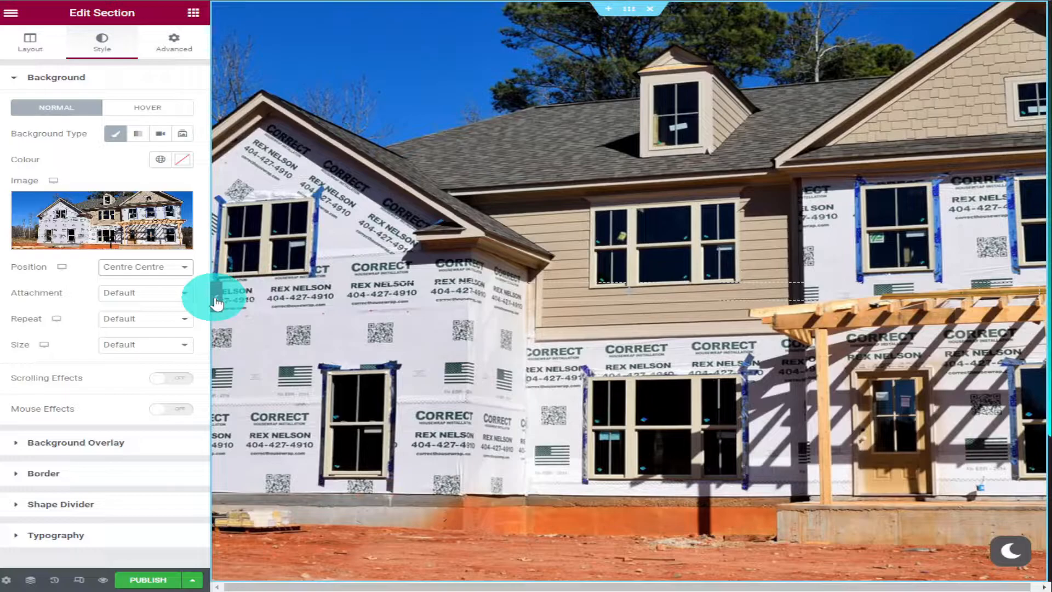
{"action": "left_click", "coordinate": [217, 303]}
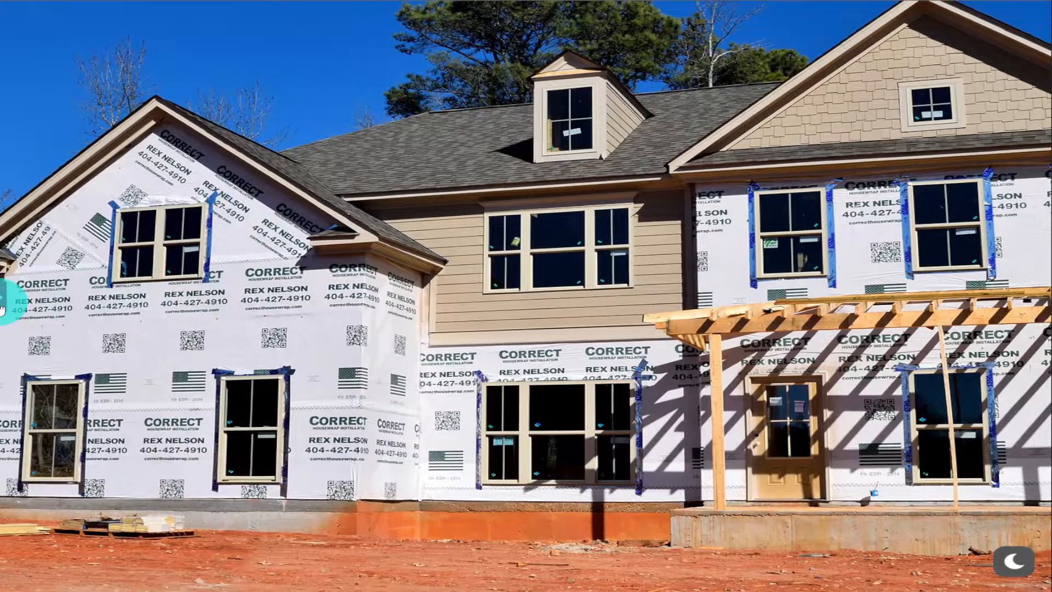
{"action": "left_click", "coordinate": [3, 309]}
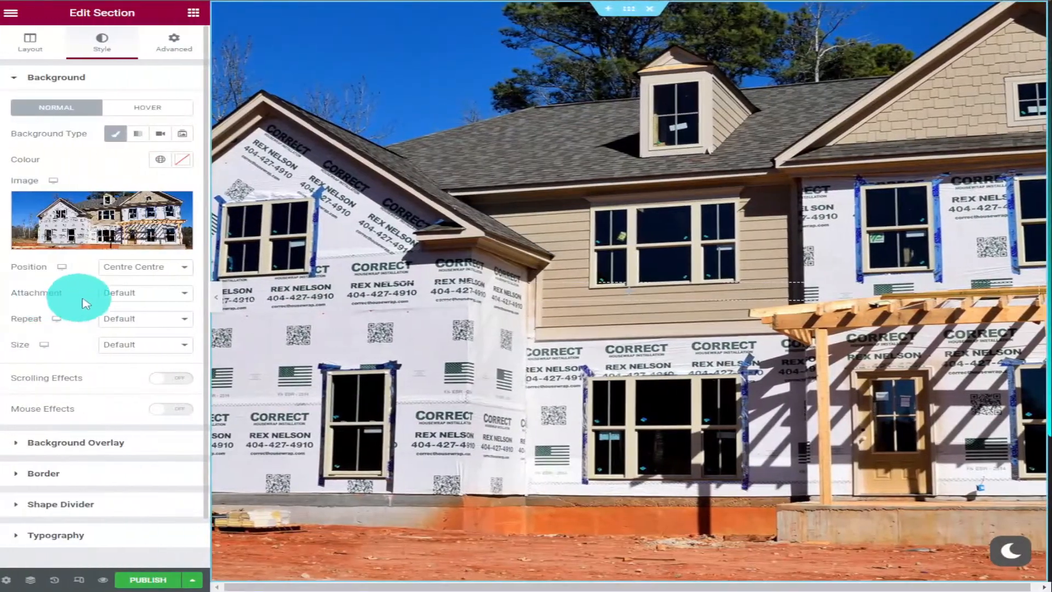
{"action": "left_click", "coordinate": [164, 269]}
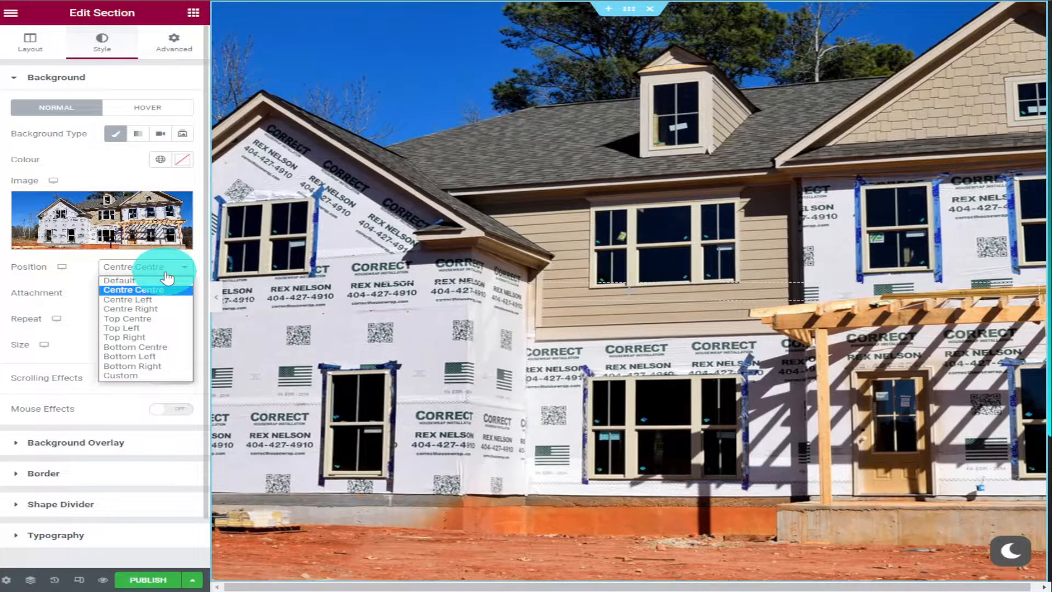
{"action": "left_click", "coordinate": [68, 286]}
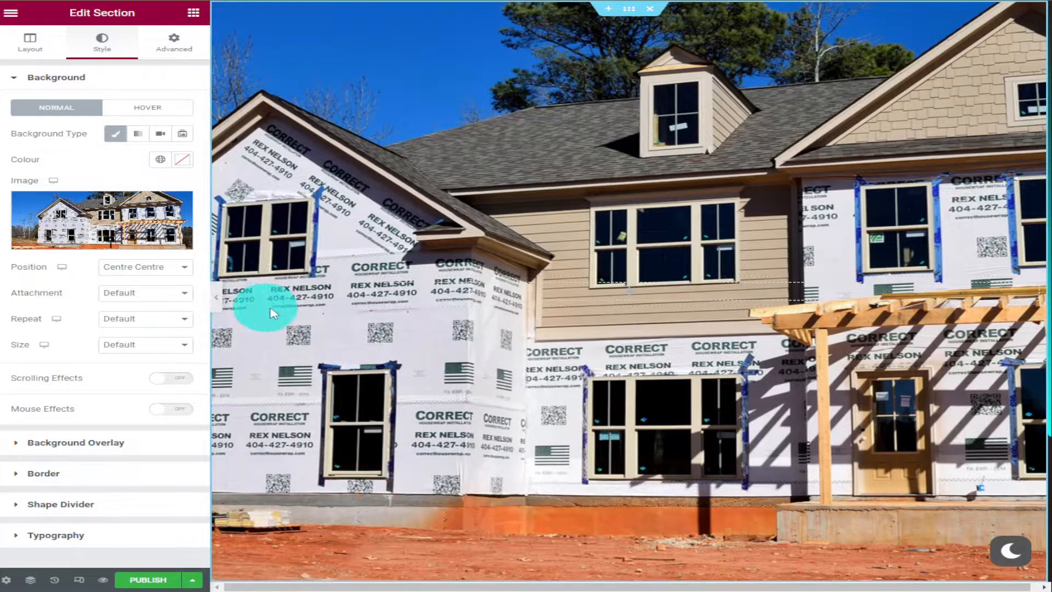
{"action": "left_click", "coordinate": [177, 345]}
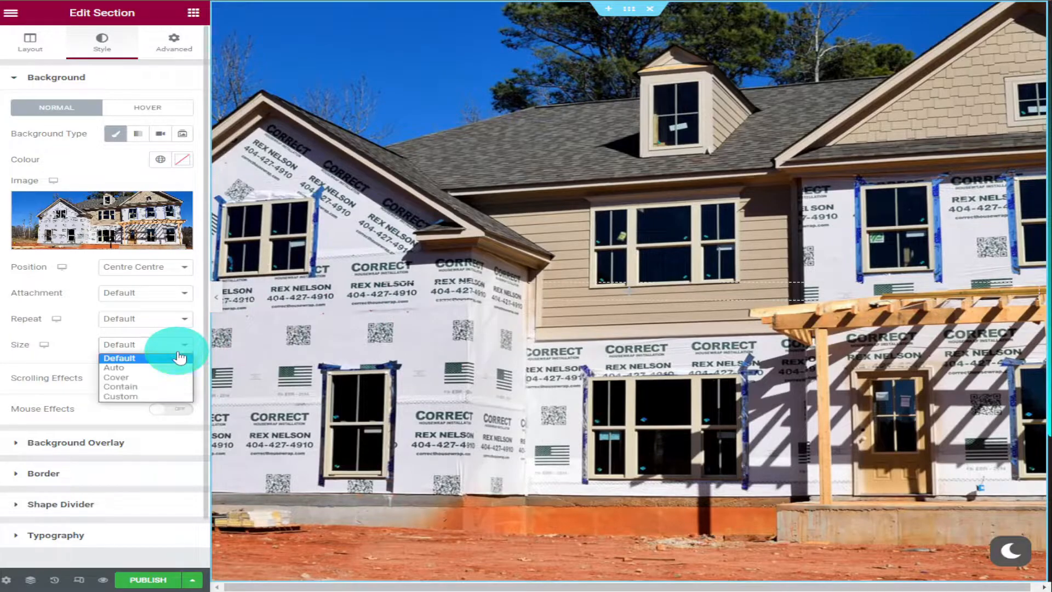
{"action": "left_click", "coordinate": [172, 378]}
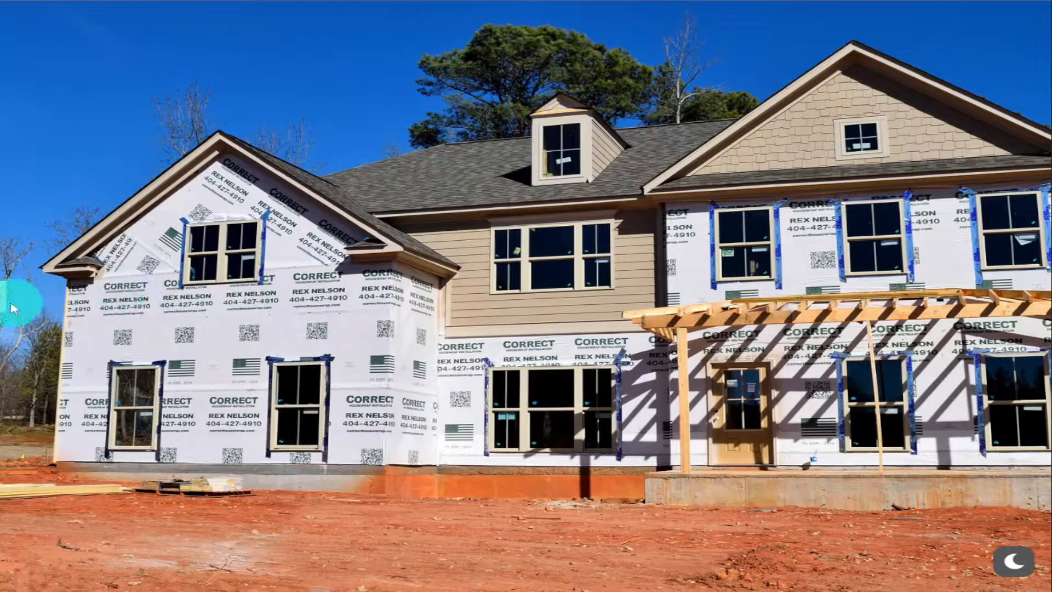
{"action": "left_click", "coordinate": [11, 307]}
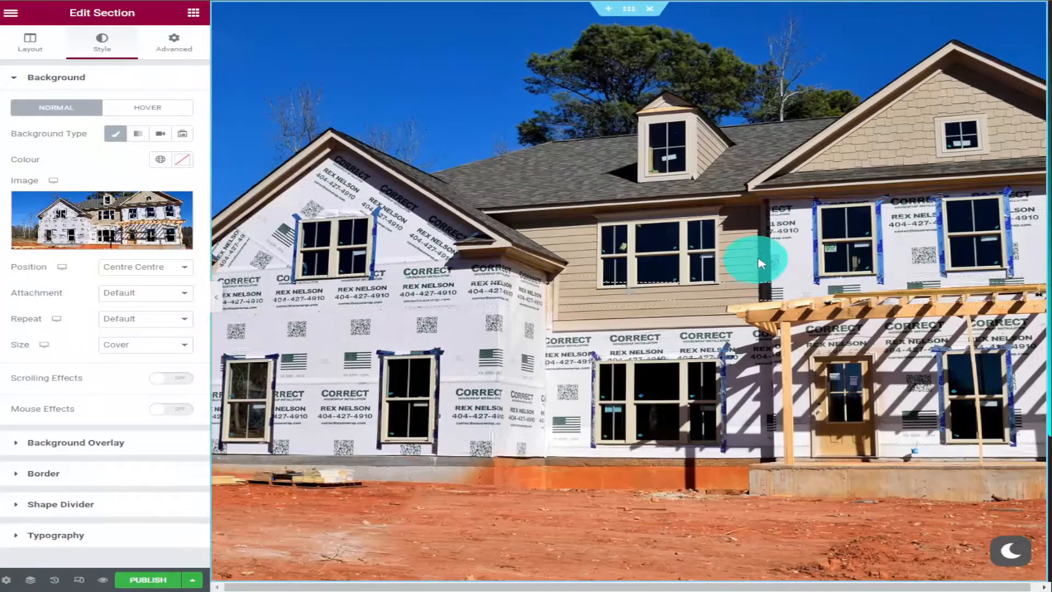
Add a single-column section below the house image section and place a Heading widget in it
{"action": "scroll", "coordinate": [759, 246], "scroll_direction": "down", "scroll_amount": 3}
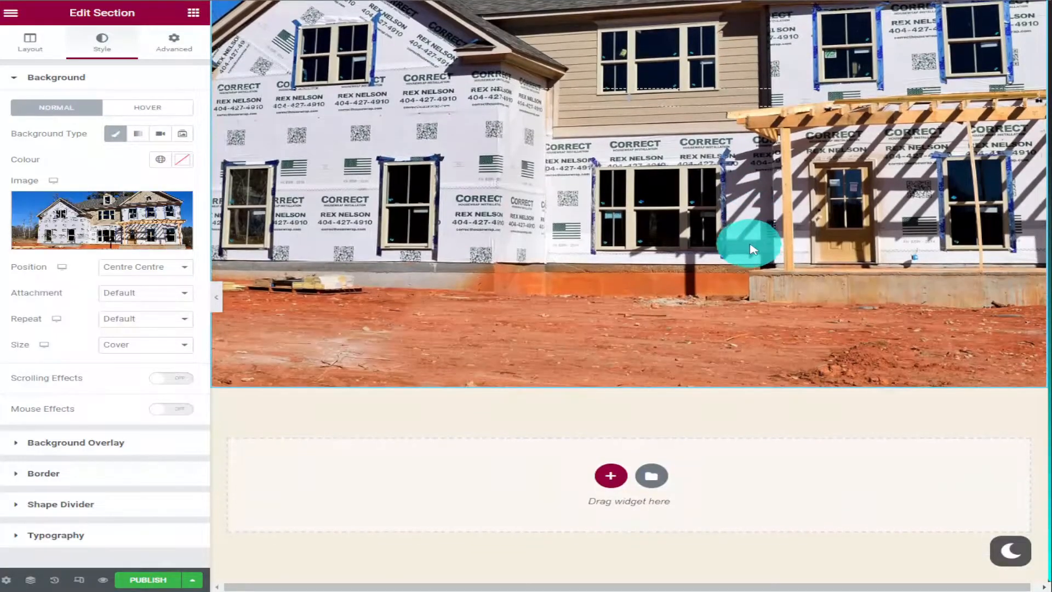
{"action": "left_click", "coordinate": [611, 473]}
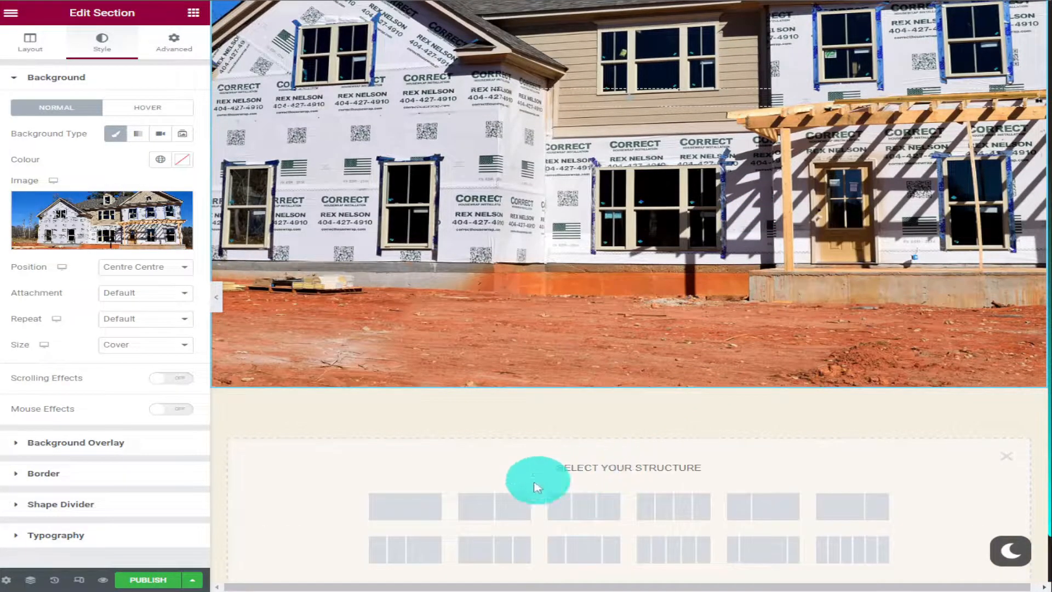
{"action": "left_click", "coordinate": [422, 504]}
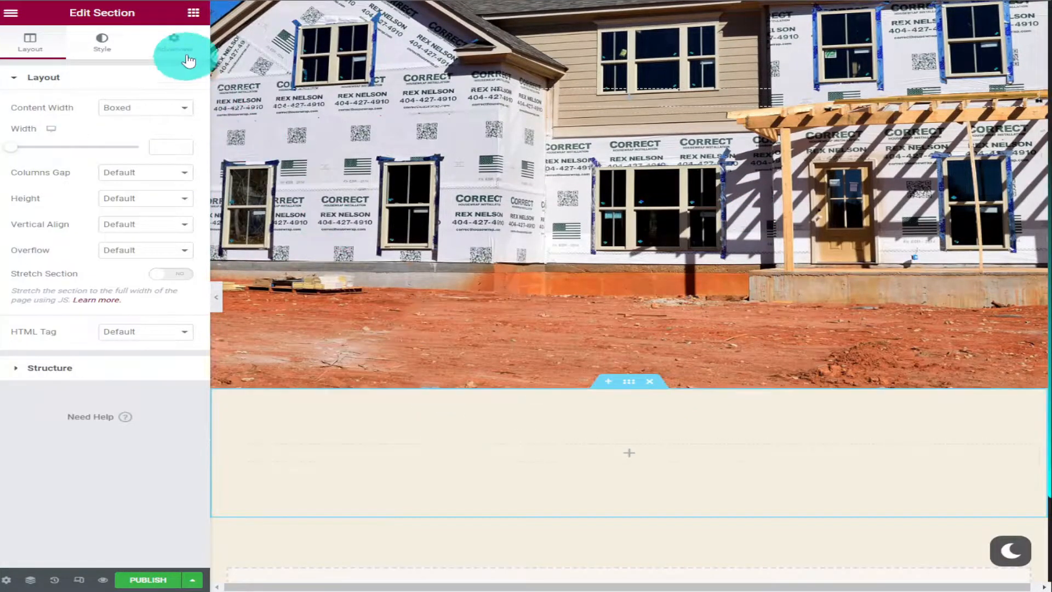
{"action": "left_click", "coordinate": [192, 14]}
{"action": "left_click_drag", "start_coordinate": [152, 158], "coordinate": [602, 444]}
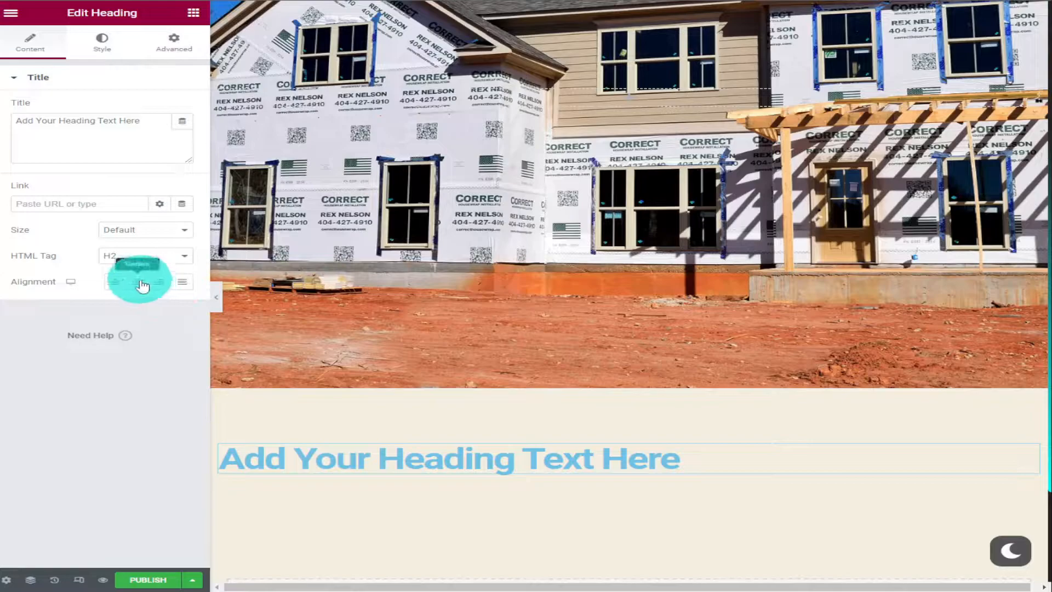
Centre the heading and change its title to "Contact Us"
{"action": "left_click", "coordinate": [138, 281]}
{"action": "triple_click", "coordinate": [104, 116]}
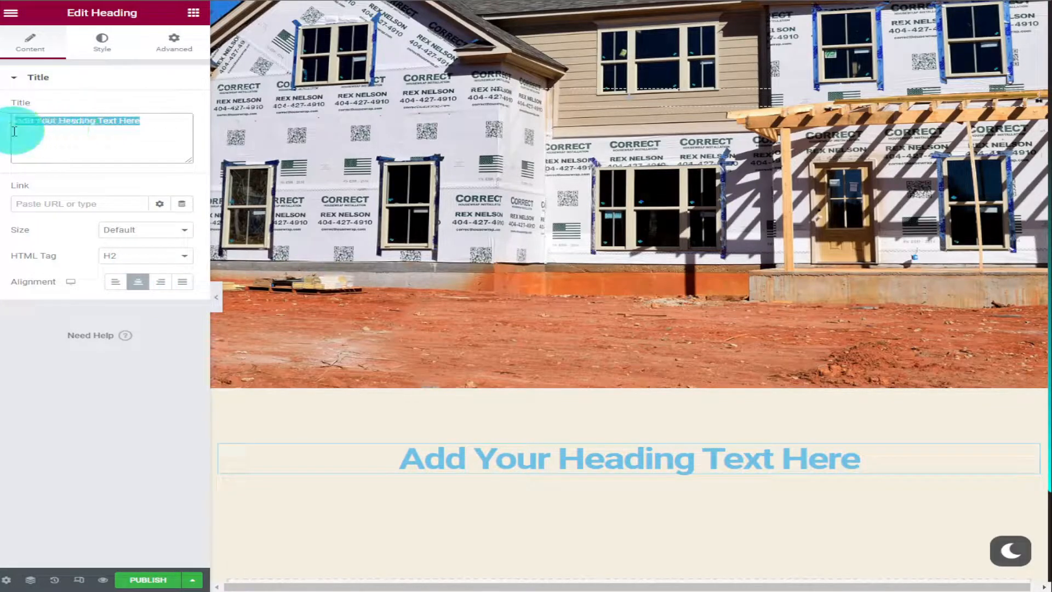
{"action": "key", "text": "BackSpace"}
{"action": "type", "text": "Contact Us"}
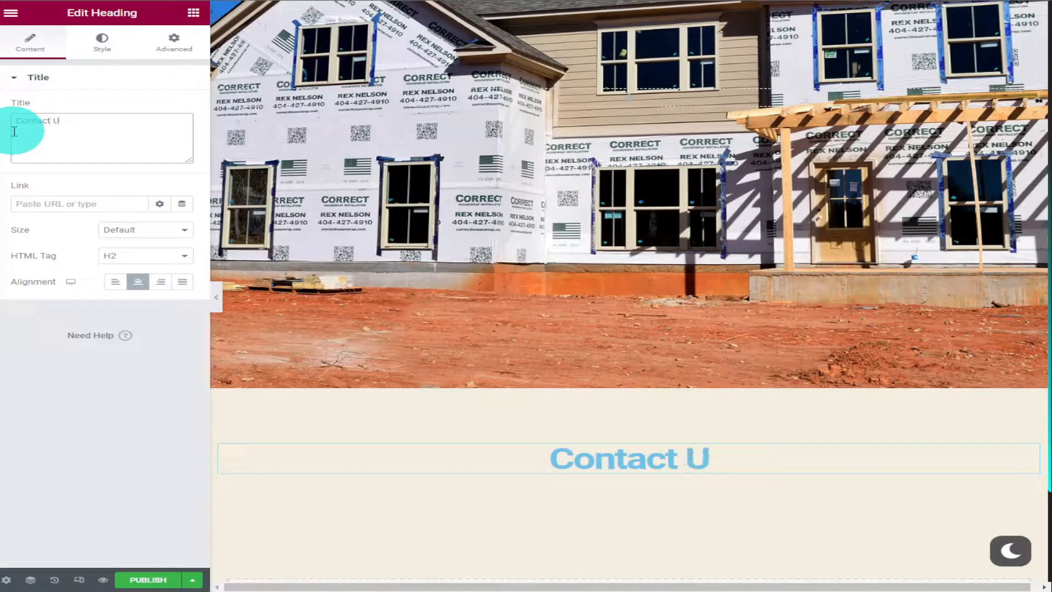
Change the Contact Us heading's text colour to black (#000000)
{"action": "left_click", "coordinate": [103, 51]}
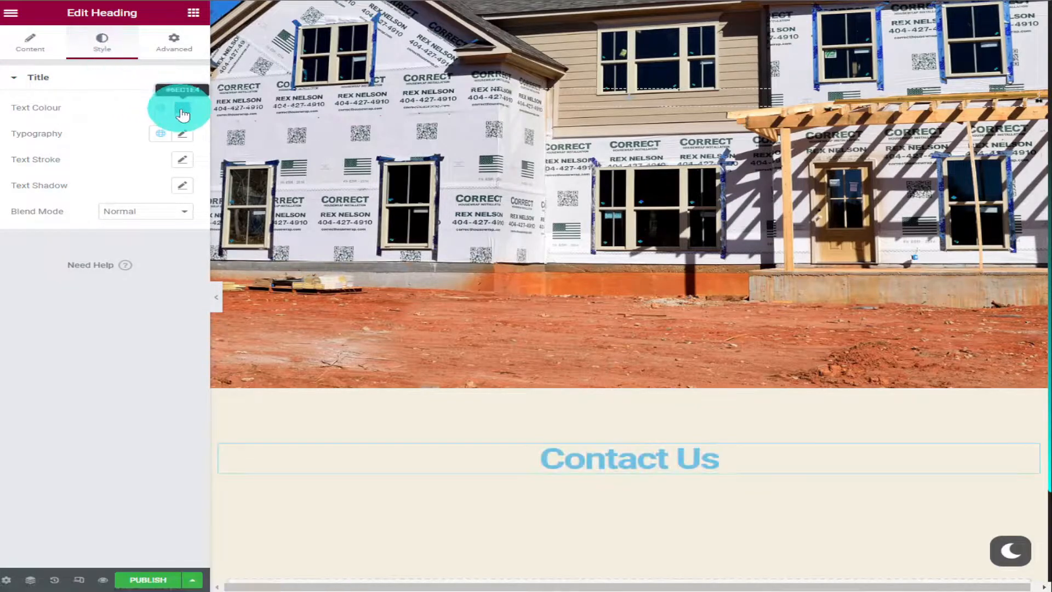
{"action": "left_click", "coordinate": [183, 108]}
{"action": "left_click_drag", "start_coordinate": [195, 168], "coordinate": [92, 265]}
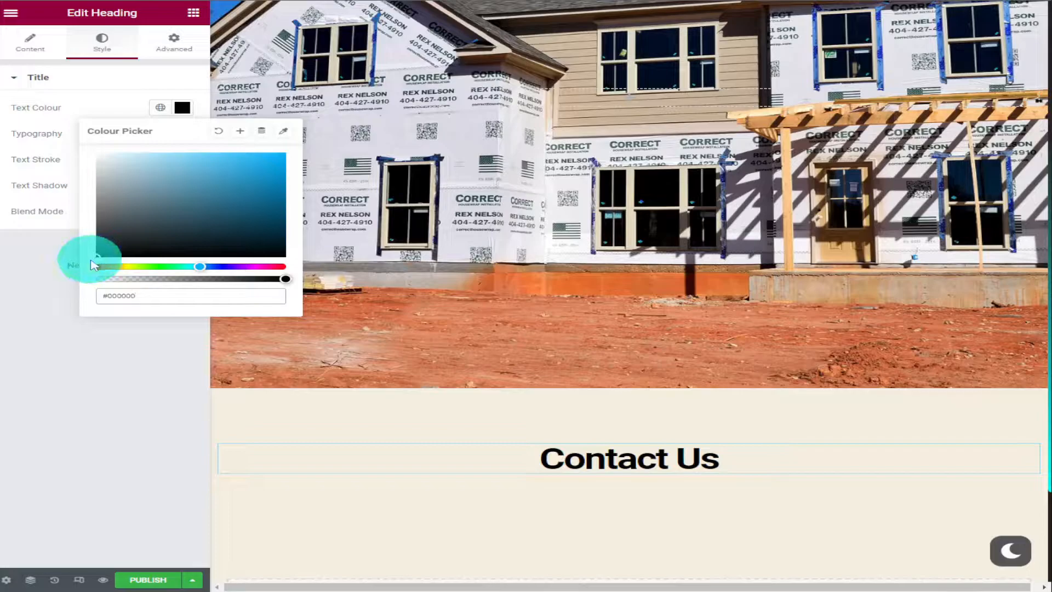
{"action": "left_click", "coordinate": [62, 265]}
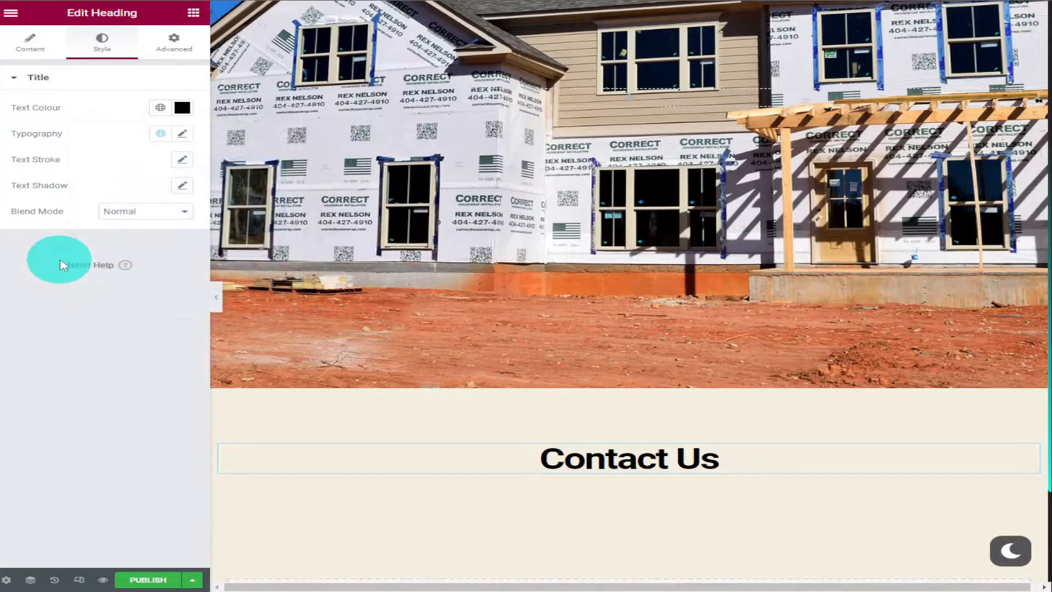
Add a section with two equal columns below the Contact Us heading and bring up the list of widgets
{"action": "scroll", "coordinate": [775, 255], "scroll_direction": "down", "scroll_amount": 3}
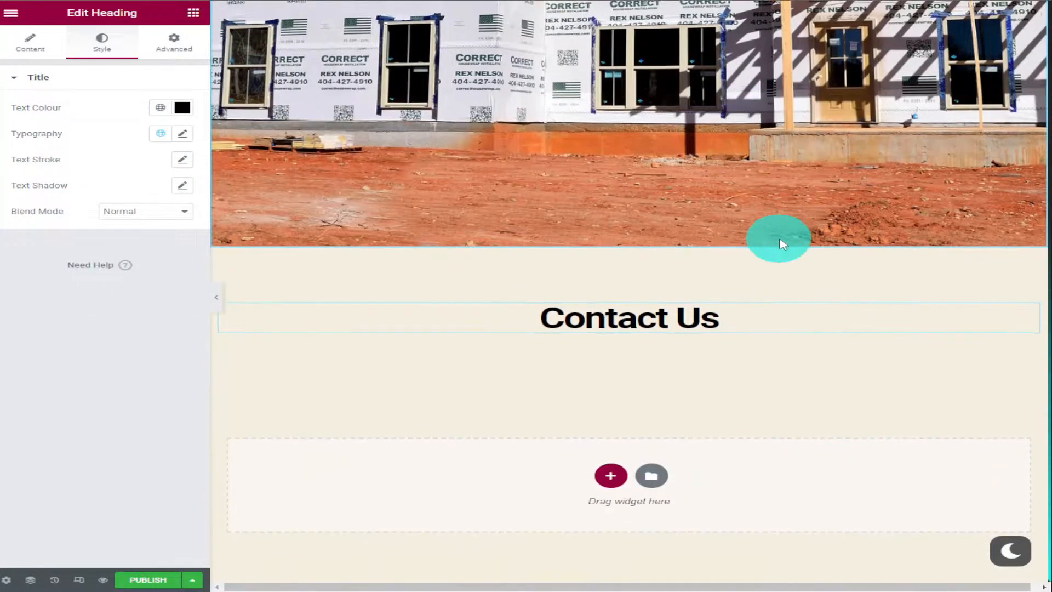
{"action": "left_click", "coordinate": [610, 475]}
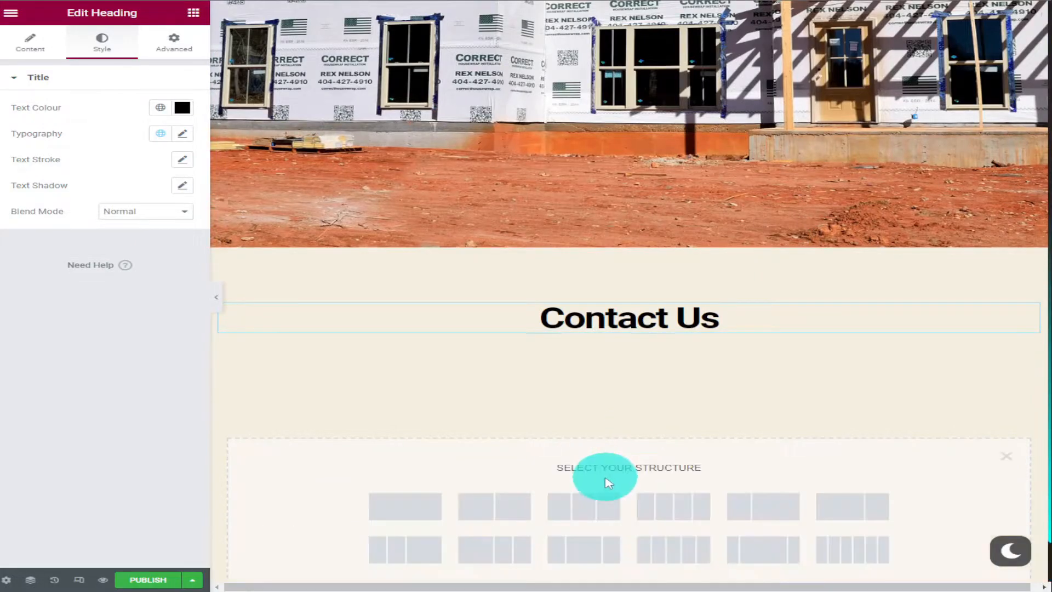
{"action": "left_click", "coordinate": [495, 513]}
{"action": "scroll", "coordinate": [706, 405], "scroll_direction": "down", "scroll_amount": 3}
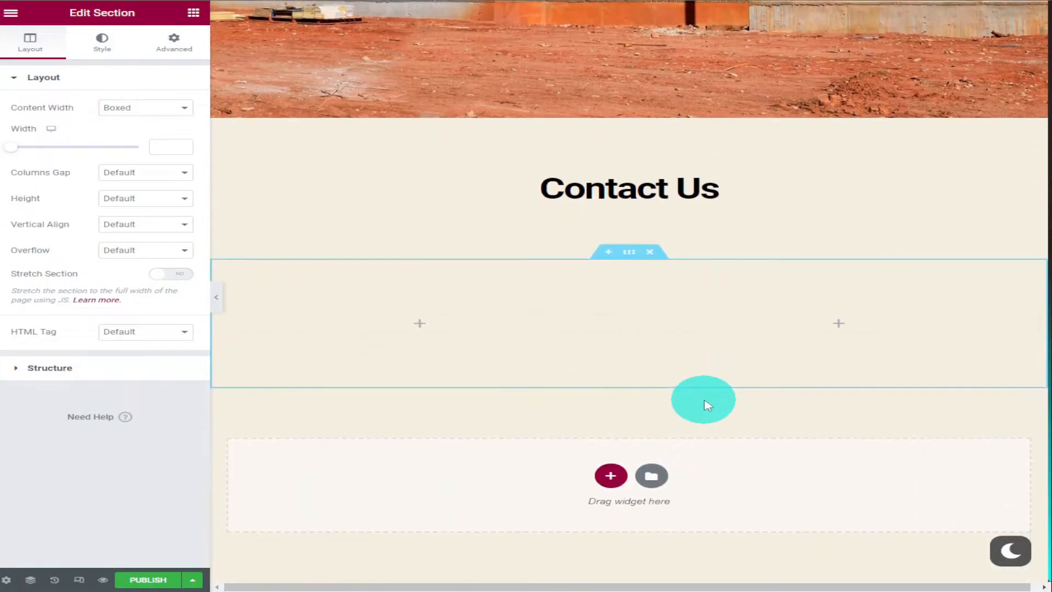
{"action": "left_click", "coordinate": [194, 13]}
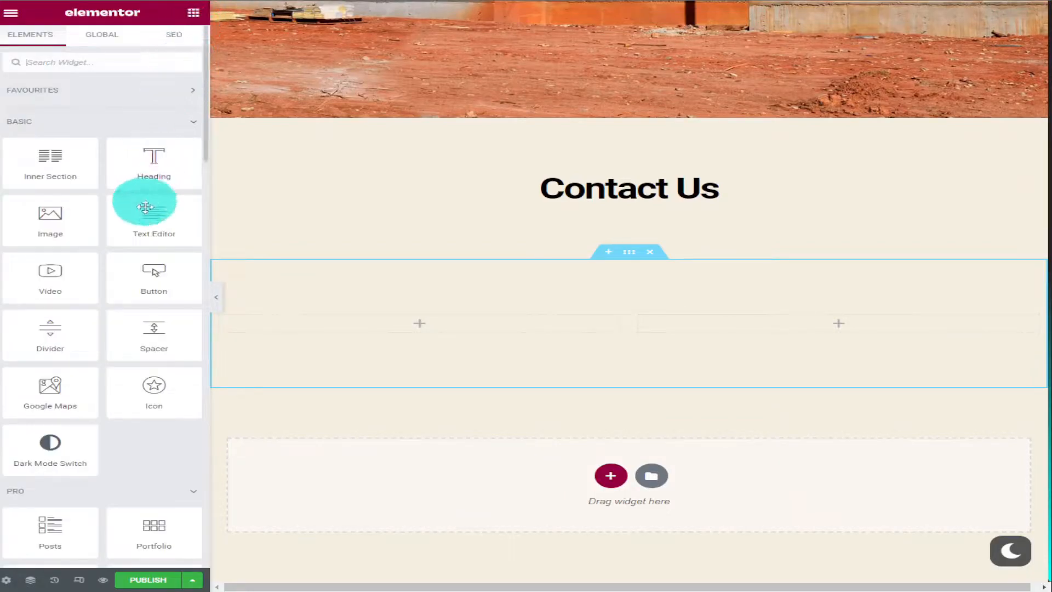
{"action": "left_click_drag", "start_coordinate": [139, 273], "coordinate": [136, 284]}
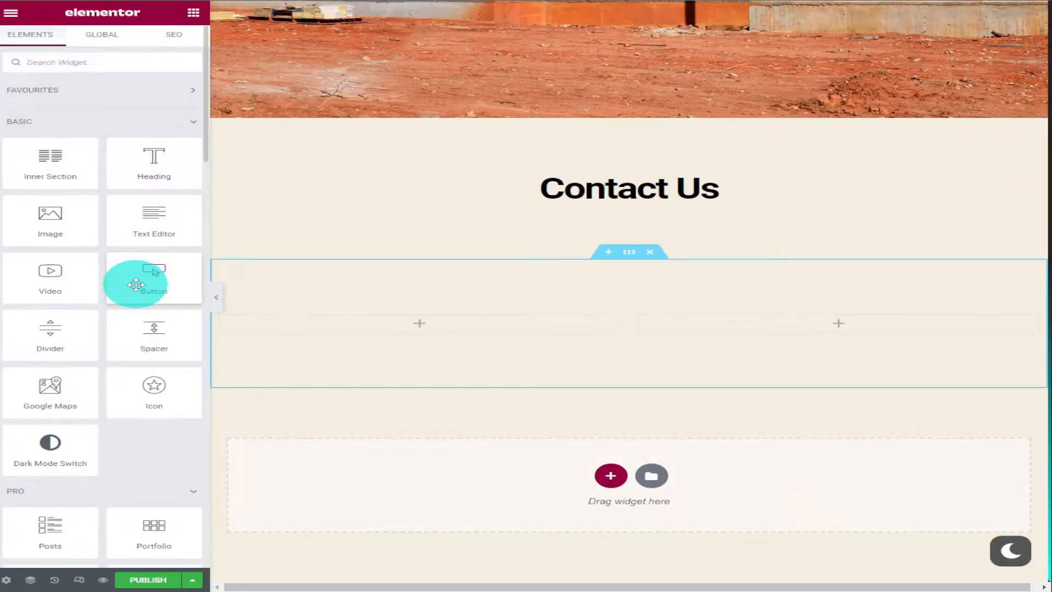
Place an Image widget in the left column below the heading and insert construction-worker-gea87caae2_1920.jpg from the media library
{"action": "left_click_drag", "start_coordinate": [77, 244], "coordinate": [384, 330]}
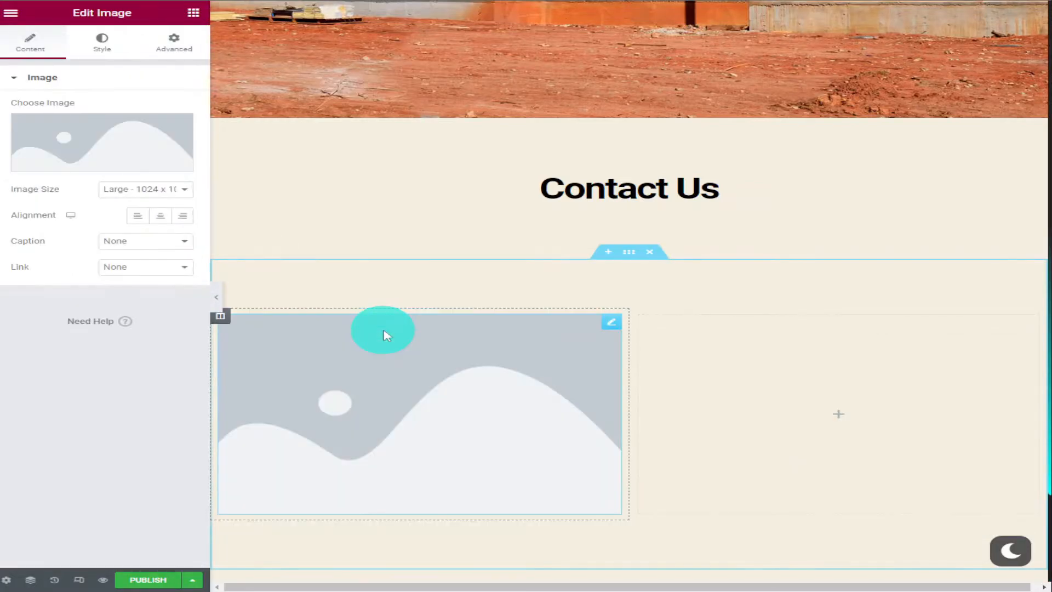
{"action": "left_click", "coordinate": [86, 164]}
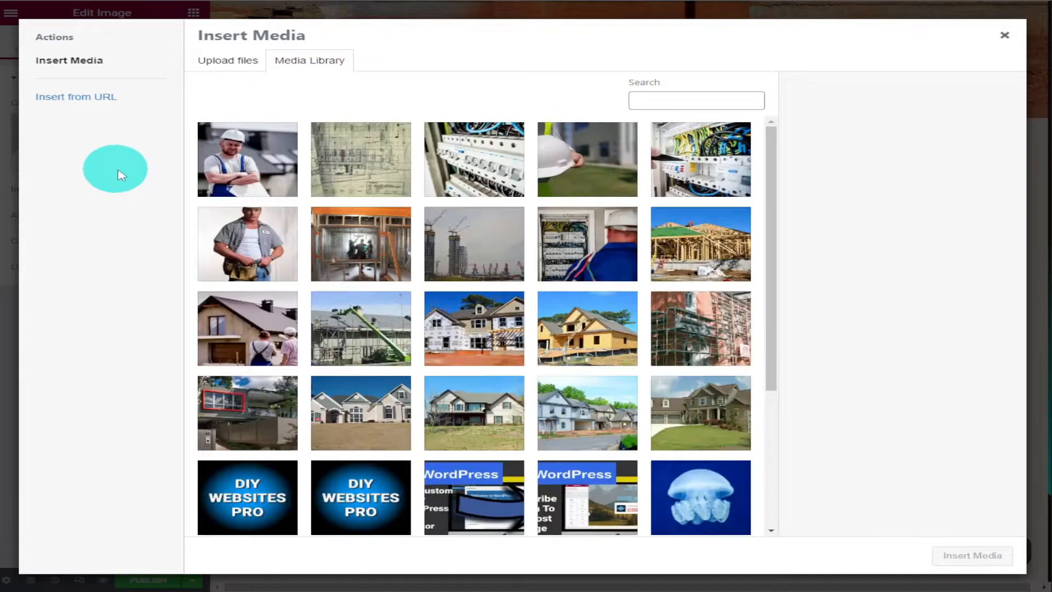
{"action": "left_click", "coordinate": [230, 241]}
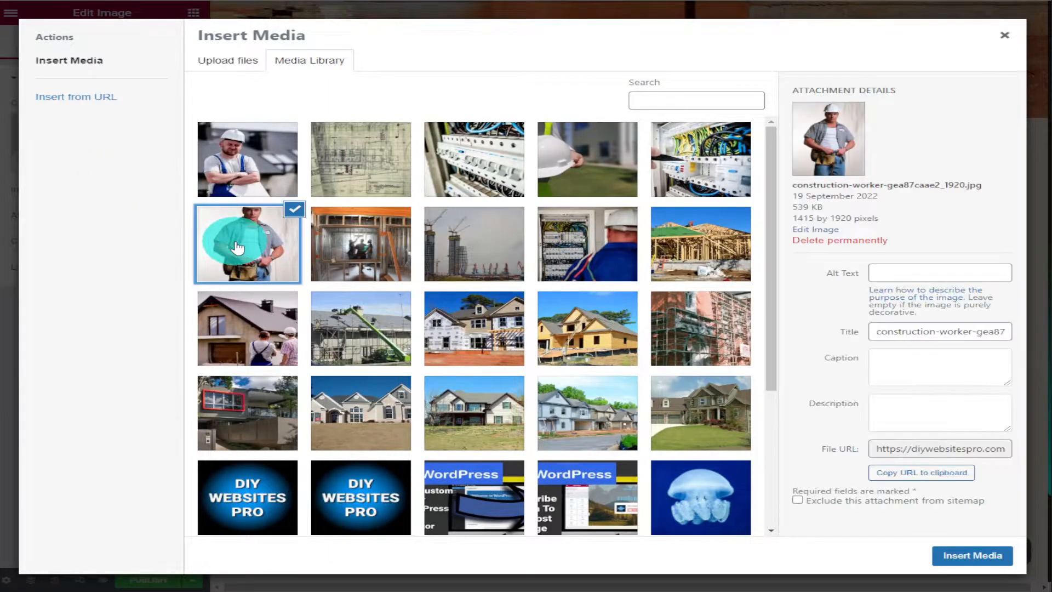
{"action": "left_click", "coordinate": [984, 555]}
{"action": "scroll", "coordinate": [892, 480], "scroll_direction": "down", "scroll_amount": 5}
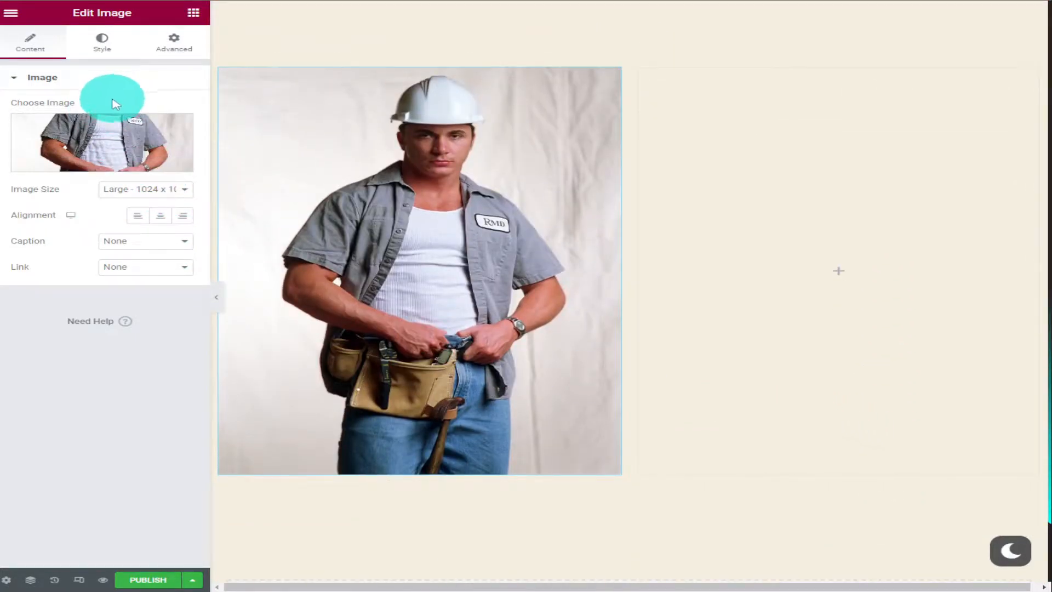
Place a Form widget in the empty column beside the worker photo and review the field types offered for its Name field
{"action": "left_click", "coordinate": [193, 12]}
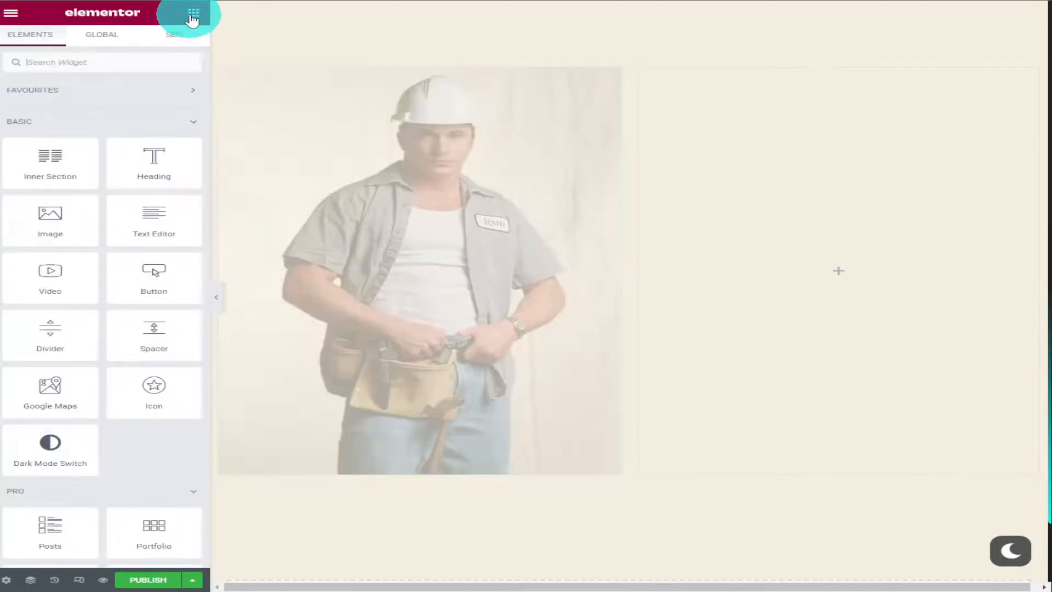
{"action": "scroll", "coordinate": [138, 175], "scroll_direction": "down", "scroll_amount": 5}
{"action": "left_click_drag", "start_coordinate": [150, 343], "coordinate": [750, 289]}
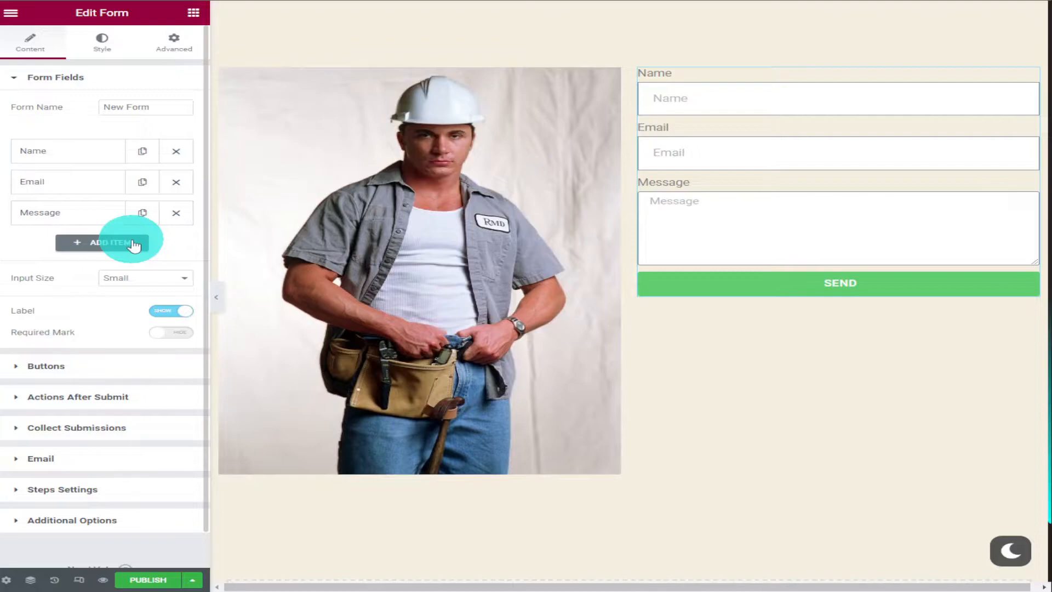
{"action": "left_click", "coordinate": [61, 152]}
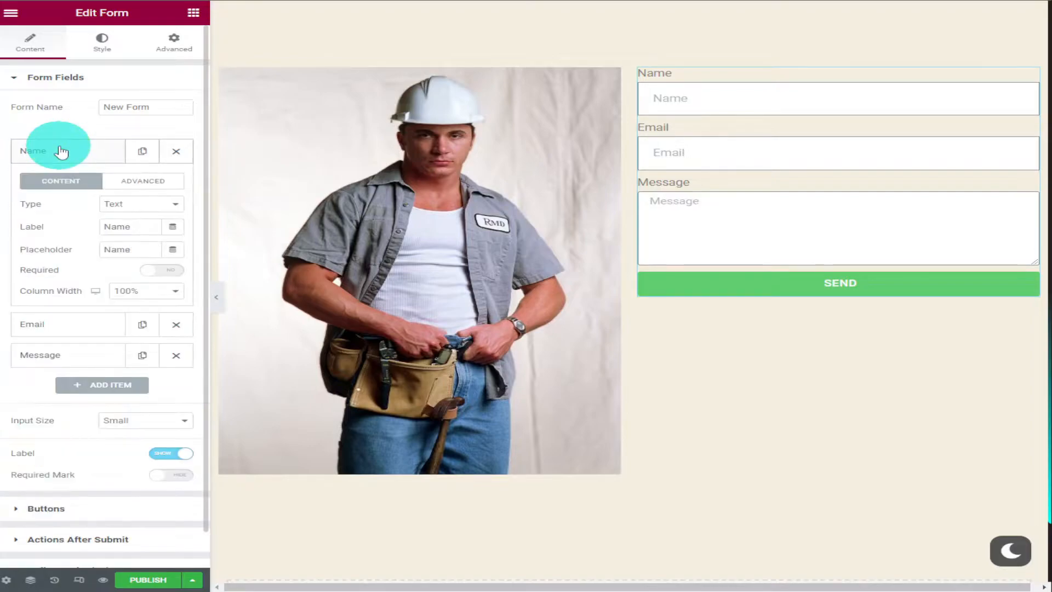
{"action": "left_click", "coordinate": [177, 205]}
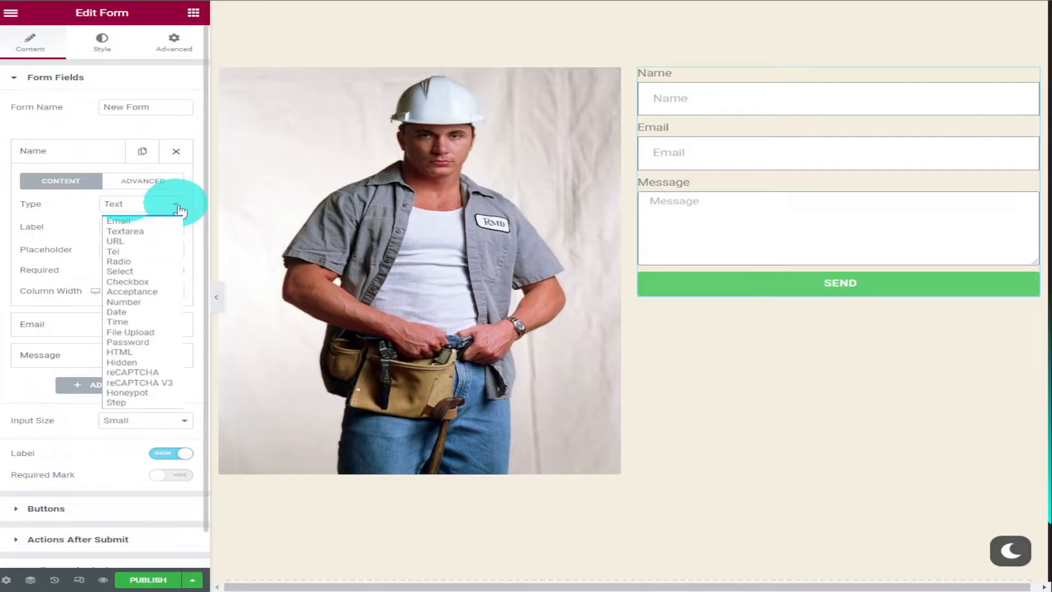
{"action": "left_click", "coordinate": [178, 207]}
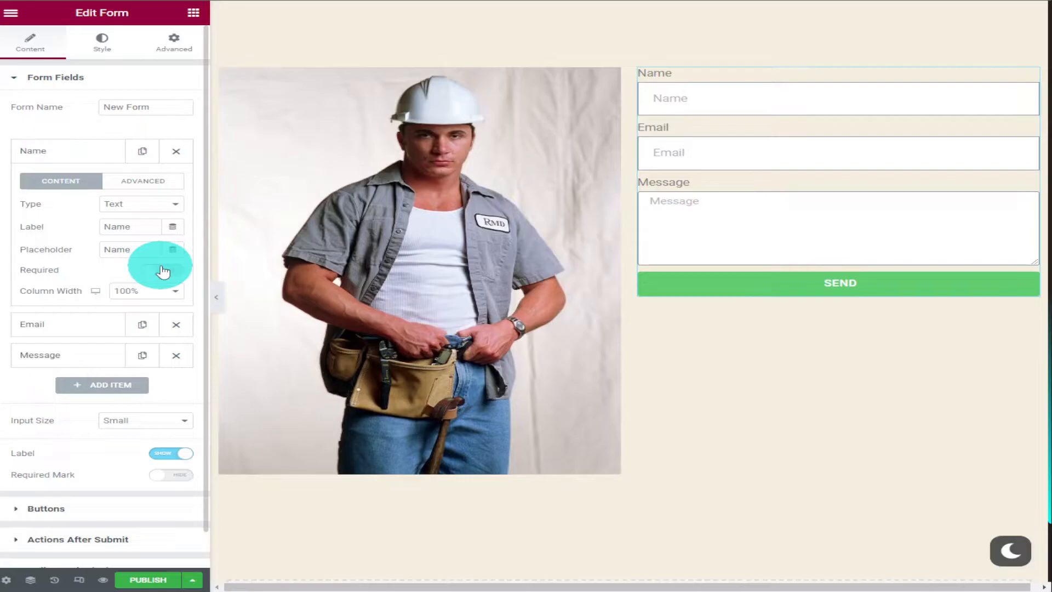
Add a new field to the form and set its type to Tel
{"action": "scroll", "coordinate": [163, 271], "scroll_direction": "down", "scroll_amount": 3}
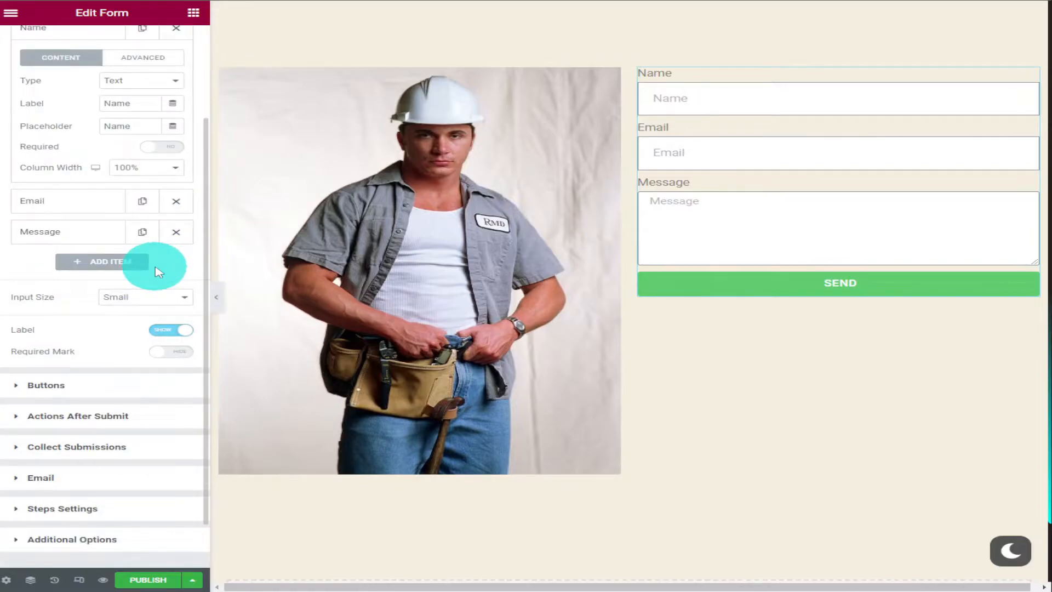
{"action": "scroll", "coordinate": [90, 366], "scroll_direction": "up", "scroll_amount": 2}
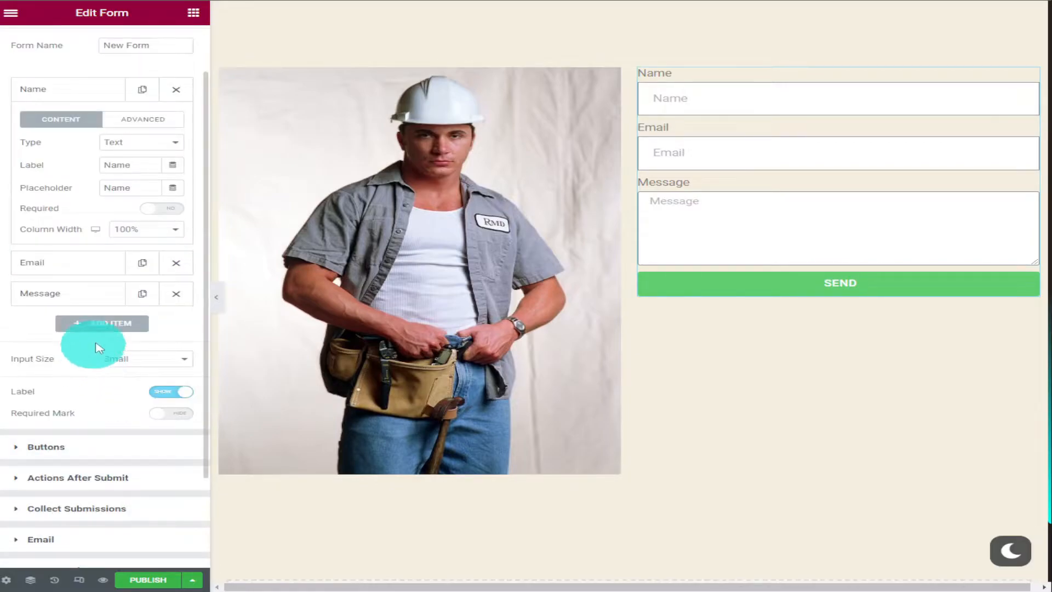
{"action": "left_click", "coordinate": [104, 323]}
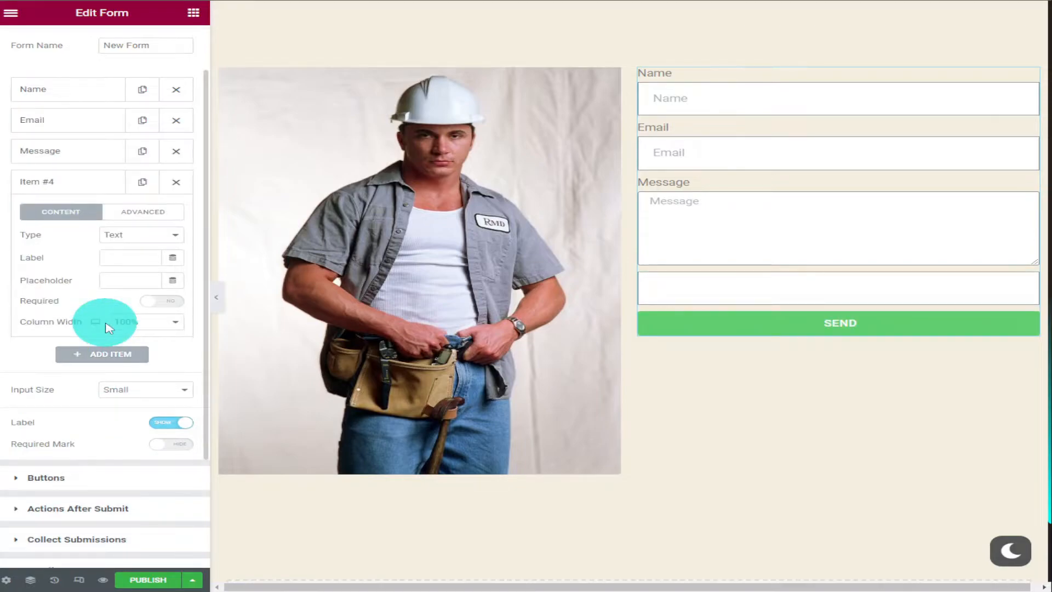
{"action": "left_click", "coordinate": [146, 235]}
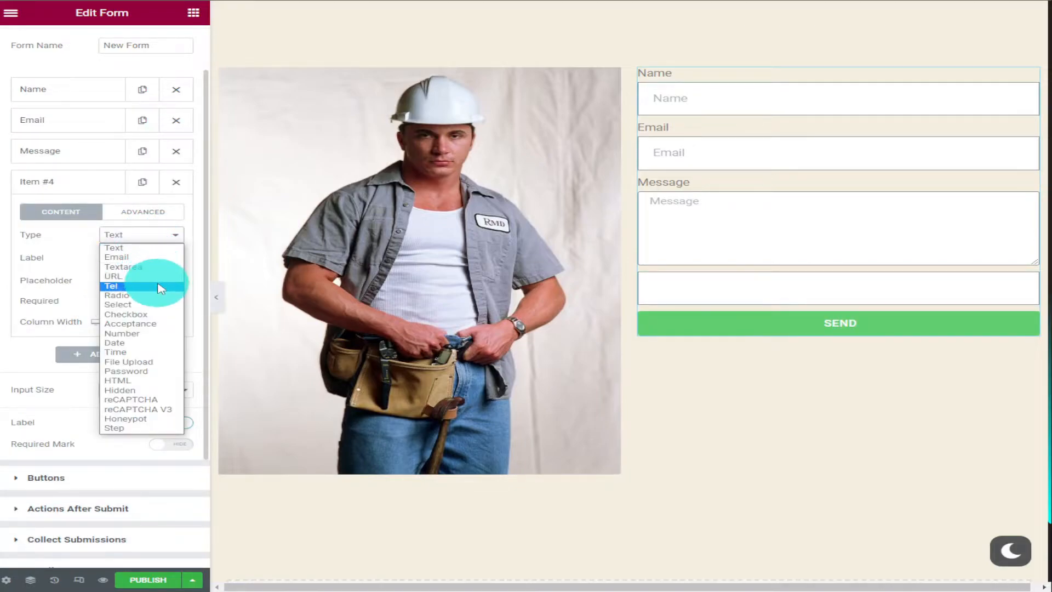
{"action": "left_click", "coordinate": [159, 286]}
Label the new field "Telephone" with the placeholder "Number" and move it above the Message field
{"action": "left_click", "coordinate": [127, 260]}
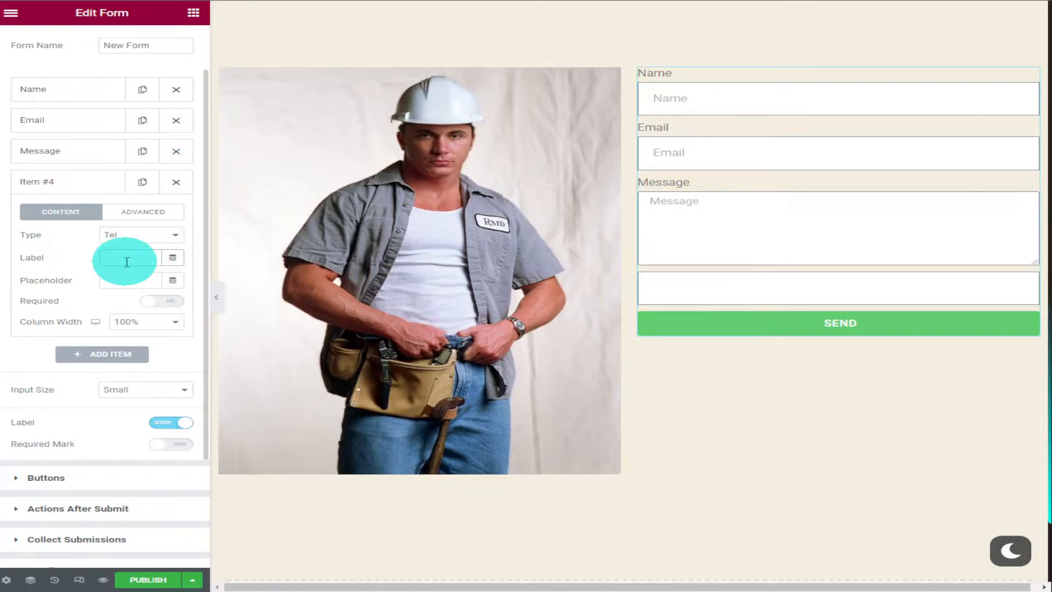
{"action": "type", "text": "Telephone"}
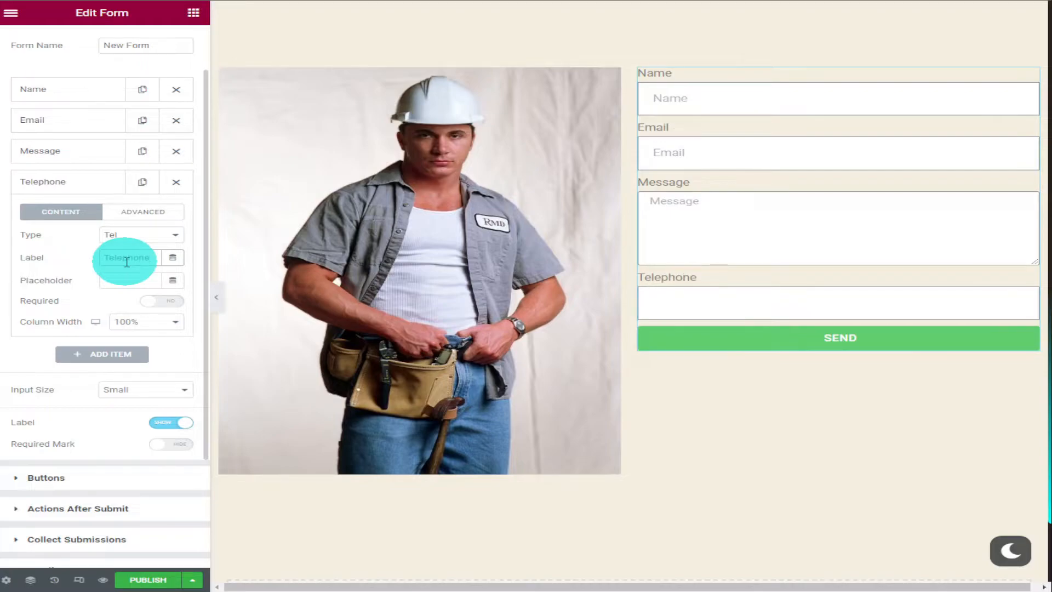
{"action": "left_click", "coordinate": [122, 276]}
{"action": "type", "text": "Number"}
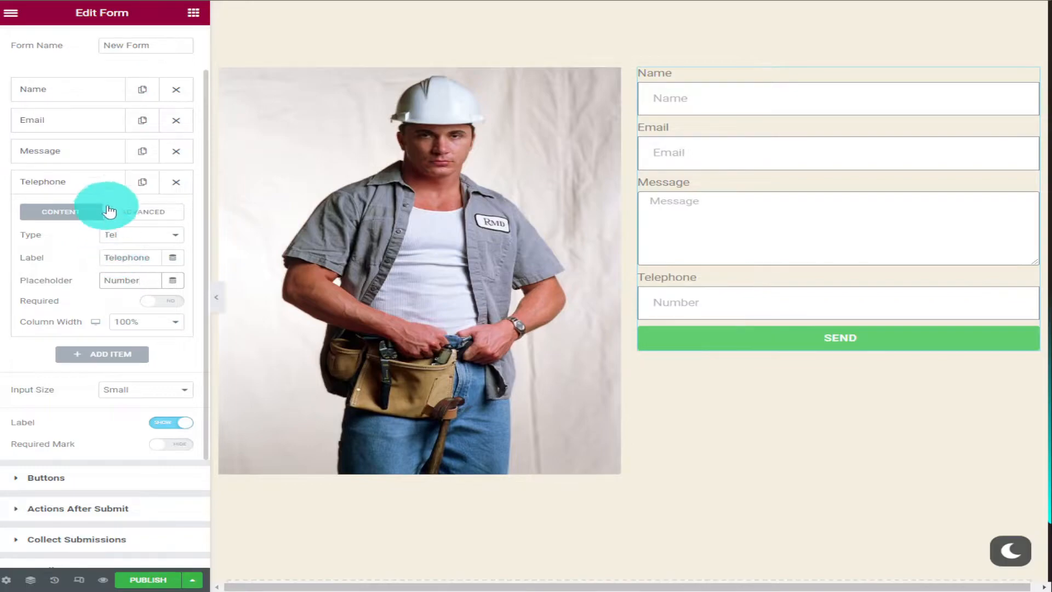
{"action": "left_click_drag", "start_coordinate": [93, 185], "coordinate": [98, 149]}
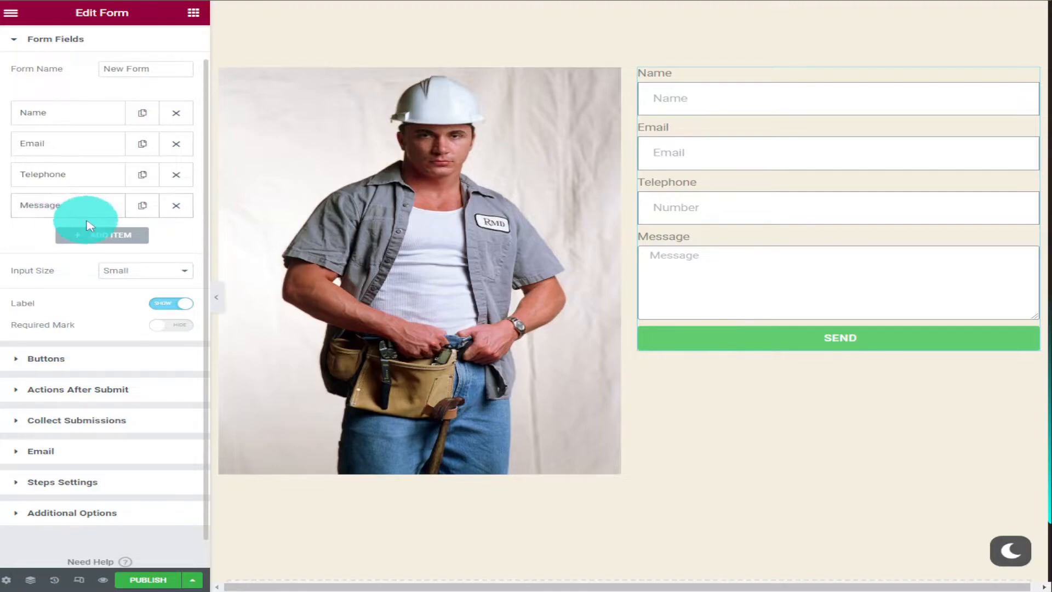
Add a form item of type Step and move it between the Email and Telephone fields
{"action": "left_click", "coordinate": [111, 240]}
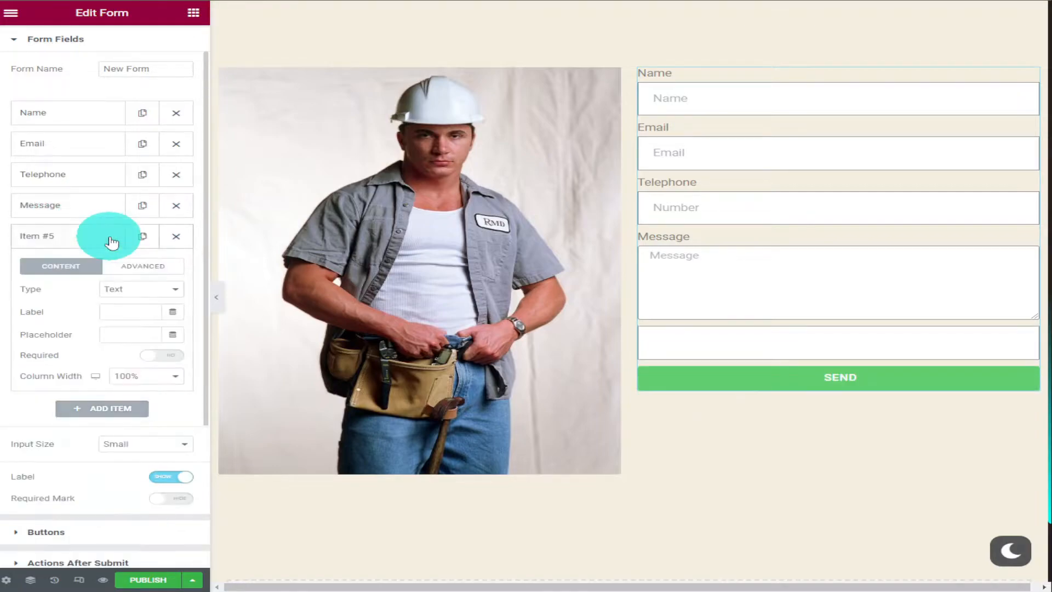
{"action": "left_click", "coordinate": [169, 295]}
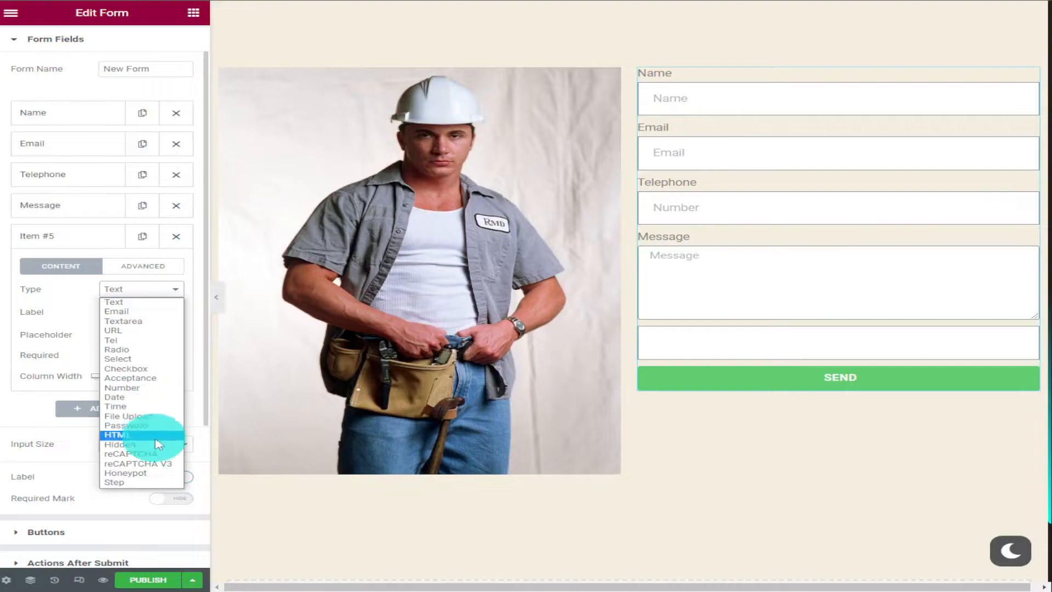
{"action": "left_click", "coordinate": [152, 484]}
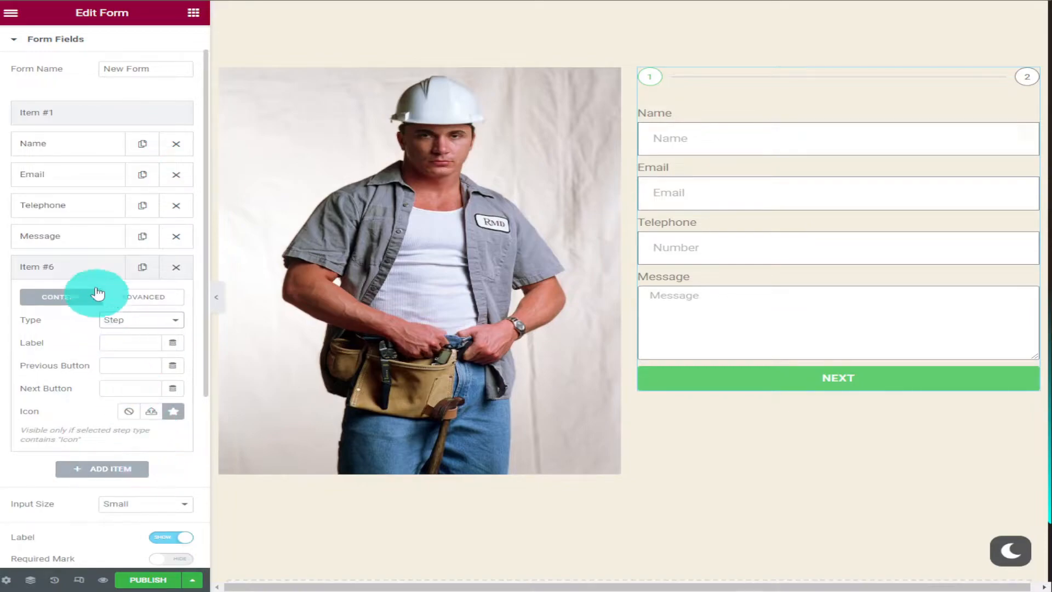
{"action": "left_click_drag", "start_coordinate": [94, 278], "coordinate": [102, 206]}
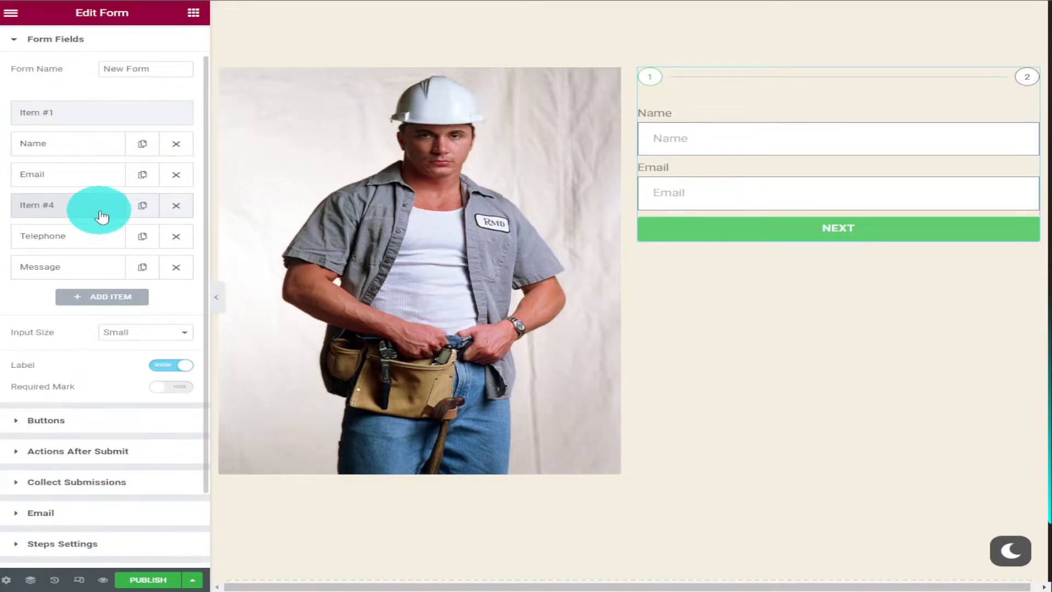
{"action": "left_click", "coordinate": [59, 248]}
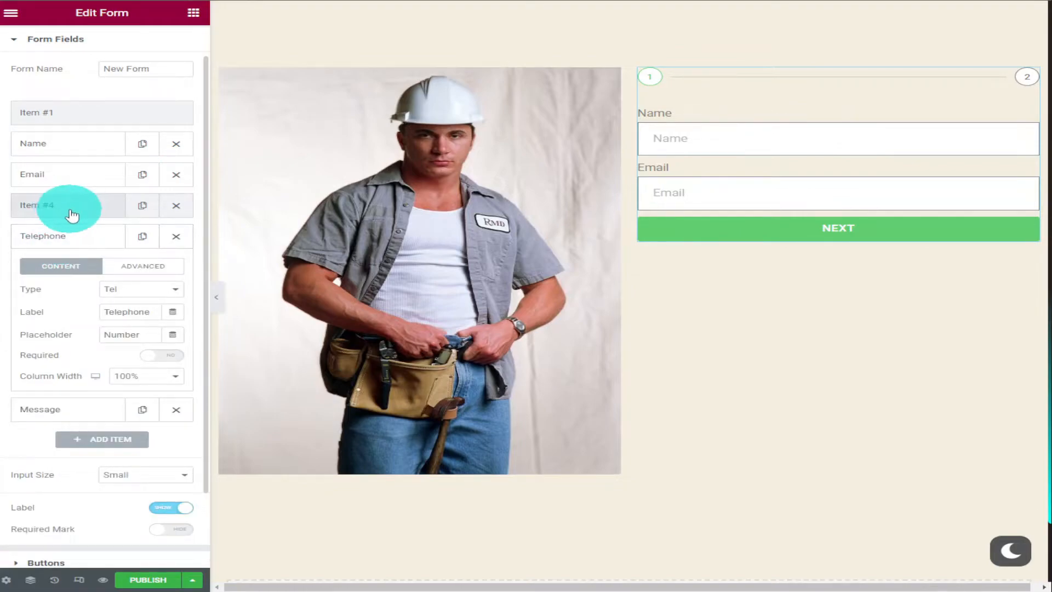
{"action": "left_click", "coordinate": [77, 236]}
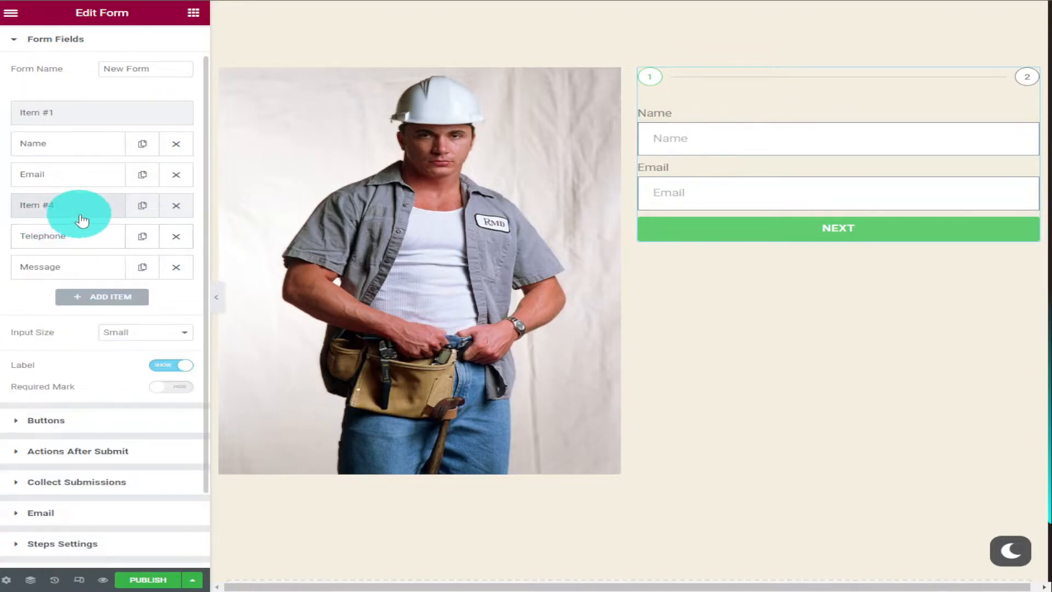
Add another Step item after the Message field, followed by a field of type Date
{"action": "left_click", "coordinate": [109, 298]}
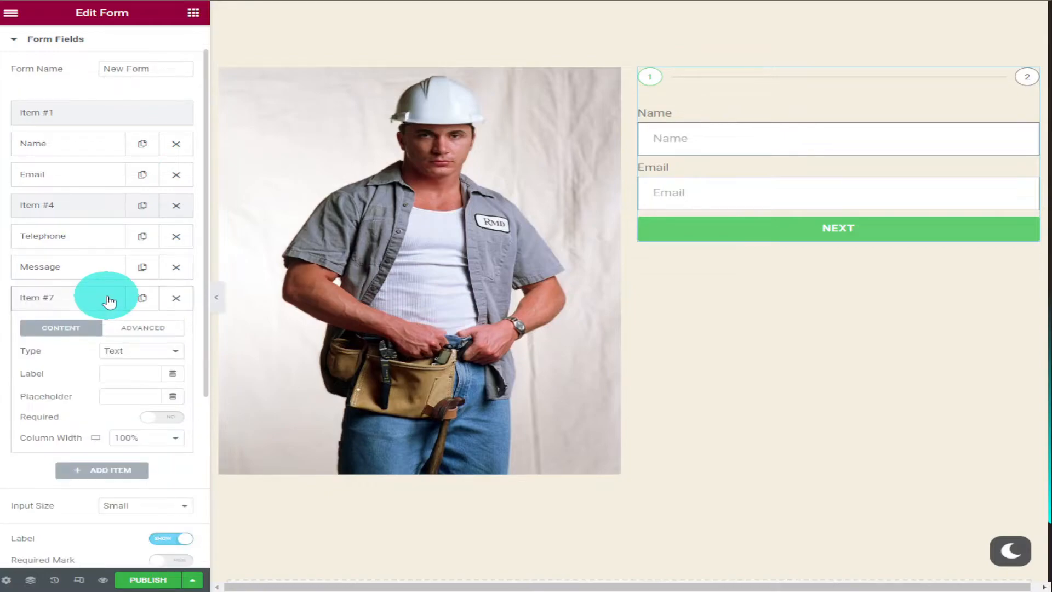
{"action": "left_click", "coordinate": [141, 351]}
{"action": "left_click", "coordinate": [137, 545]}
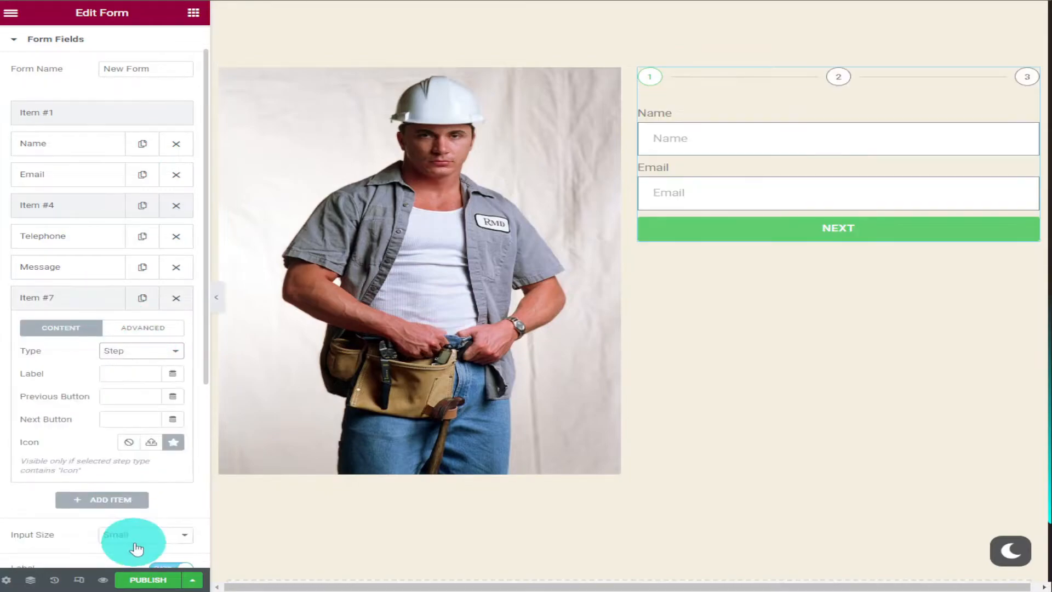
{"action": "left_click", "coordinate": [112, 499]}
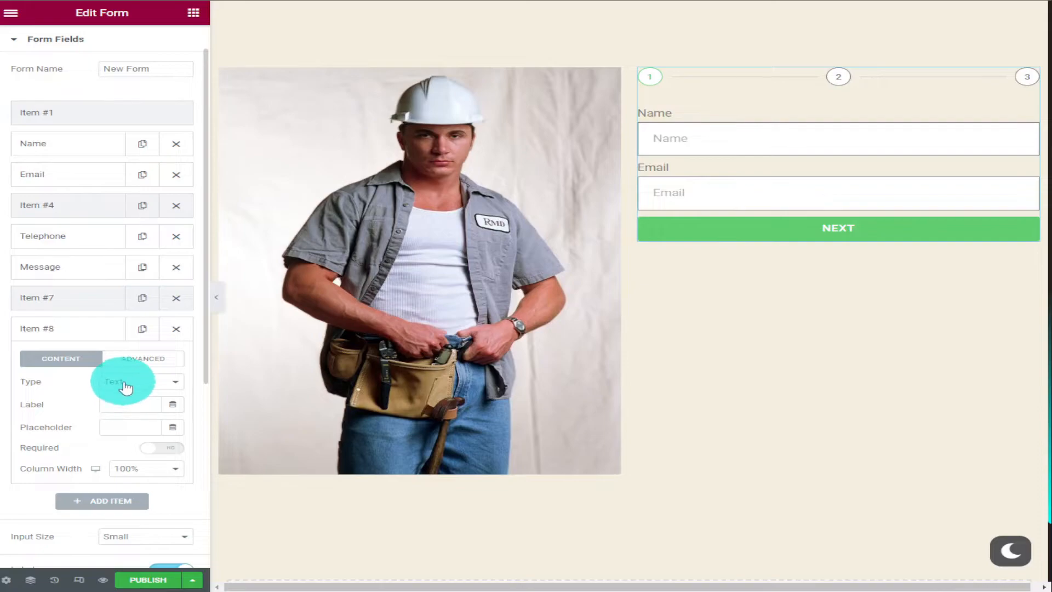
{"action": "left_click", "coordinate": [124, 382]}
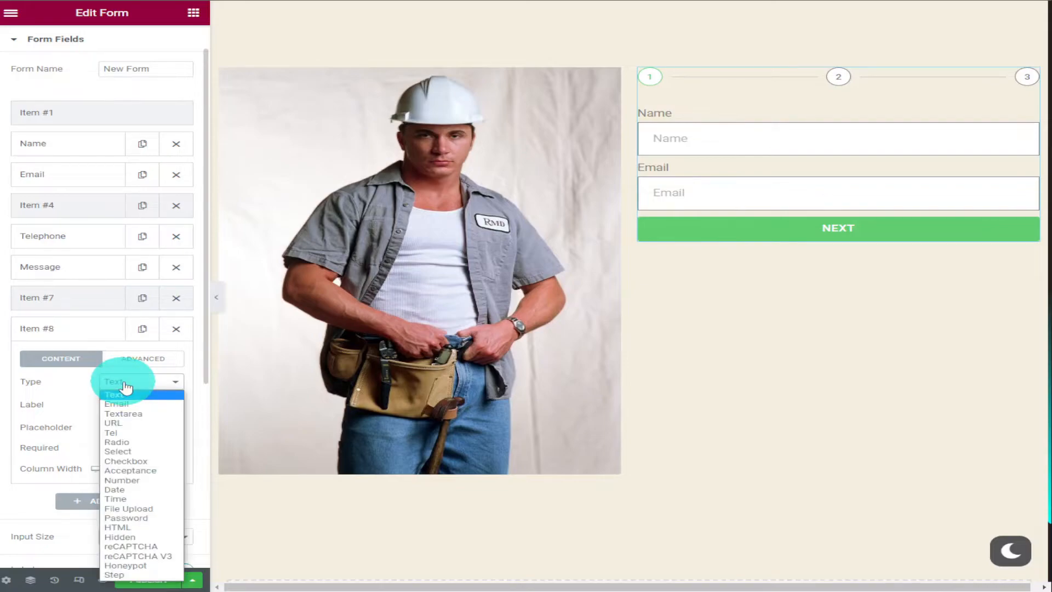
{"action": "left_click", "coordinate": [151, 490]}
Add one more form field below the date field, keeping the Text type
{"action": "scroll", "coordinate": [146, 451], "scroll_direction": "down", "scroll_amount": 2}
{"action": "left_click", "coordinate": [110, 436]}
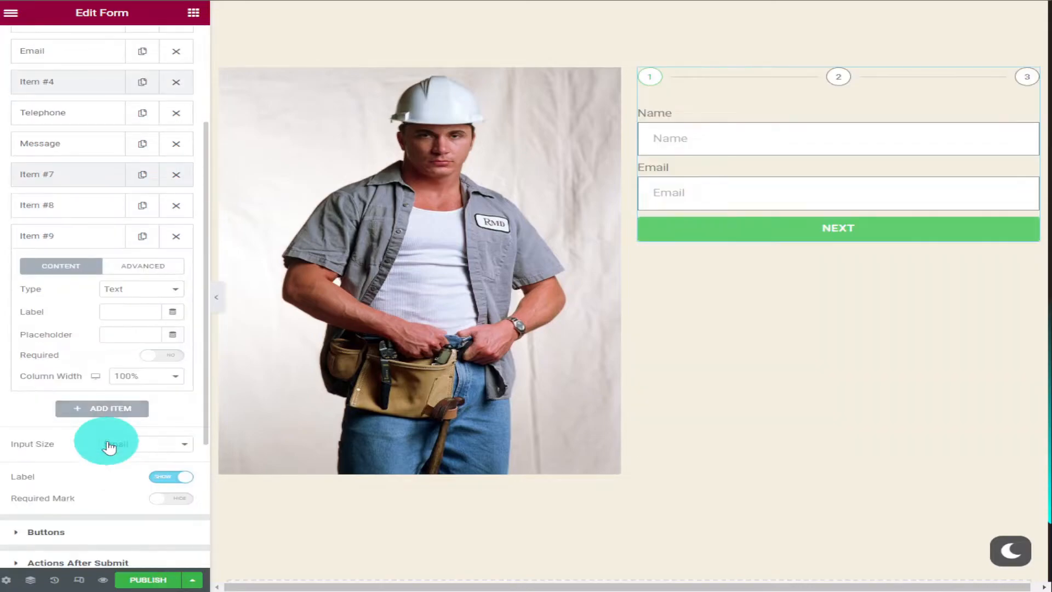
{"action": "left_click", "coordinate": [77, 205]}
{"action": "left_click", "coordinate": [78, 236]}
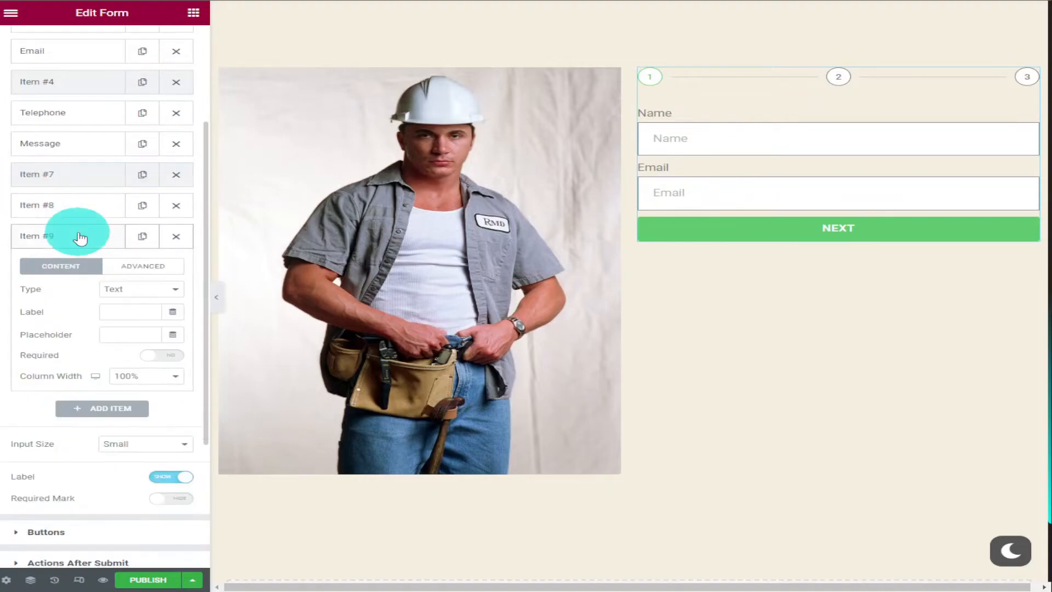
{"action": "left_click", "coordinate": [131, 297]}
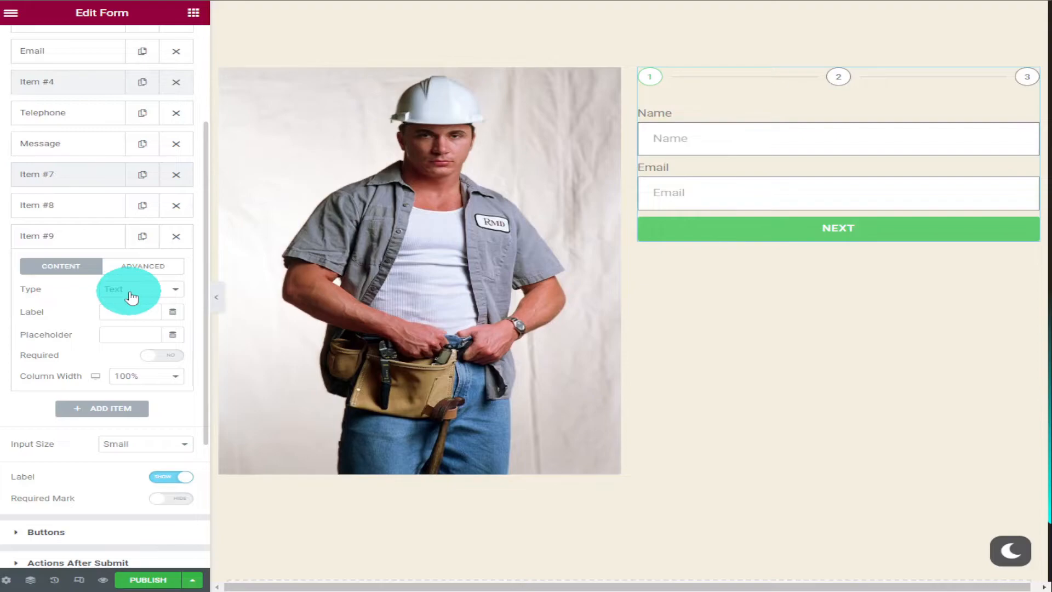
{"action": "left_click", "coordinate": [112, 415]}
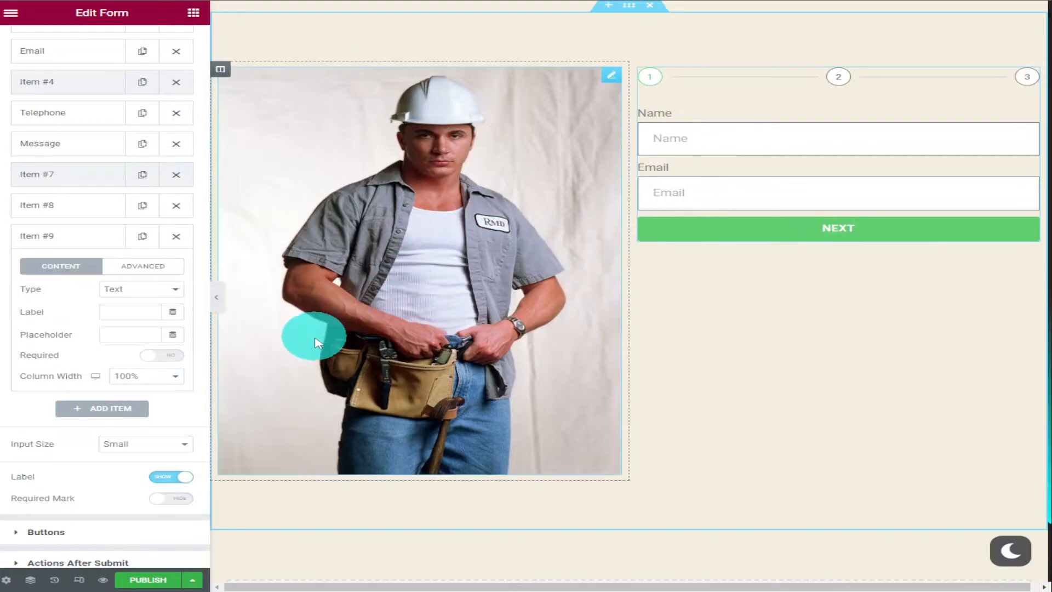
Preview the page and enter "diy" in the Name field of the contact form to test it
{"action": "left_click", "coordinate": [102, 585]}
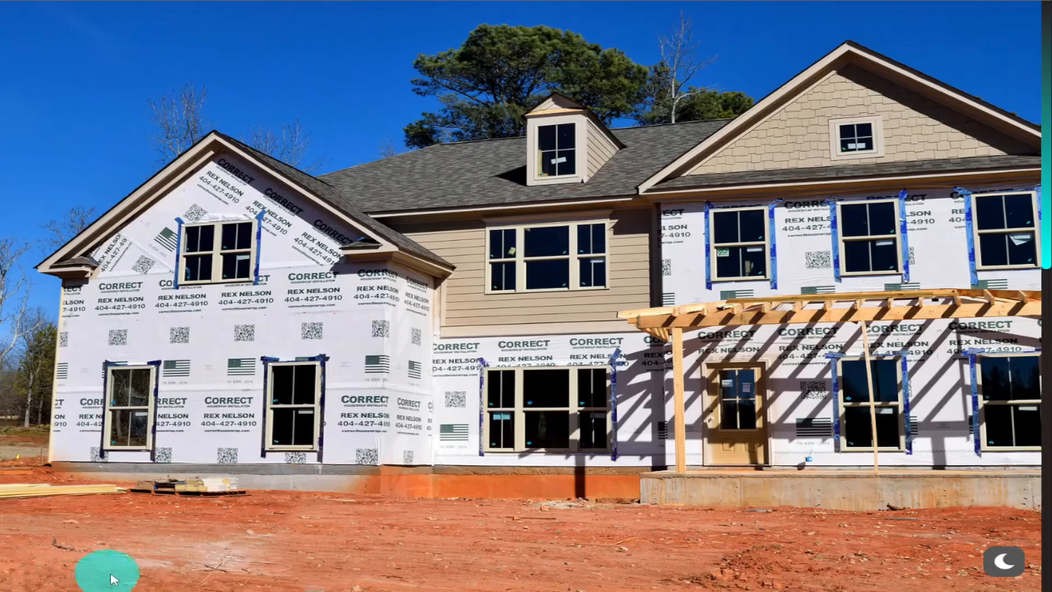
{"action": "left_click_drag", "start_coordinate": [1046, 169], "coordinate": [1041, 430]}
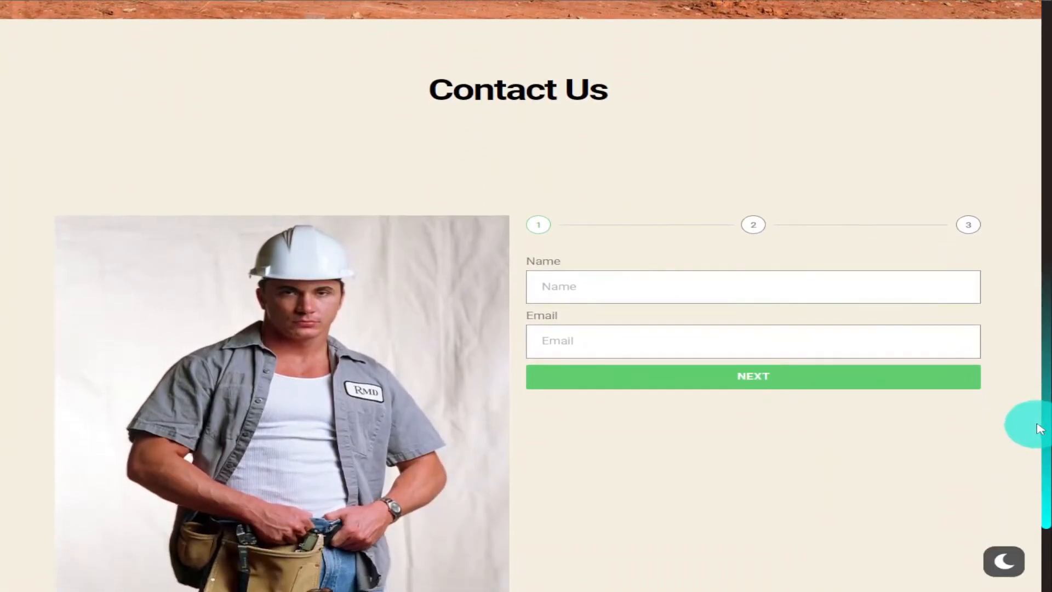
{"action": "left_click", "coordinate": [691, 289]}
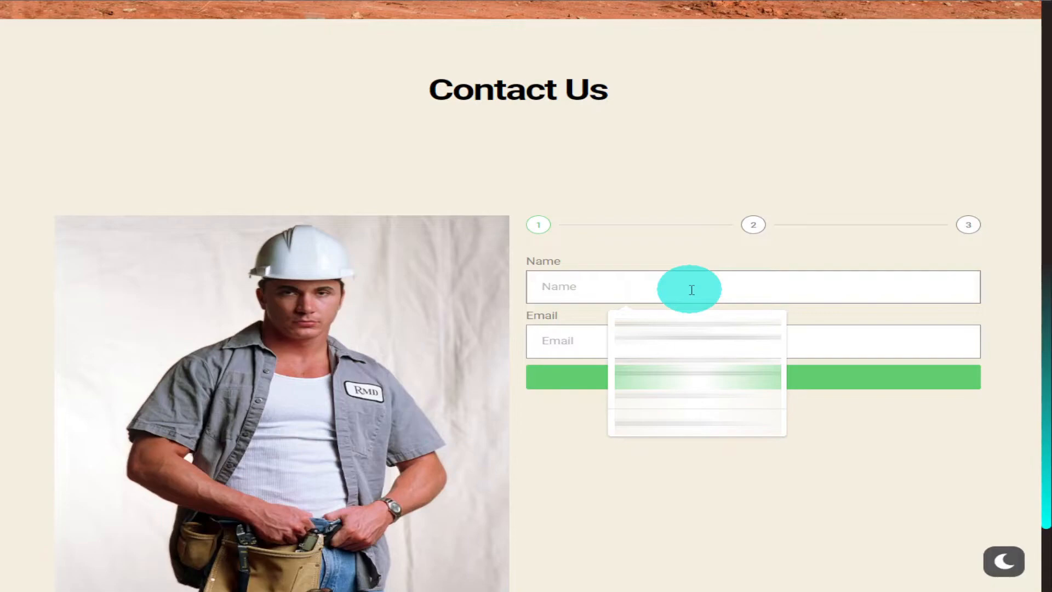
{"action": "type", "text": "diy"}
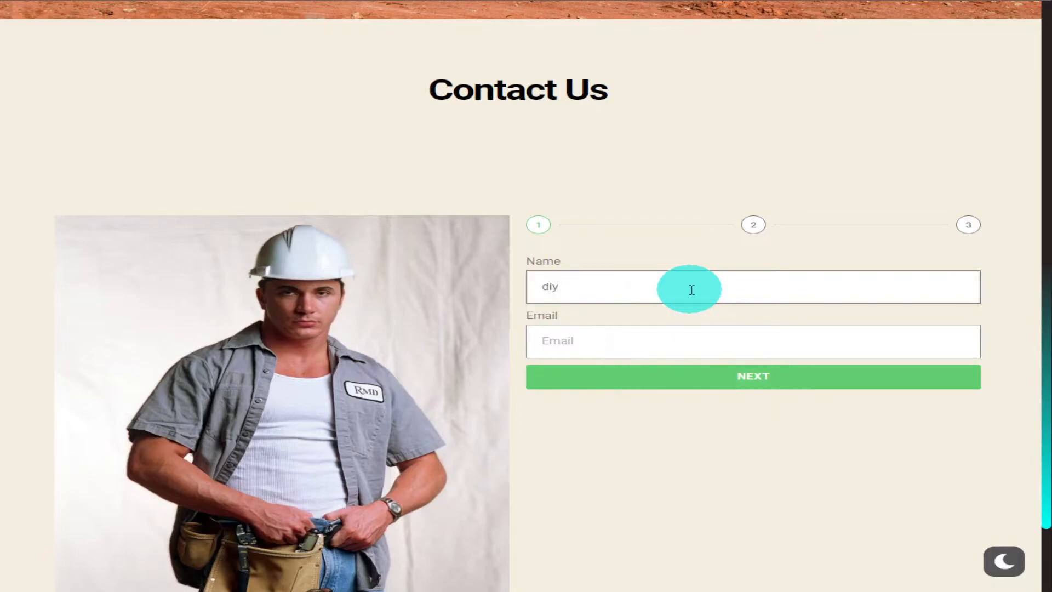
Fill in the test form's Email field with a suggested address and advance to its second step
{"action": "left_click", "coordinate": [682, 341]}
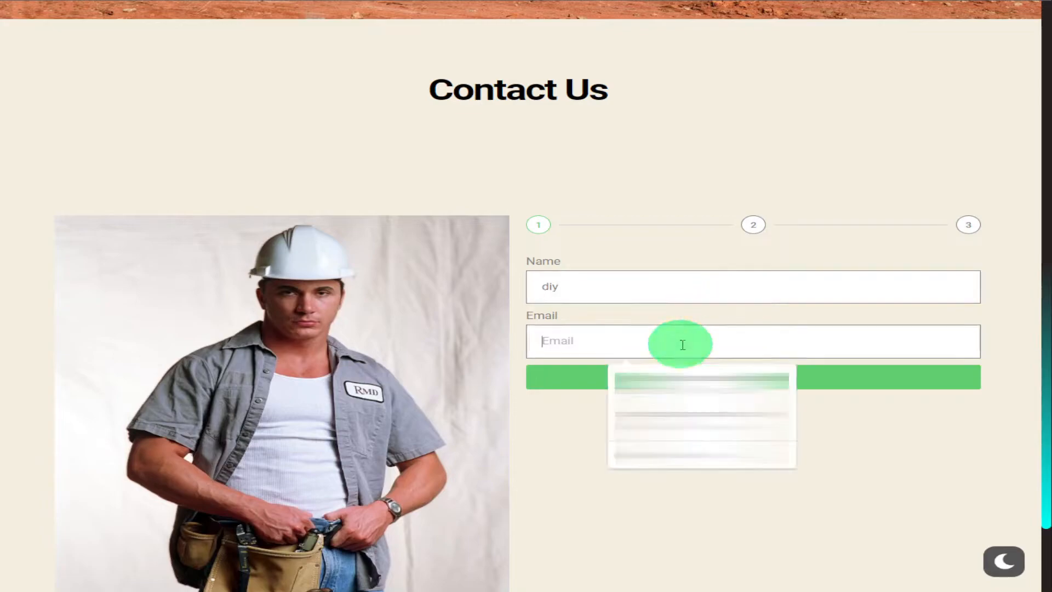
{"action": "left_click", "coordinate": [682, 378]}
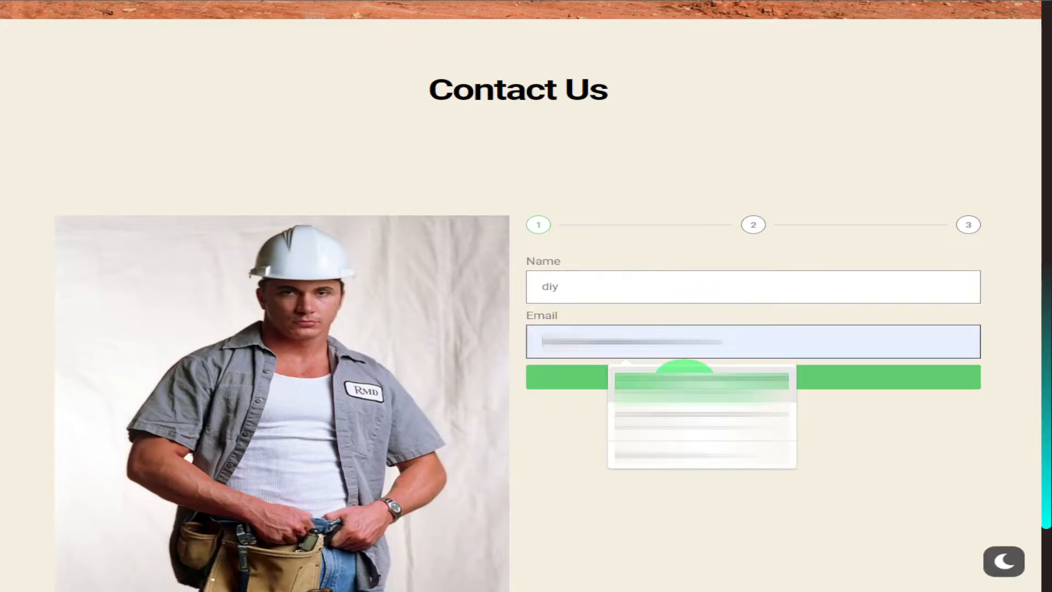
{"action": "left_click", "coordinate": [738, 377]}
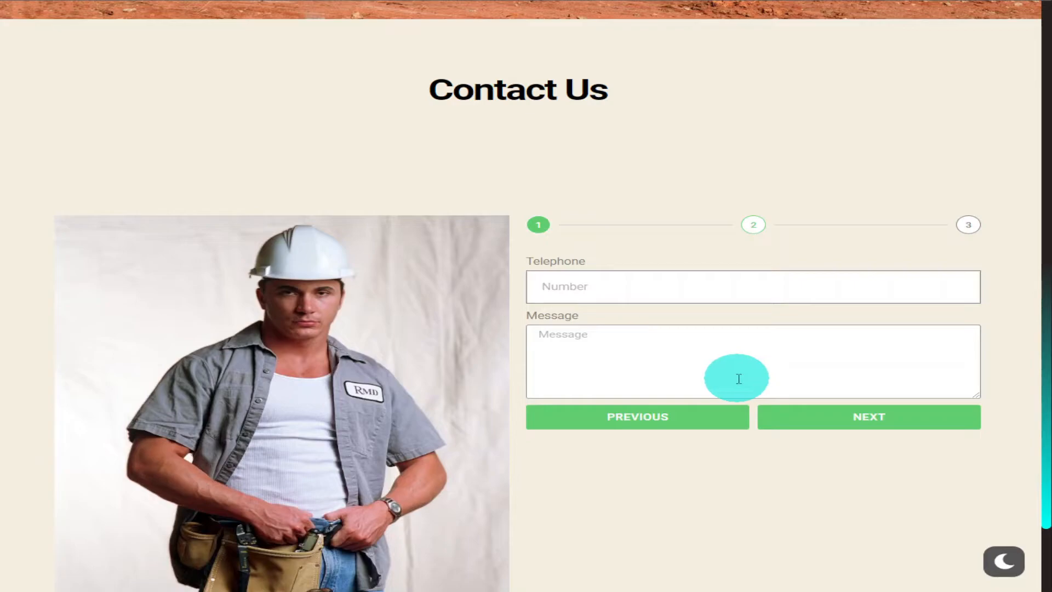
Enter a telephone number and some placeholder text in the Message field on the form's second step
{"action": "left_click", "coordinate": [738, 376]}
{"action": "type", "text": "hkrugjg"}
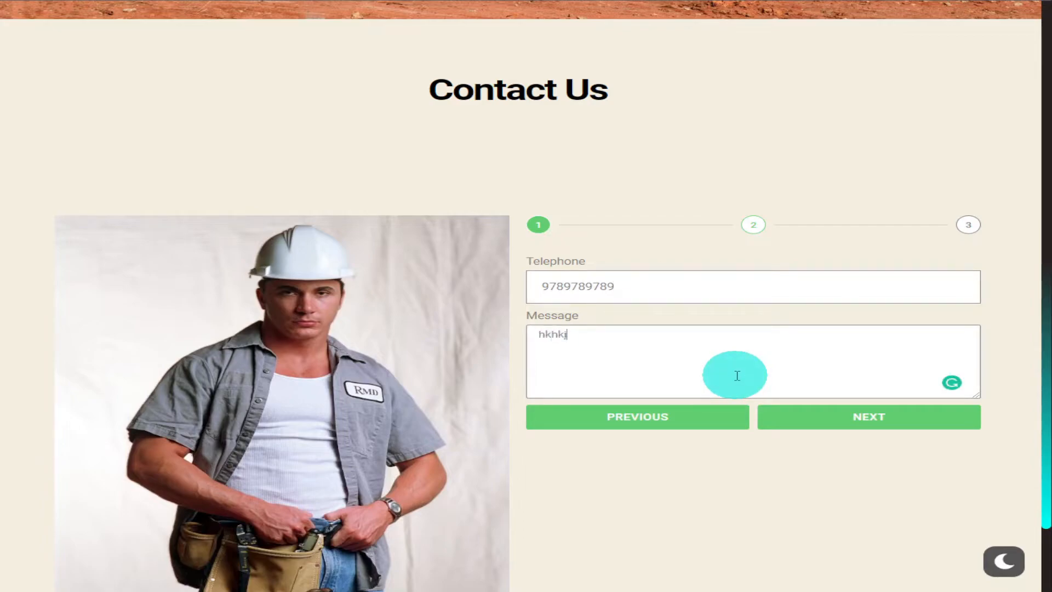
Advance to the form's third step, choose the date 2022-09-07 and move to the field below it
{"action": "left_click", "coordinate": [814, 417]}
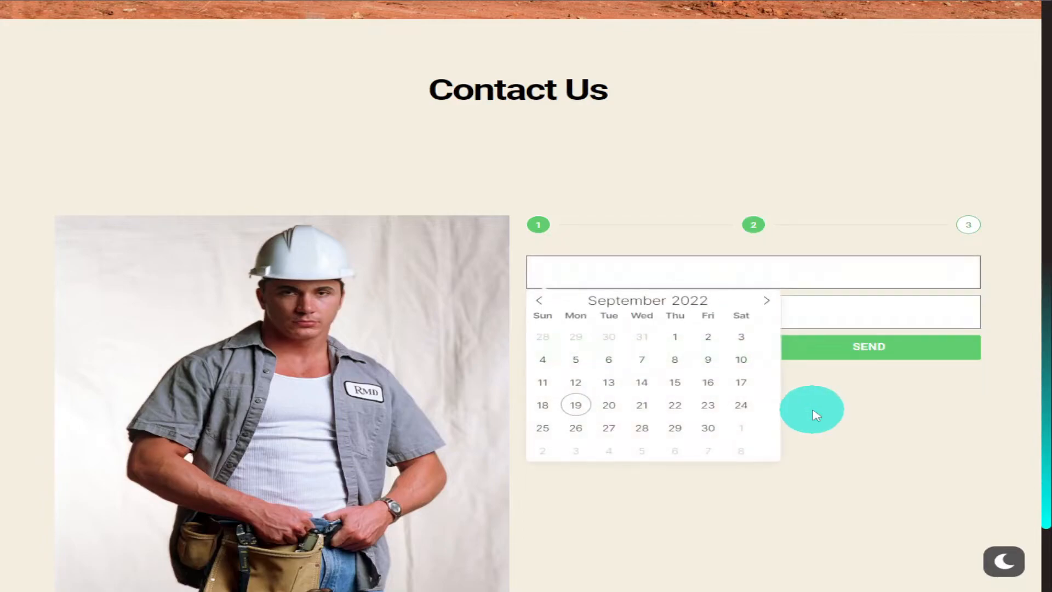
{"action": "left_click", "coordinate": [652, 366]}
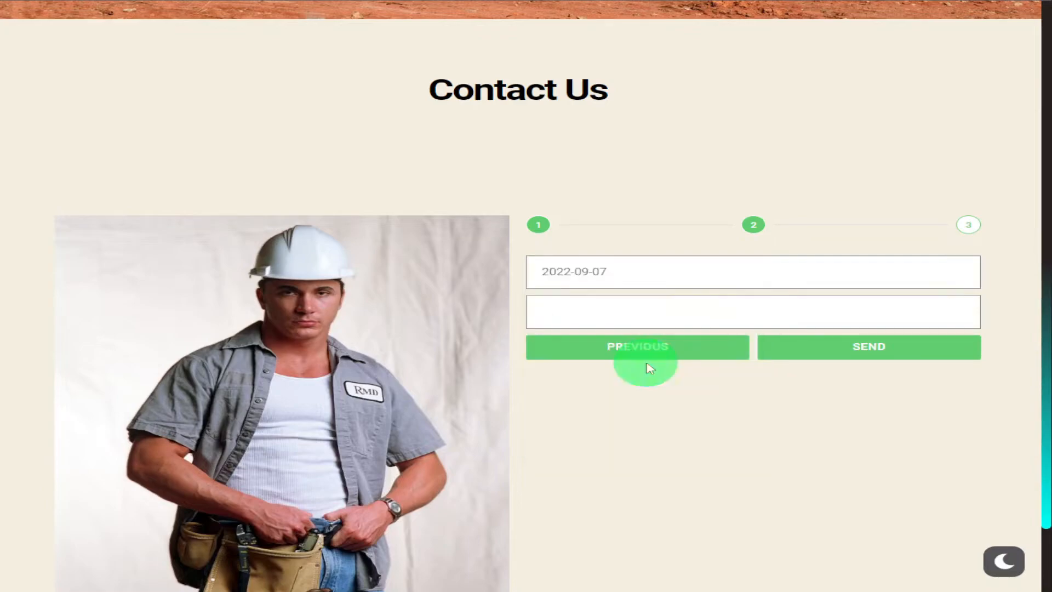
{"action": "left_click", "coordinate": [814, 298]}
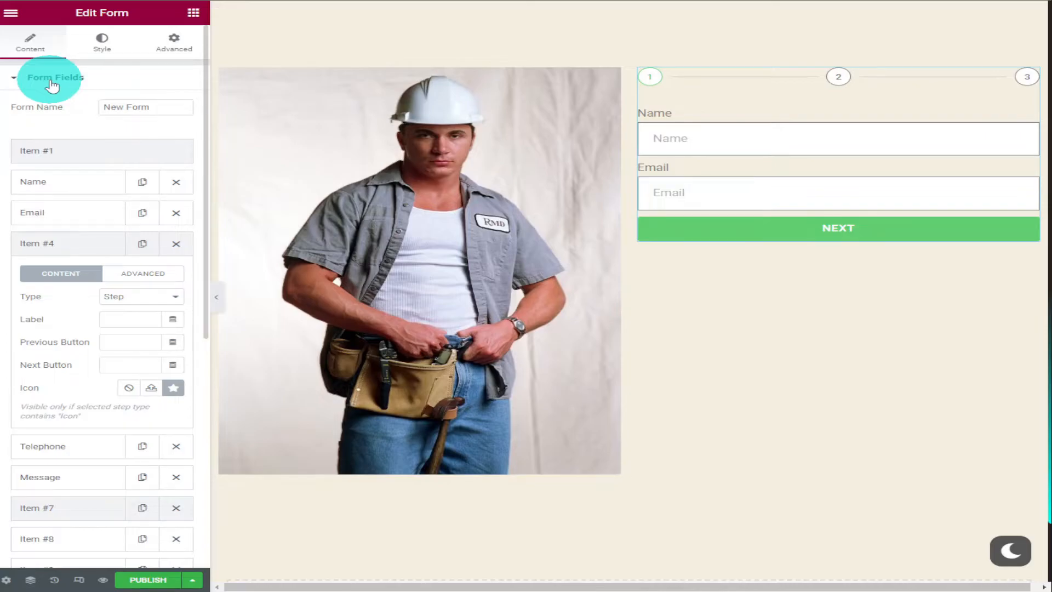
Set the alignment of the form's buttons to left, after trying the other alignments
{"action": "left_click", "coordinate": [52, 82]}
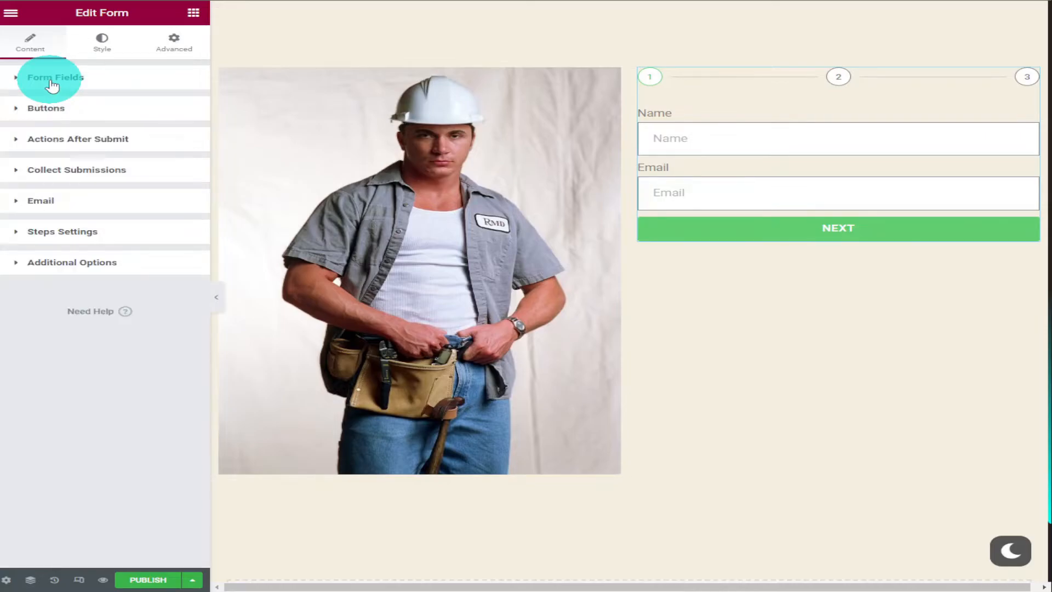
{"action": "left_click", "coordinate": [74, 108]}
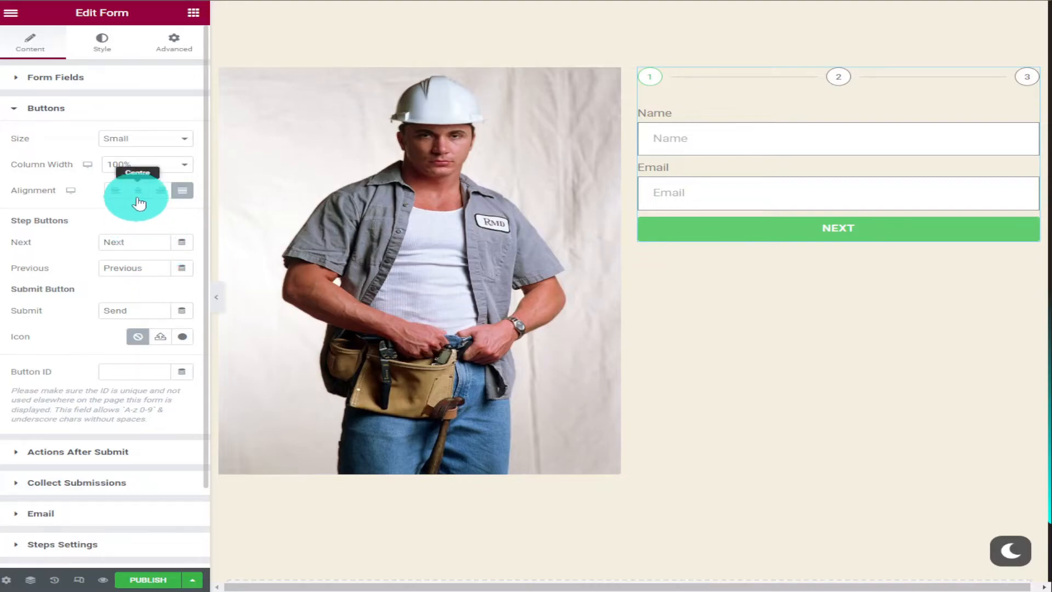
{"action": "left_click", "coordinate": [138, 196]}
{"action": "left_click", "coordinate": [183, 191]}
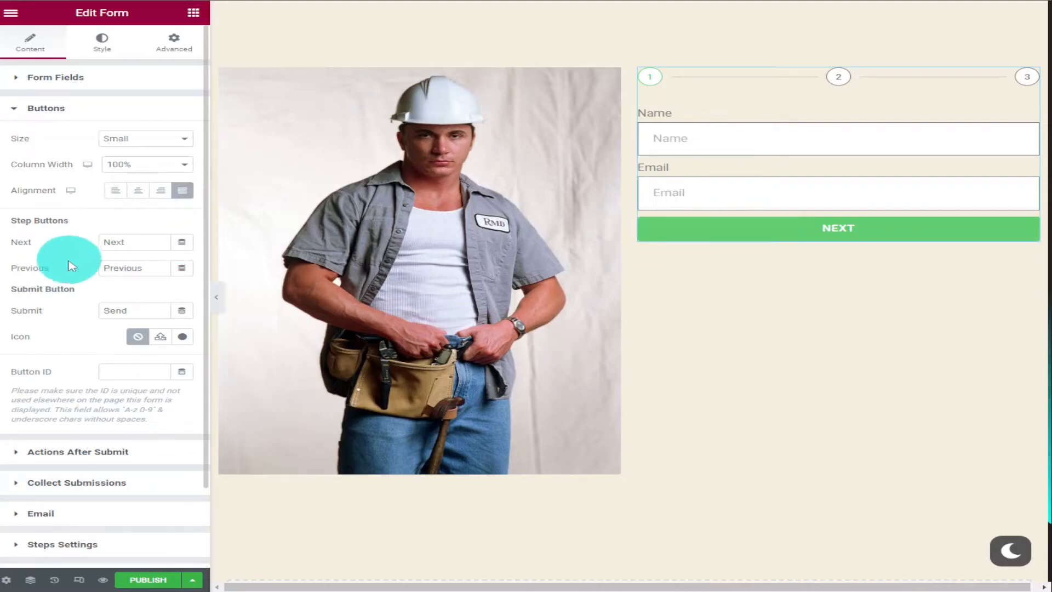
{"action": "left_click", "coordinate": [119, 193]}
Change the text of the form's Next step button to "Forward"
{"action": "scroll", "coordinate": [137, 200], "scroll_direction": "down", "scroll_amount": 2}
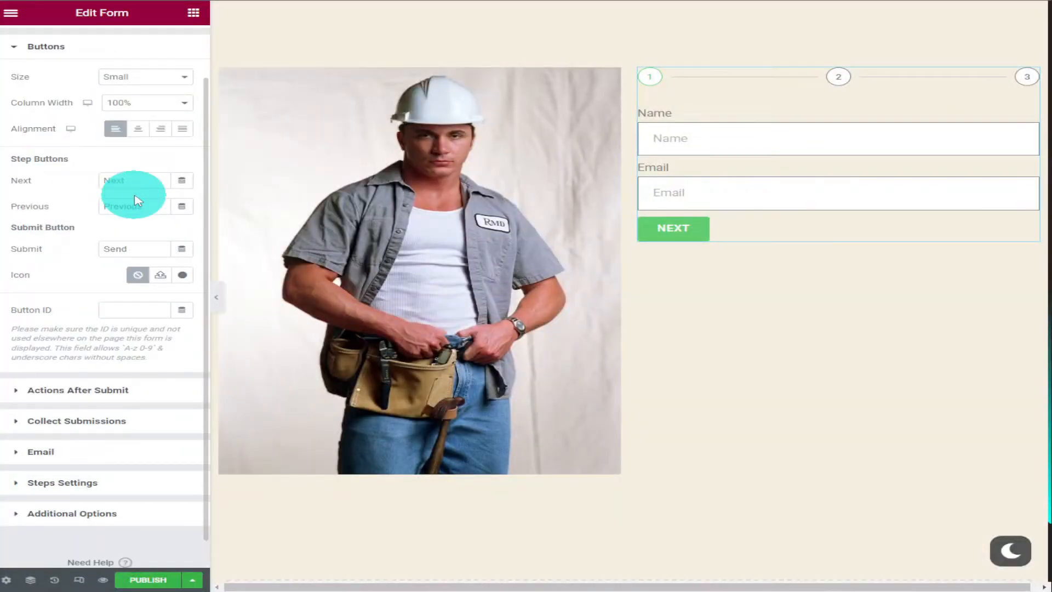
{"action": "left_click", "coordinate": [141, 250]}
{"action": "double_click", "coordinate": [107, 180]}
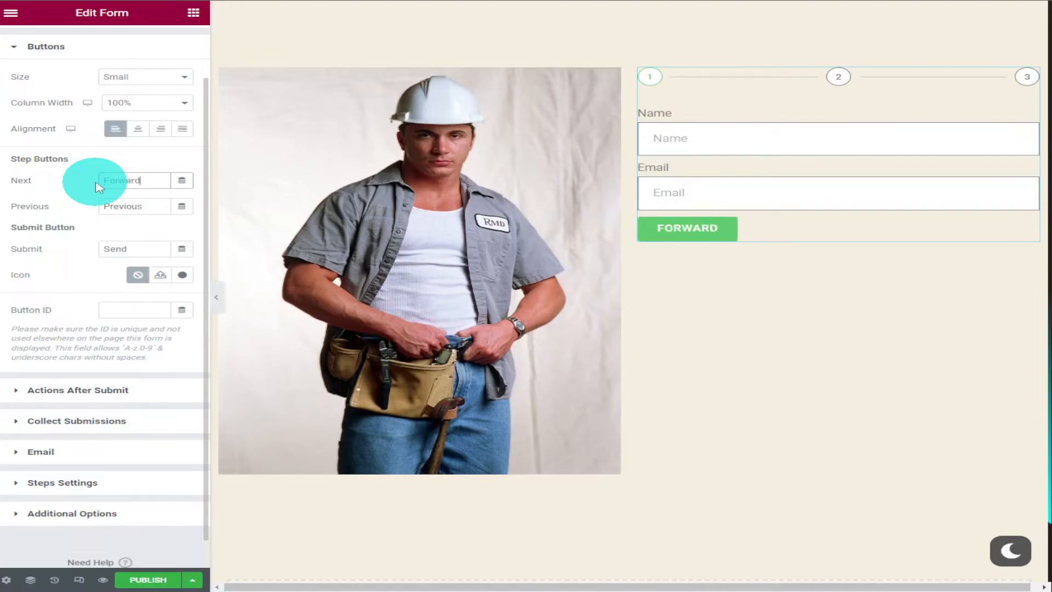
Review the form's after-submit actions and set the notification email's subject to "New Contact"
{"action": "scroll", "coordinate": [98, 187], "scroll_direction": "down", "scroll_amount": 1}
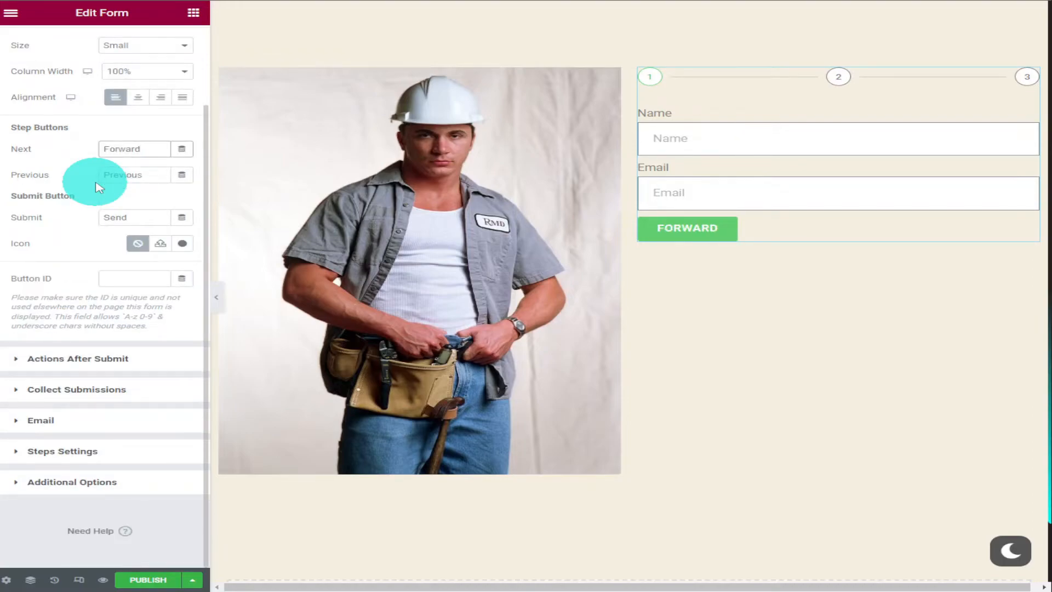
{"action": "left_click", "coordinate": [108, 358]}
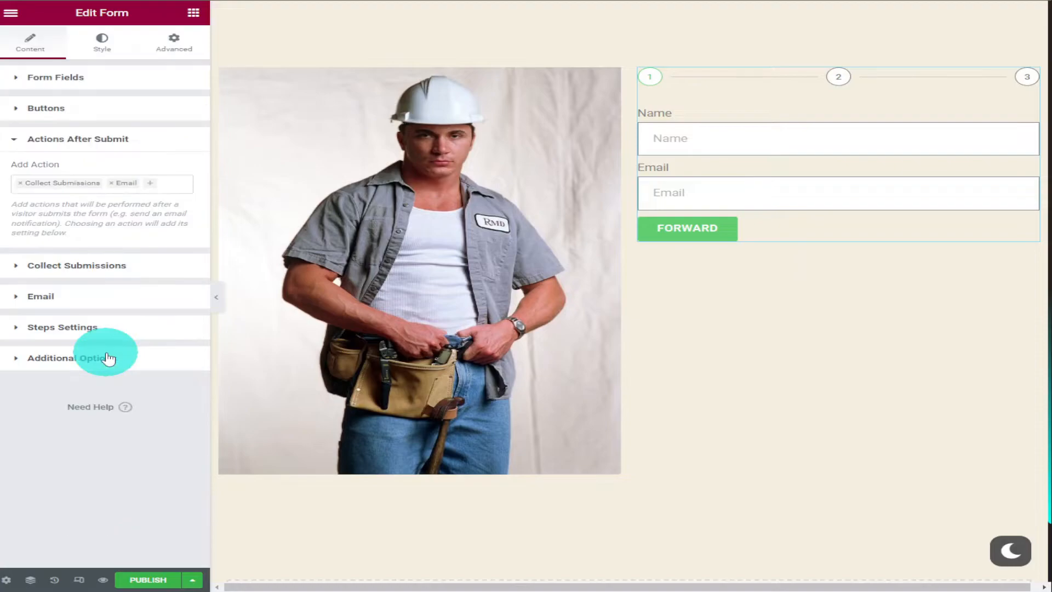
{"action": "left_click", "coordinate": [95, 271]}
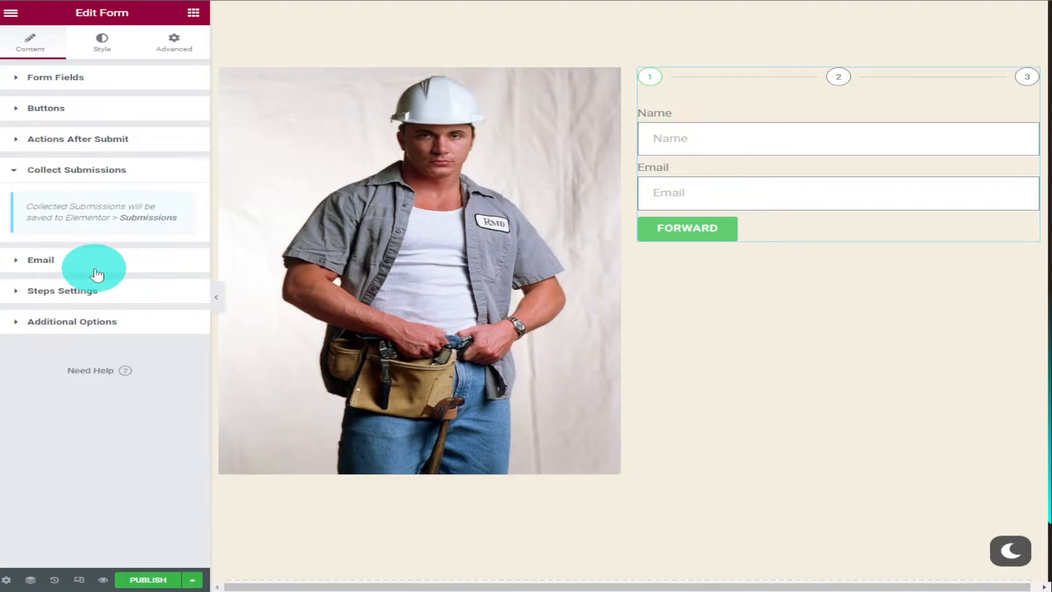
{"action": "left_click", "coordinate": [94, 269]}
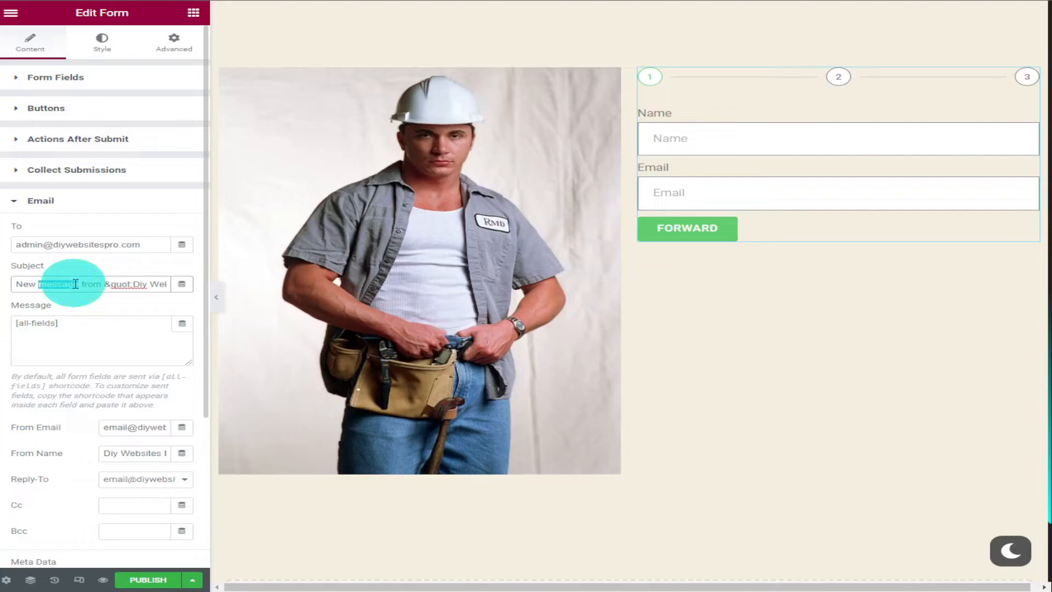
{"action": "type", "text": "New Contact"}
{"action": "scroll", "coordinate": [156, 307], "scroll_direction": "down", "scroll_amount": 5}
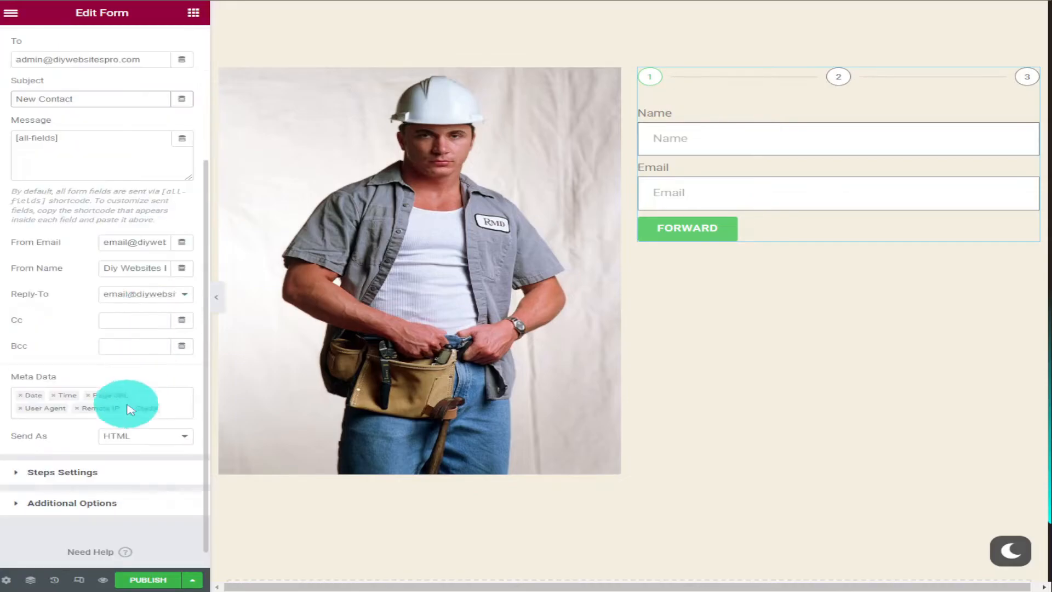
Set the form's step indicators to the Icon & Text type with the Rounded shape, trying Progress Bar first
{"action": "left_click", "coordinate": [88, 473]}
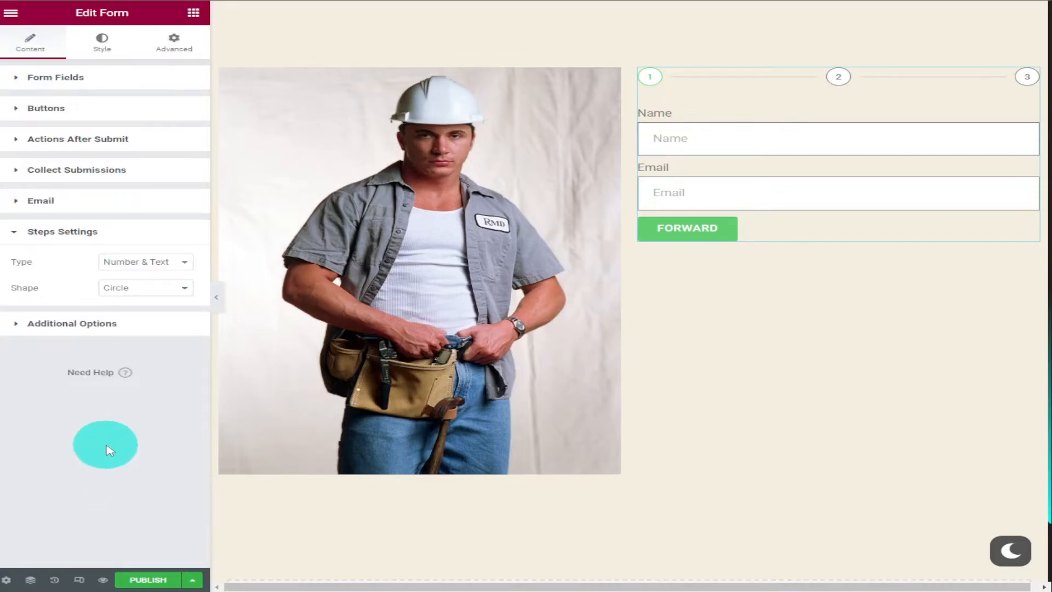
{"action": "left_click", "coordinate": [153, 265]}
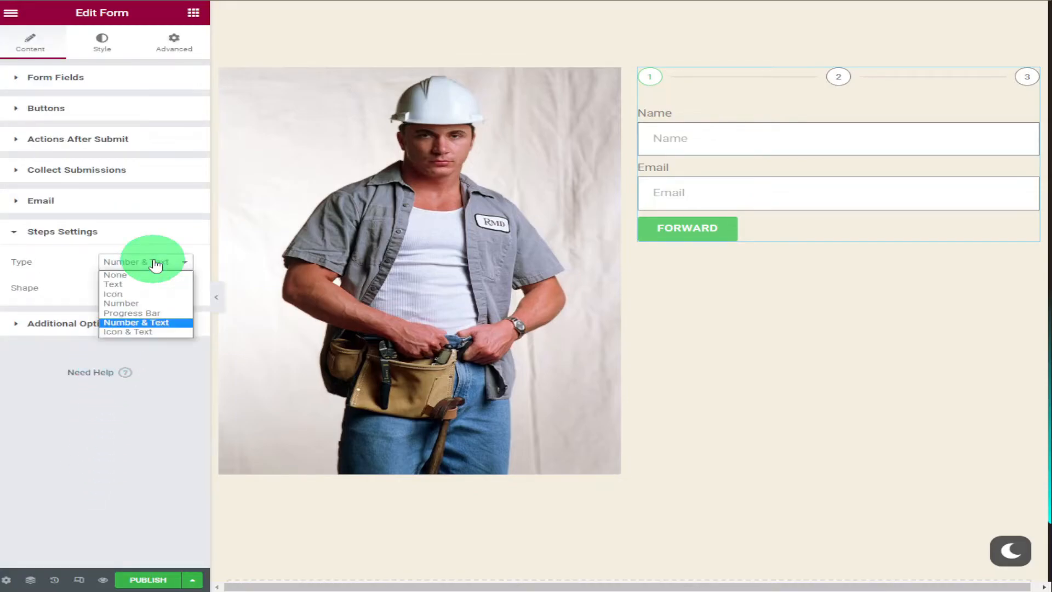
{"action": "left_click", "coordinate": [159, 315]}
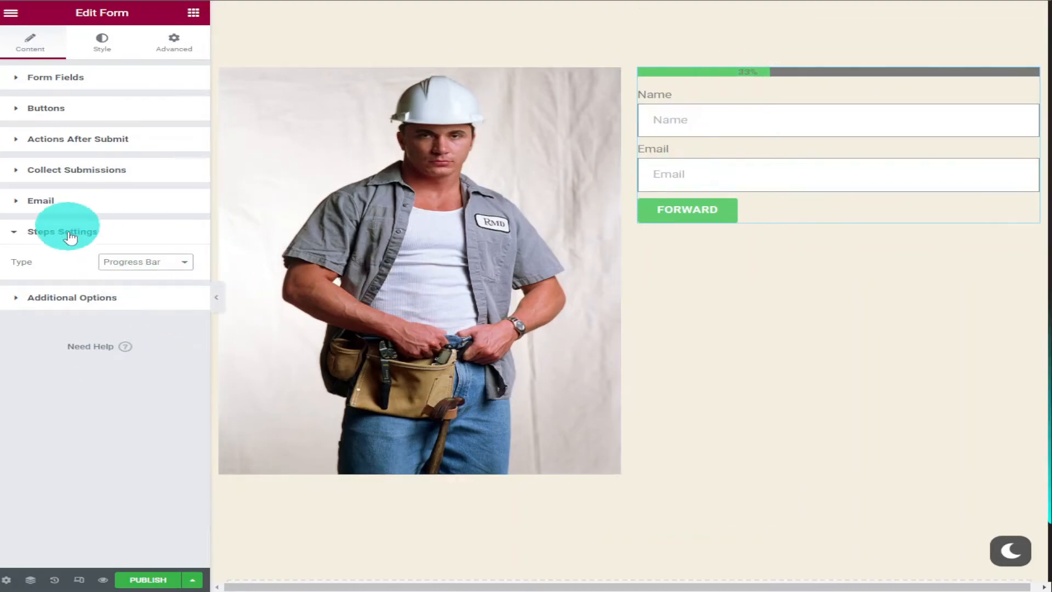
{"action": "left_click", "coordinate": [157, 267]}
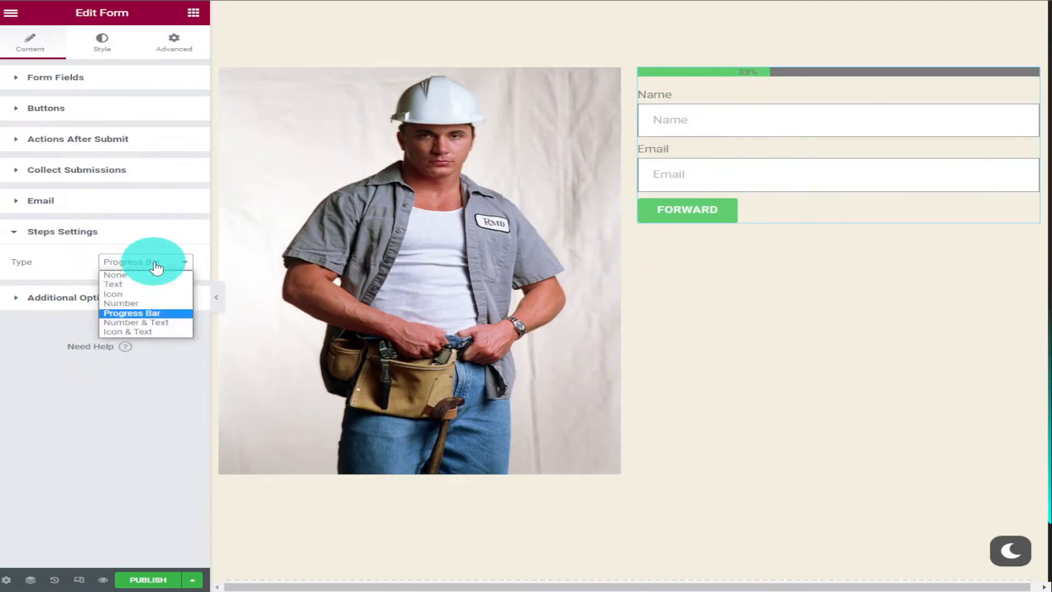
{"action": "left_click", "coordinate": [159, 332]}
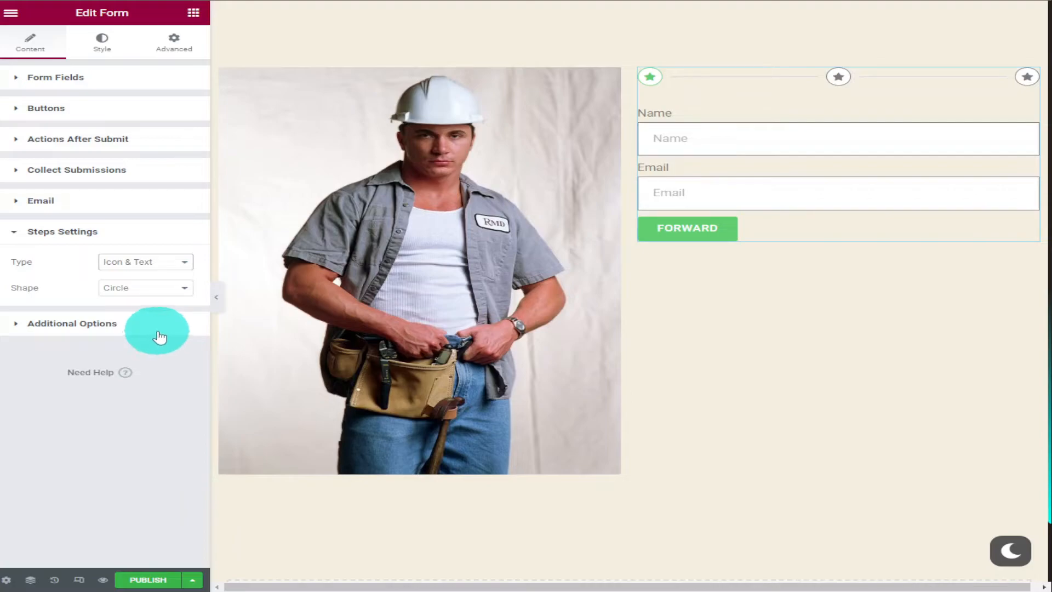
{"action": "left_click", "coordinate": [167, 290]}
{"action": "left_click", "coordinate": [162, 320]}
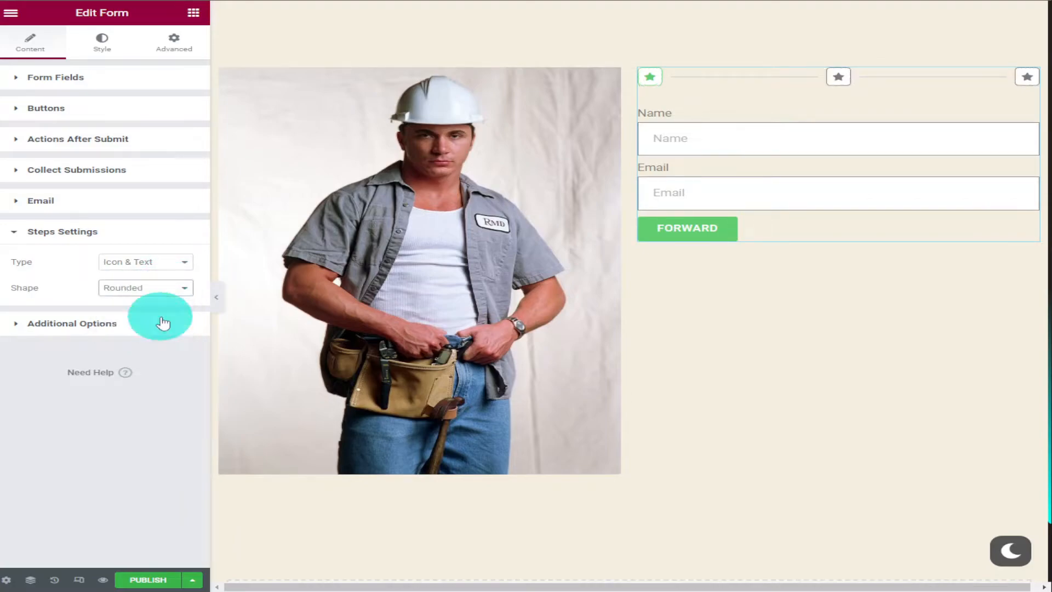
Change the background colour of the form's Previous button to a pale peach
{"action": "left_click", "coordinate": [121, 329]}
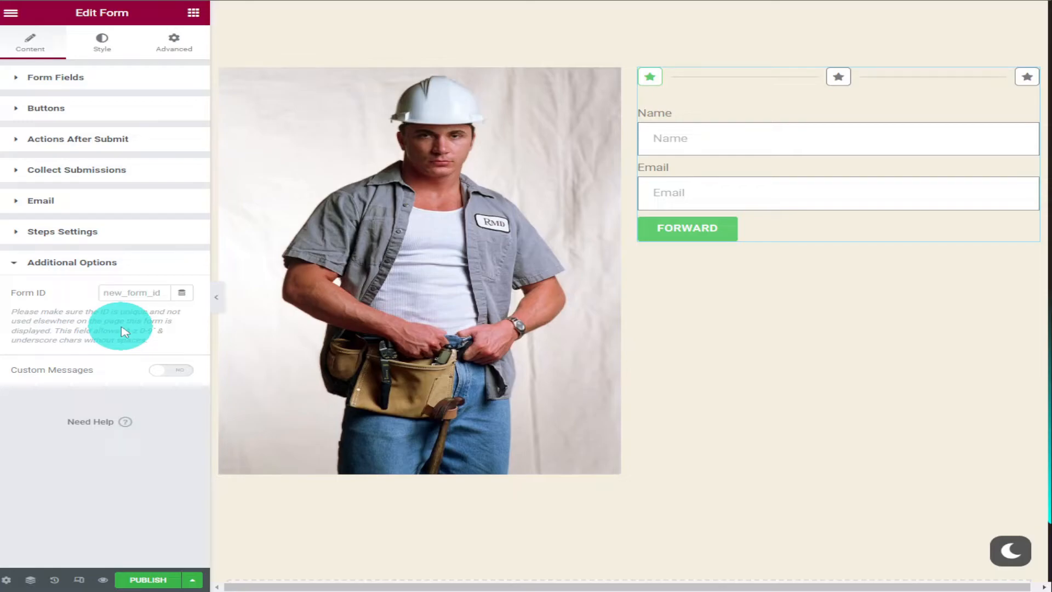
{"action": "left_click", "coordinate": [102, 40]}
{"action": "scroll", "coordinate": [115, 126], "scroll_direction": "down", "scroll_amount": 1}
{"action": "left_click", "coordinate": [55, 388]}
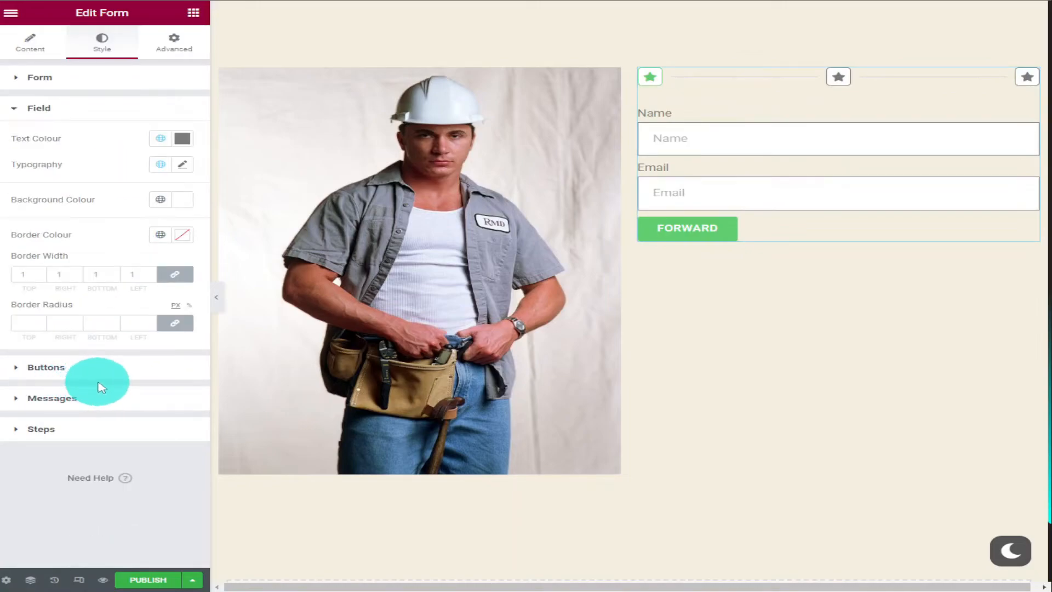
{"action": "left_click", "coordinate": [88, 377]}
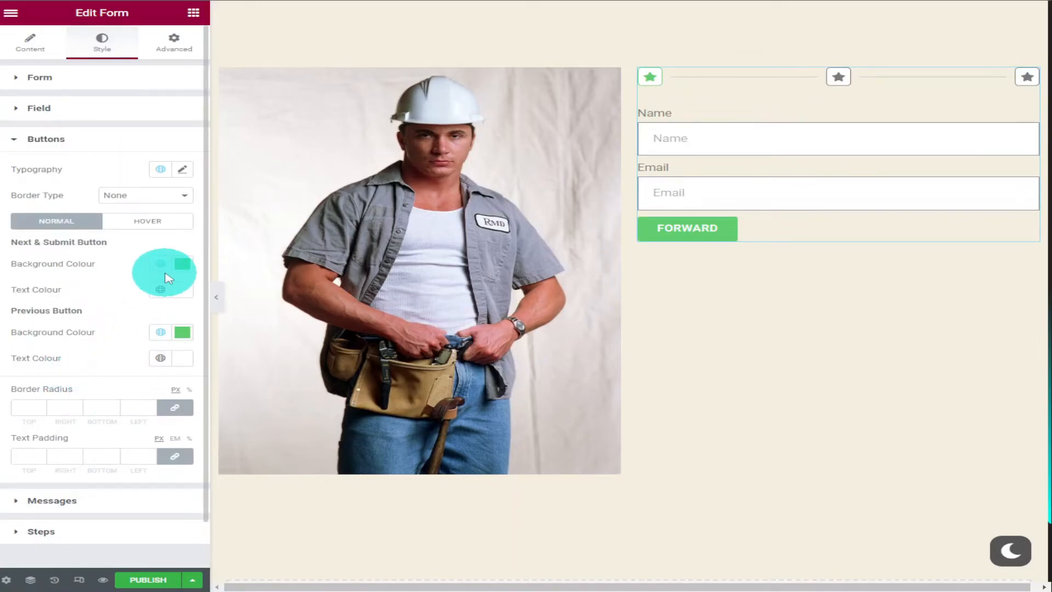
{"action": "left_click", "coordinate": [182, 333]}
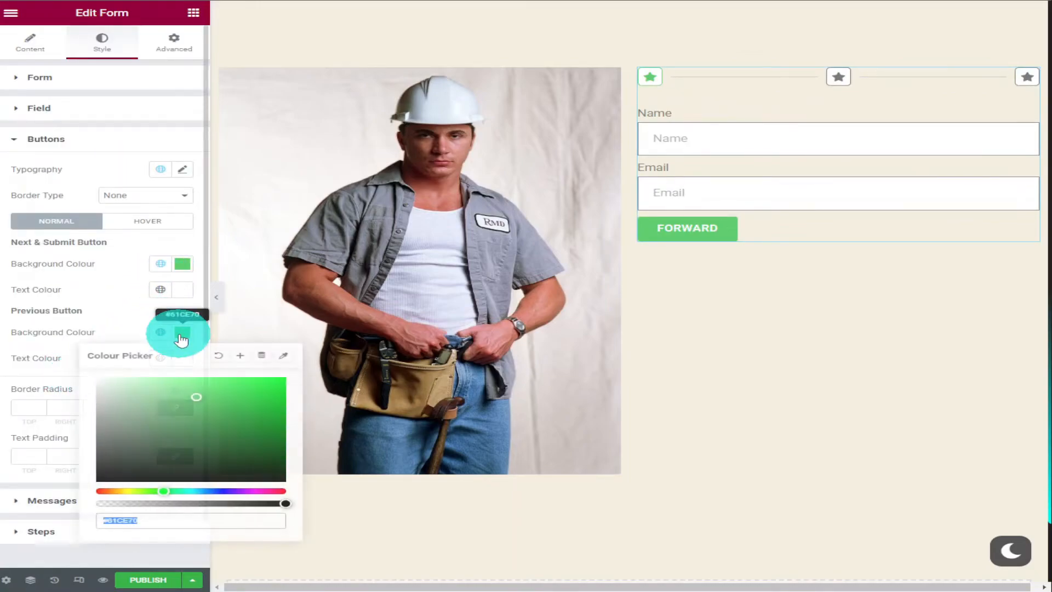
{"action": "left_click", "coordinate": [108, 490]}
{"action": "left_click_drag", "start_coordinate": [188, 400], "coordinate": [320, 388]}
{"action": "left_click", "coordinate": [115, 312]}
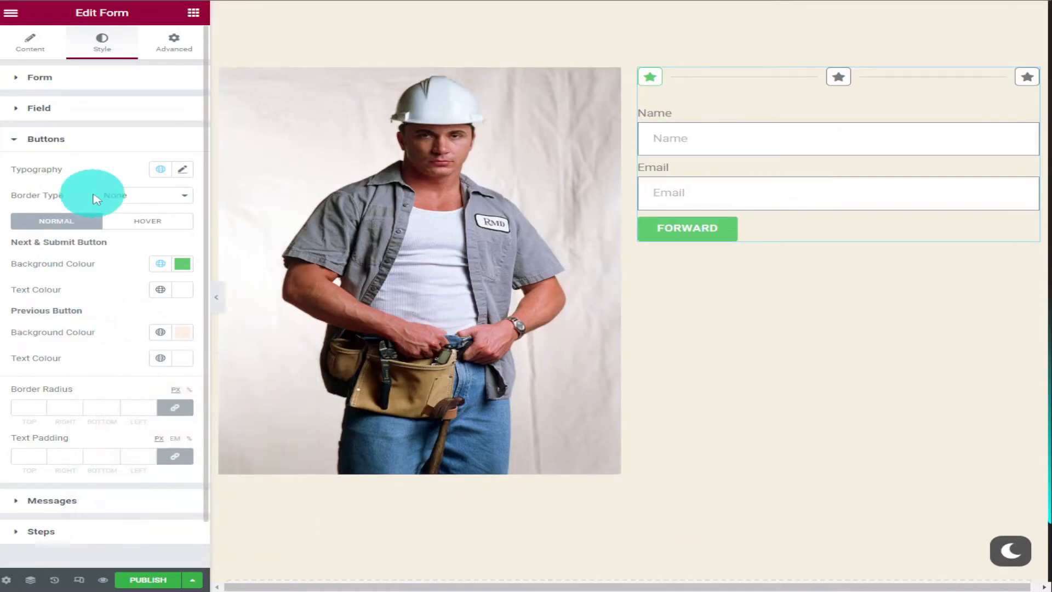
Set the primary colour of the form's inactive step indicators to red
{"action": "scroll", "coordinate": [137, 230], "scroll_direction": "down", "scroll_amount": 1}
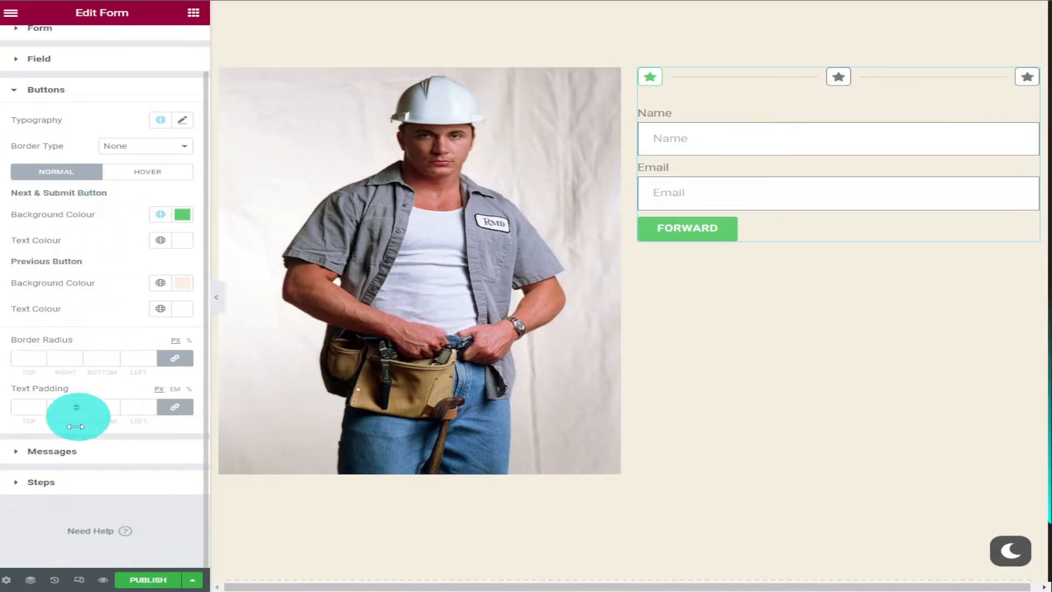
{"action": "left_click", "coordinate": [62, 453]}
{"action": "left_click", "coordinate": [92, 328]}
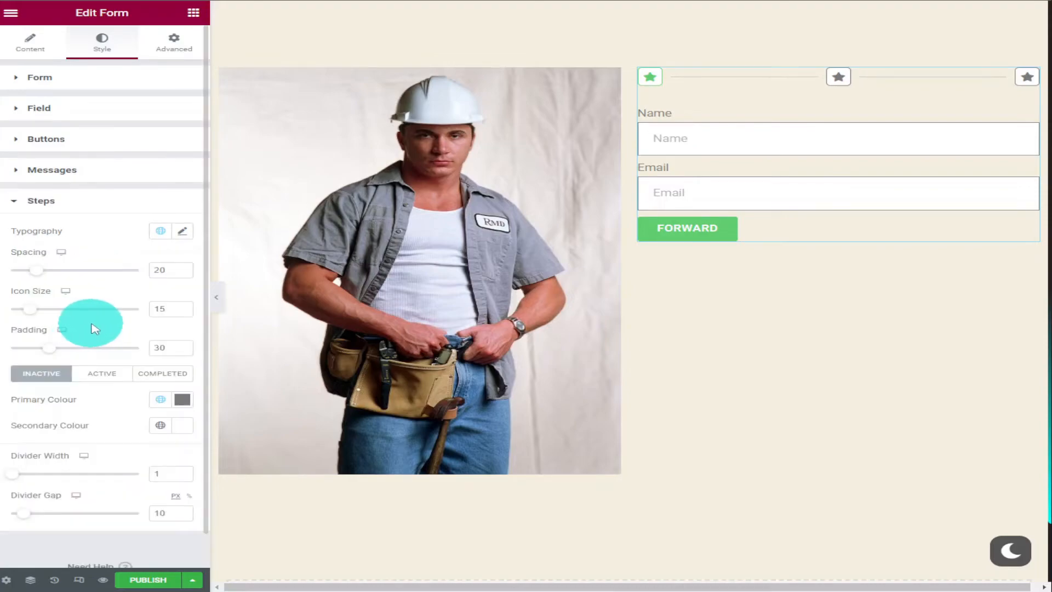
{"action": "left_click", "coordinate": [182, 399]}
{"action": "left_click", "coordinate": [264, 234]}
{"action": "left_click", "coordinate": [51, 211]}
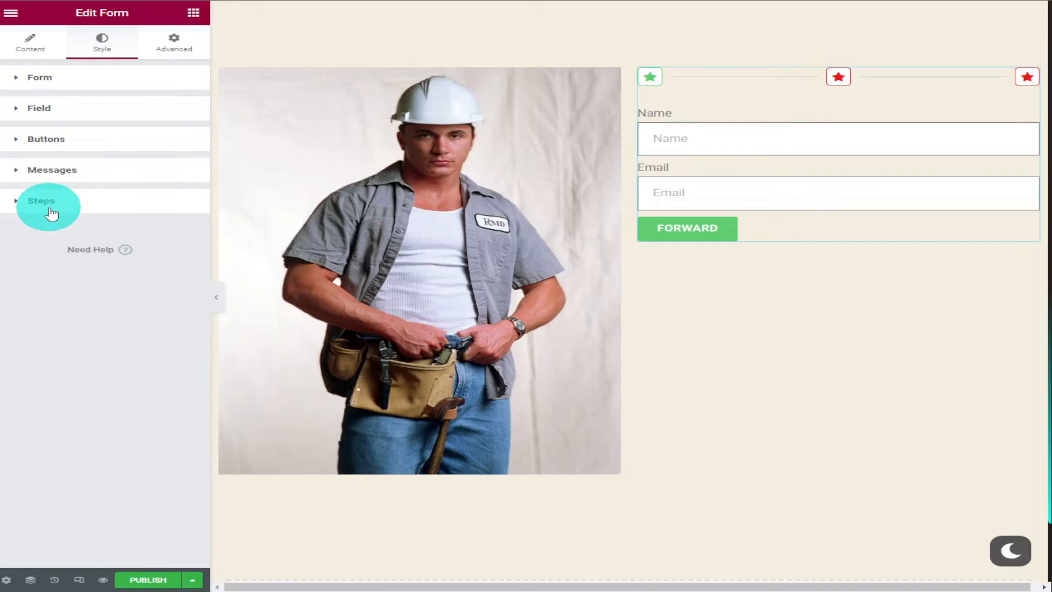
{"action": "left_click", "coordinate": [175, 43]}
{"action": "scroll", "coordinate": [143, 131], "scroll_direction": "down", "scroll_amount": 2}
{"action": "scroll", "coordinate": [145, 134], "scroll_direction": "up", "scroll_amount": 2}
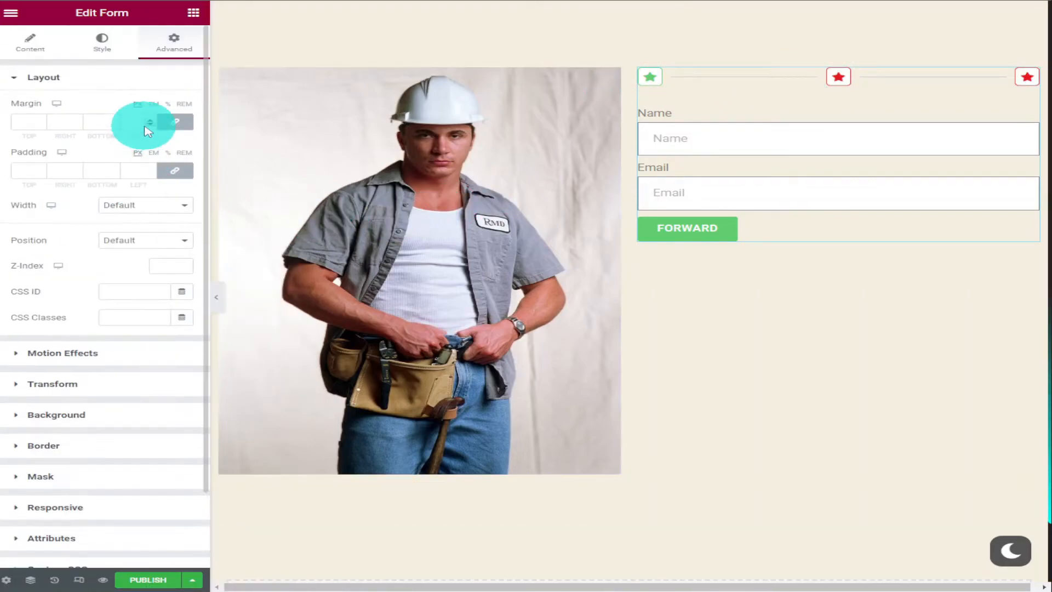
Add a new two-column section below the worker photo and form
{"action": "left_click", "coordinate": [193, 12]}
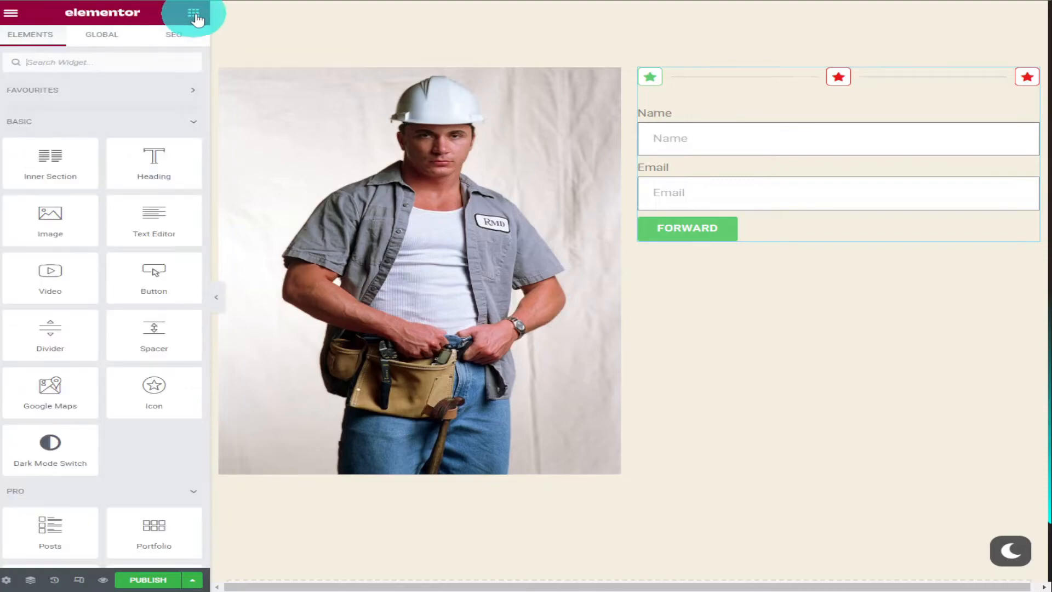
{"action": "scroll", "coordinate": [954, 162], "scroll_direction": "down", "scroll_amount": 3}
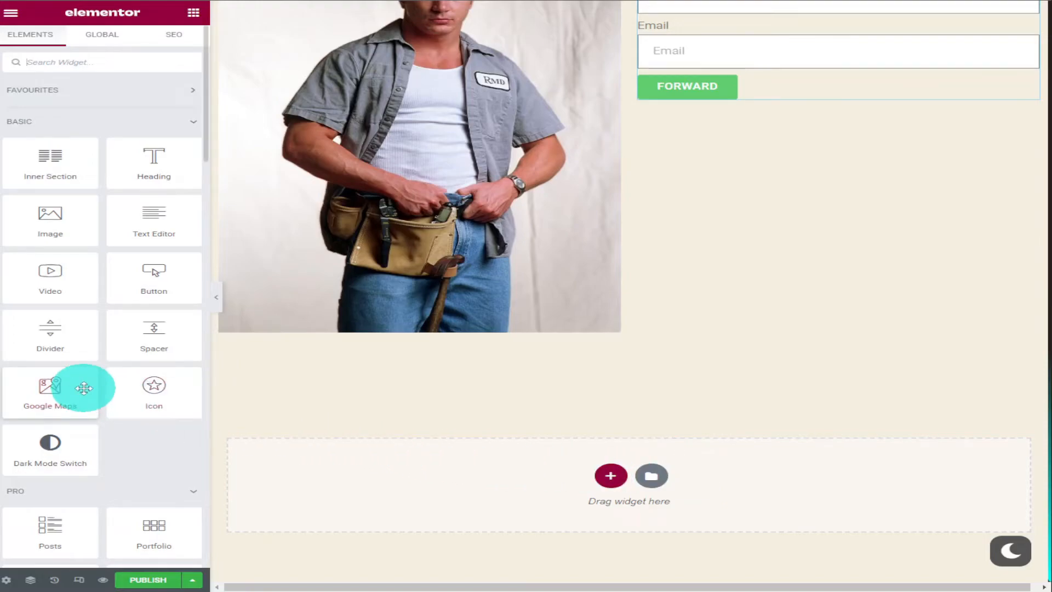
{"action": "left_click", "coordinate": [604, 476]}
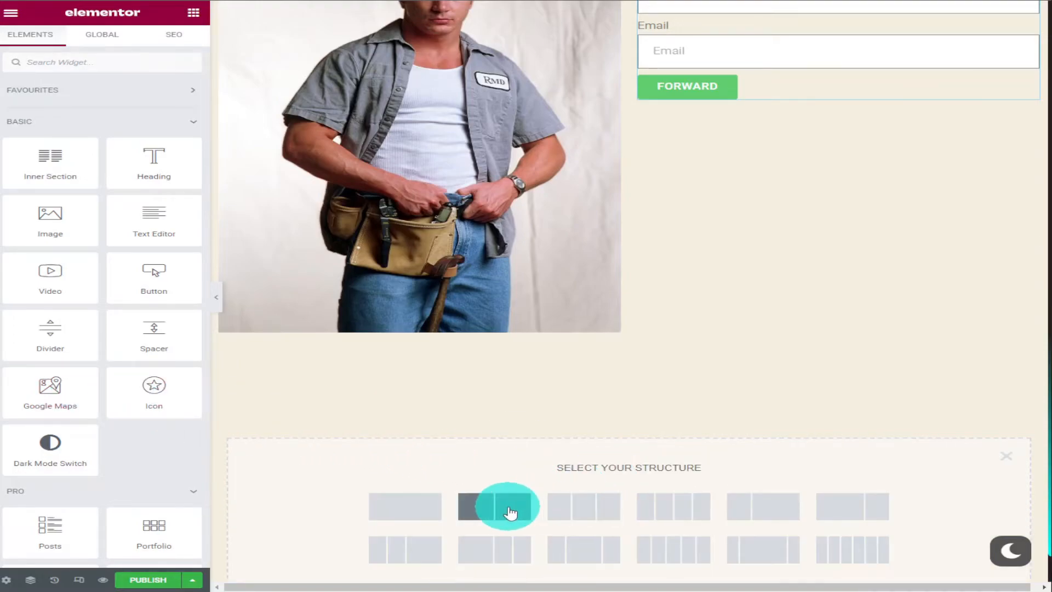
{"action": "left_click", "coordinate": [510, 513]}
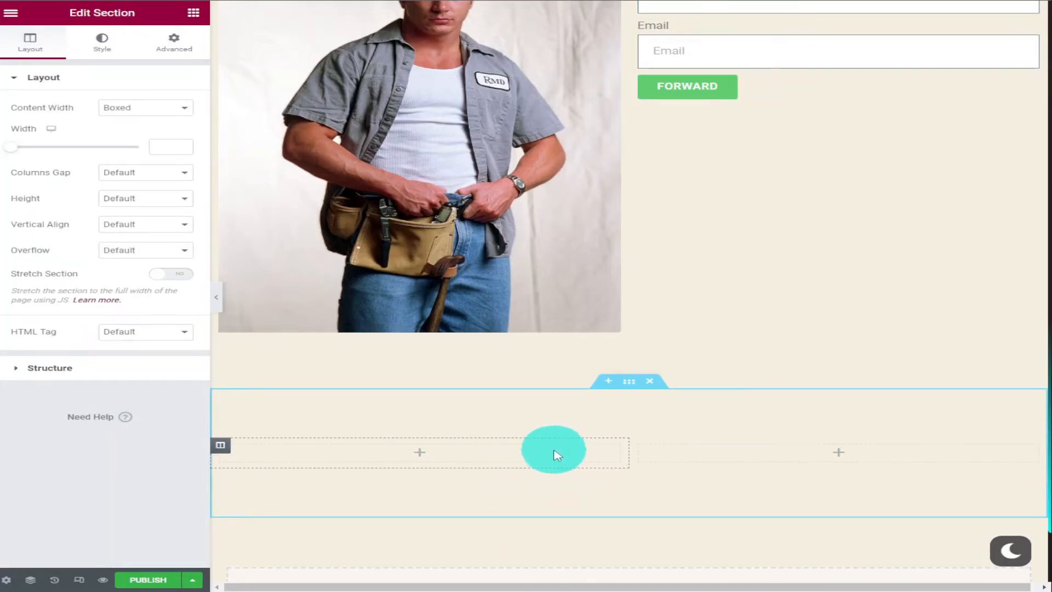
Add a heading reading "Visit Us" to the left column of the new section
{"action": "left_click", "coordinate": [191, 18]}
{"action": "left_click_drag", "start_coordinate": [153, 165], "coordinate": [326, 447]}
{"action": "left_click", "coordinate": [129, 136]}
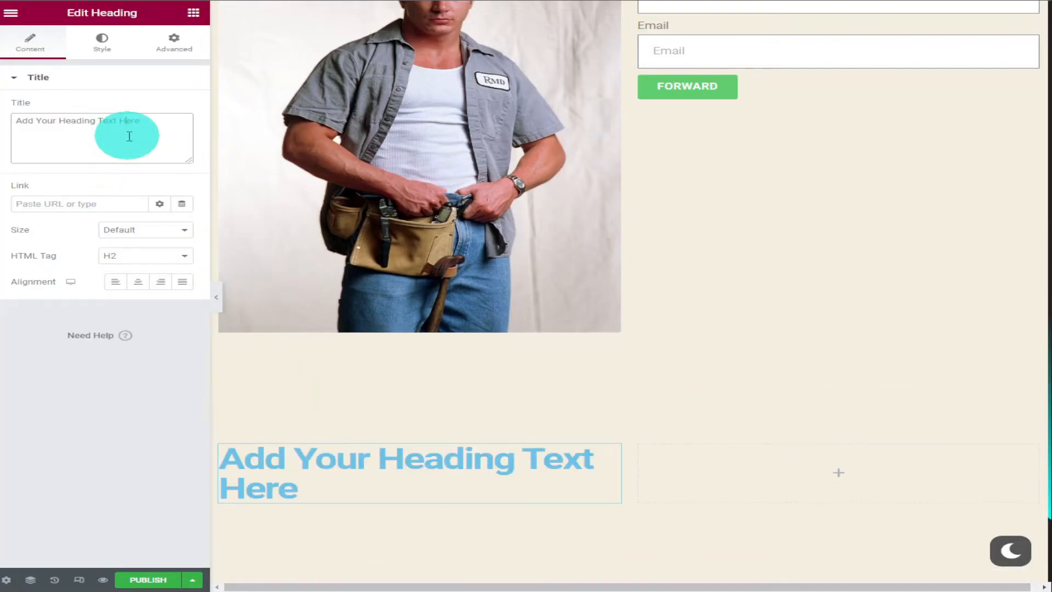
{"action": "type", "text": "Visit Us"}
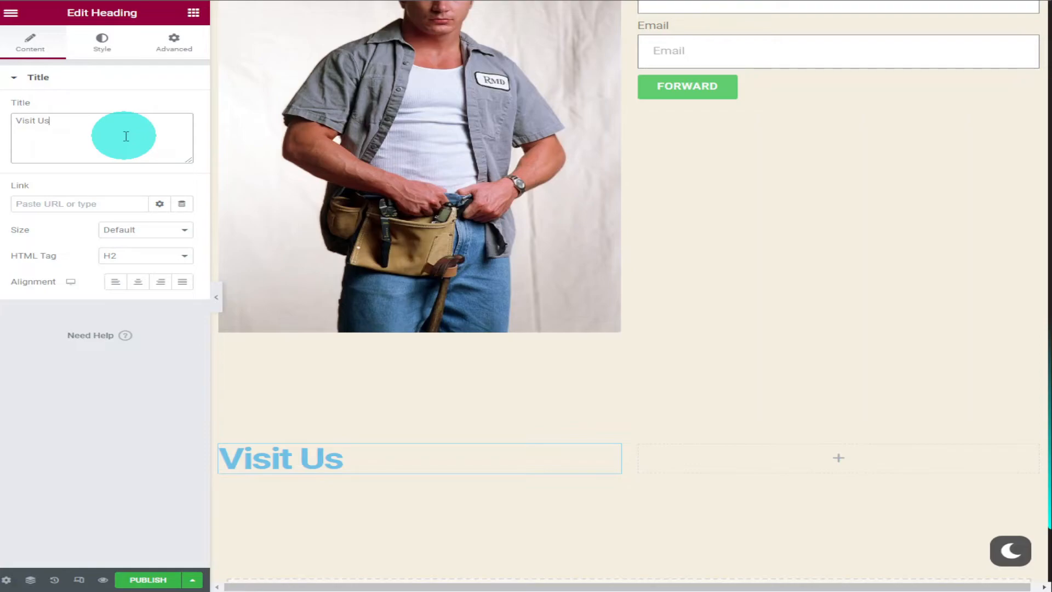
Insert an Icon List widget directly under the Visit Us heading
{"action": "left_click", "coordinate": [194, 15]}
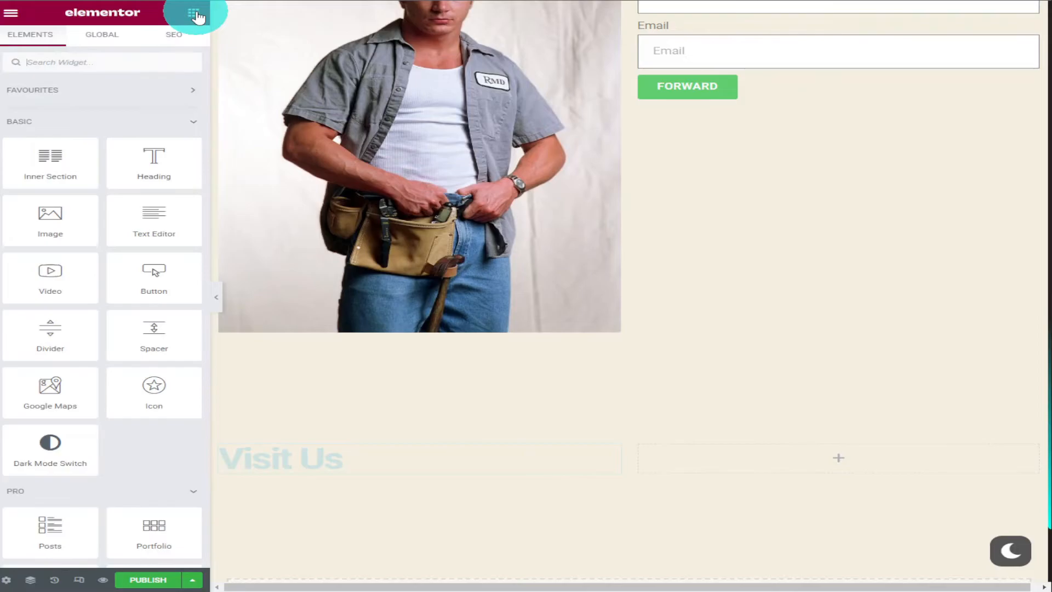
{"action": "scroll", "coordinate": [179, 75], "scroll_direction": "down", "scroll_amount": 5}
{"action": "scroll", "coordinate": [176, 77], "scroll_direction": "down", "scroll_amount": 5}
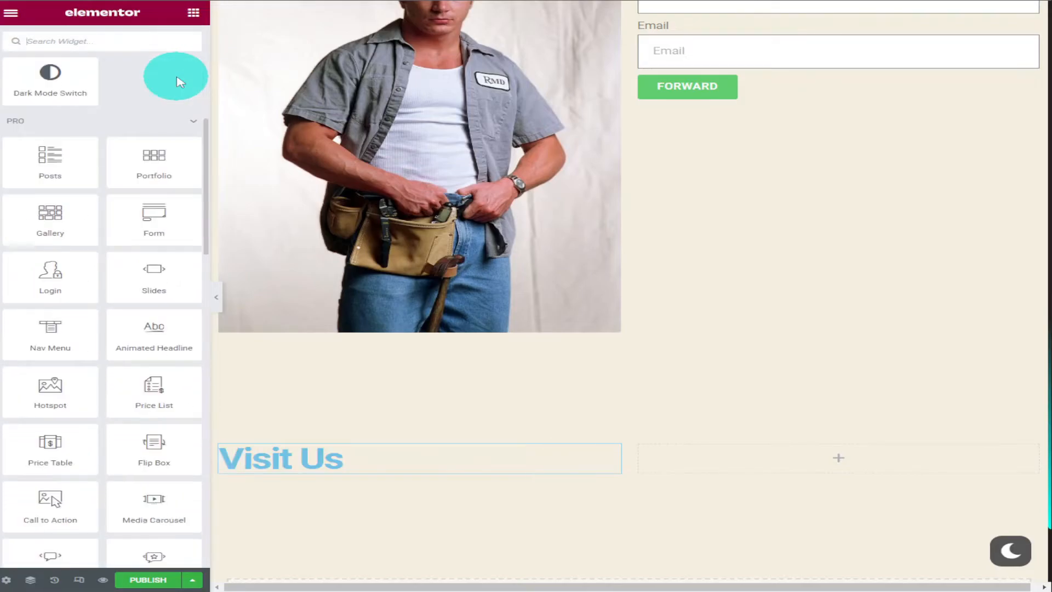
{"action": "scroll", "coordinate": [176, 77], "scroll_direction": "down", "scroll_amount": 1}
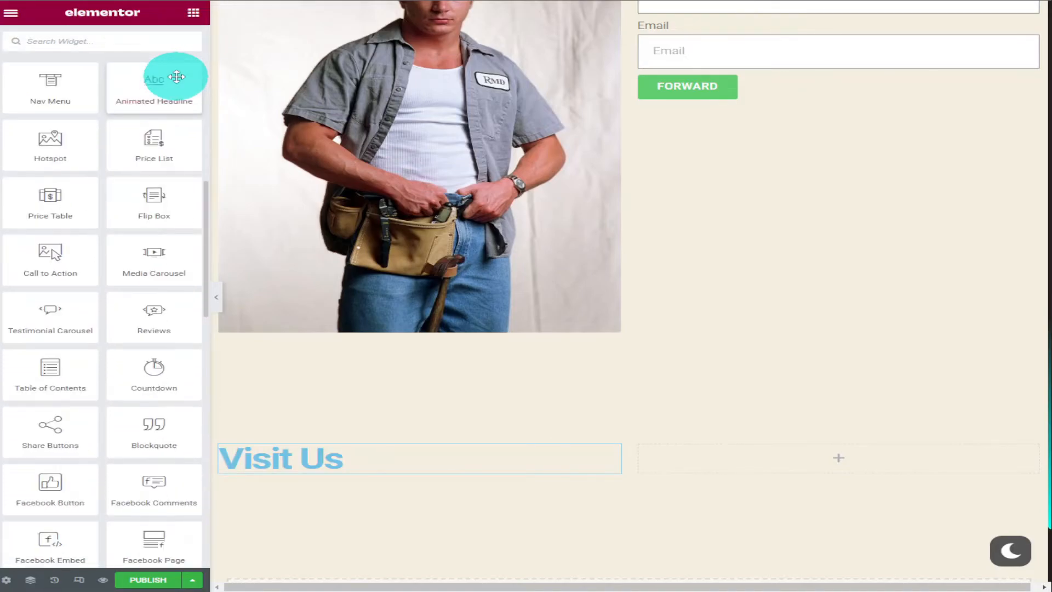
{"action": "scroll", "coordinate": [176, 77], "scroll_direction": "down", "scroll_amount": 4}
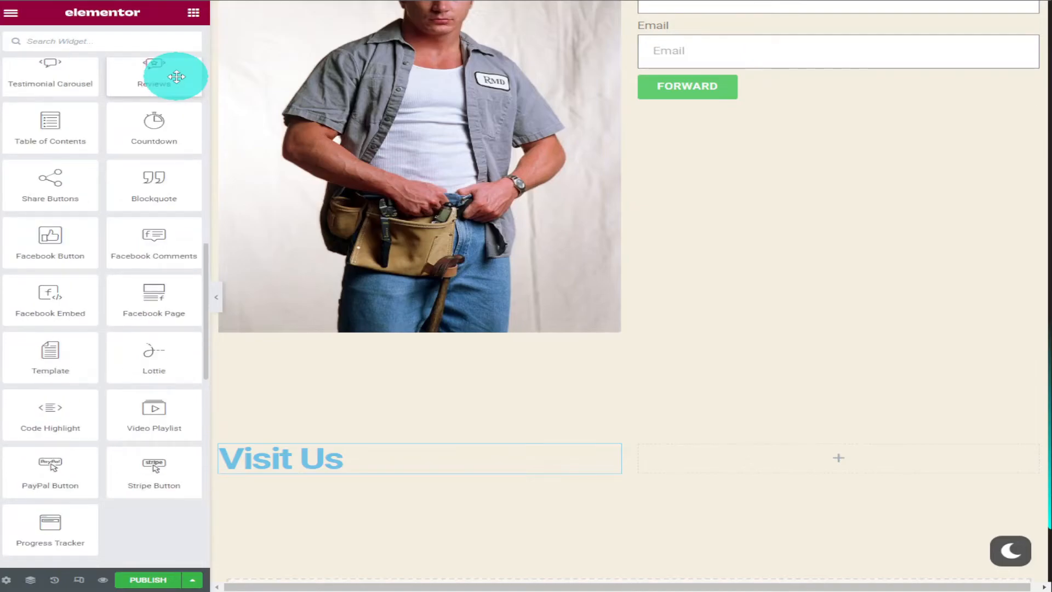
{"action": "scroll", "coordinate": [177, 76], "scroll_direction": "down", "scroll_amount": 7}
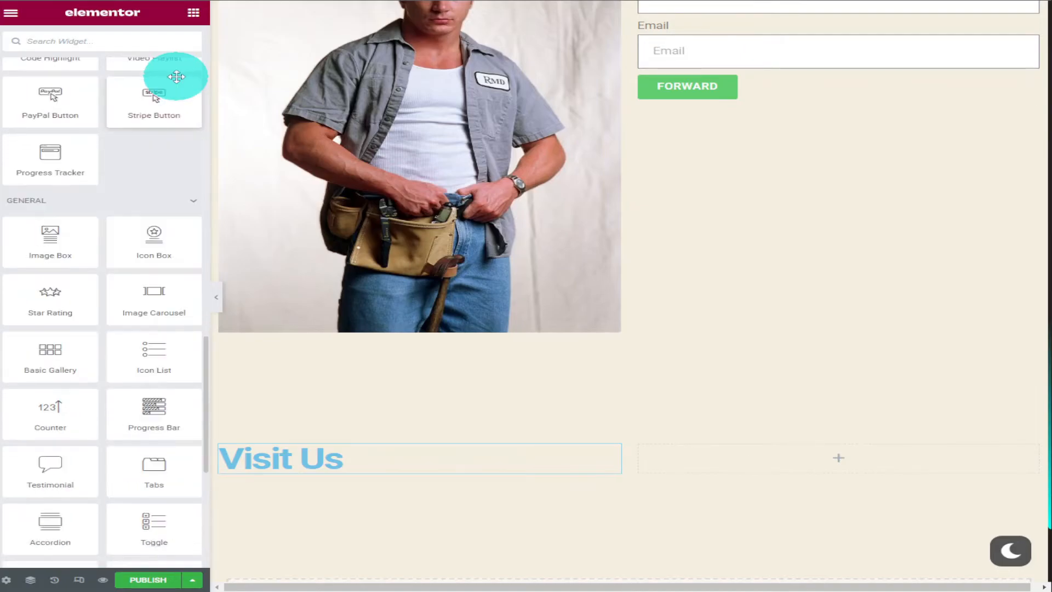
{"action": "left_click_drag", "start_coordinate": [143, 285], "coordinate": [309, 463]}
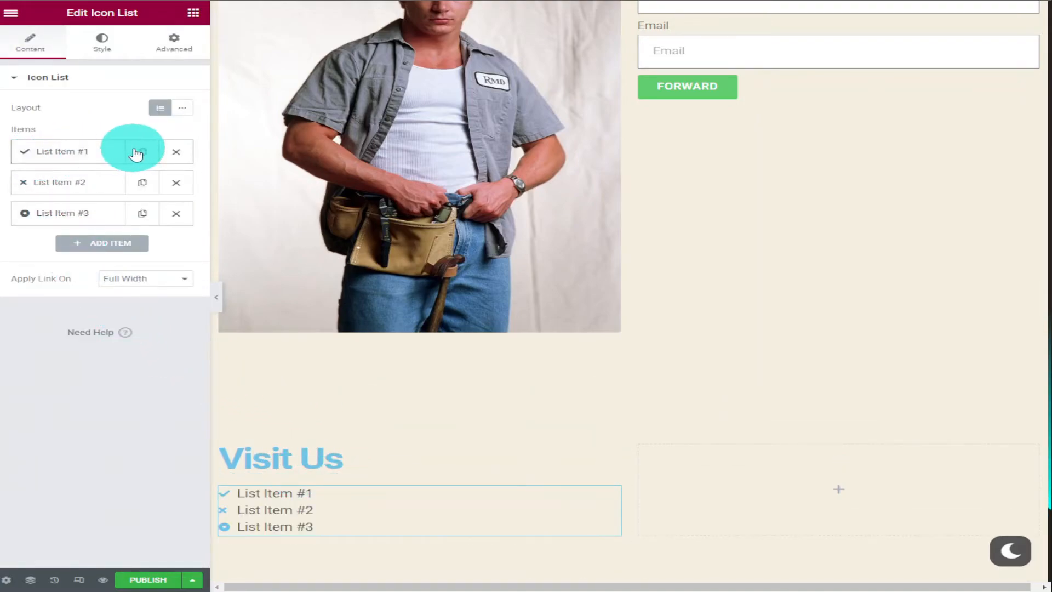
Change the first list item's icon to a right-pointing chevron from the icon library
{"action": "left_click", "coordinate": [51, 159]}
{"action": "mouse_move", "coordinate": [114, 256]}
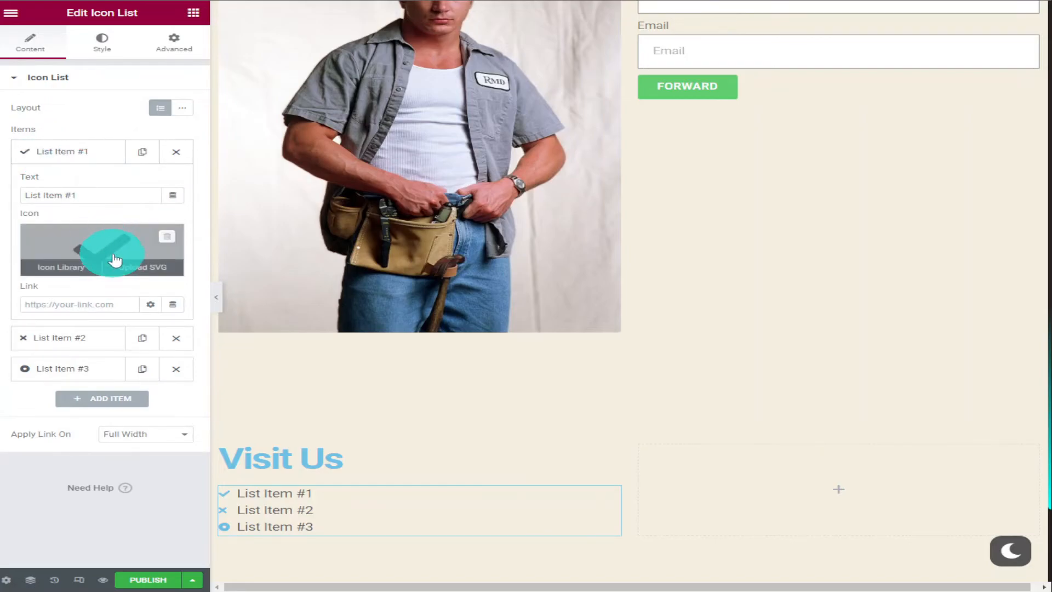
{"action": "left_click", "coordinate": [76, 271]}
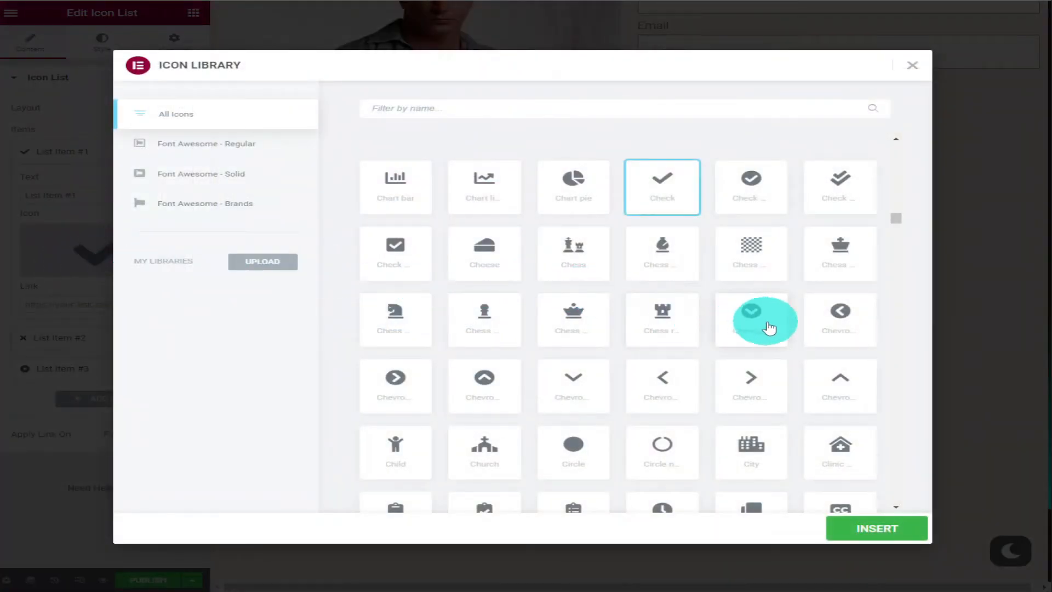
{"action": "left_click", "coordinate": [738, 388]}
{"action": "left_click", "coordinate": [841, 523]}
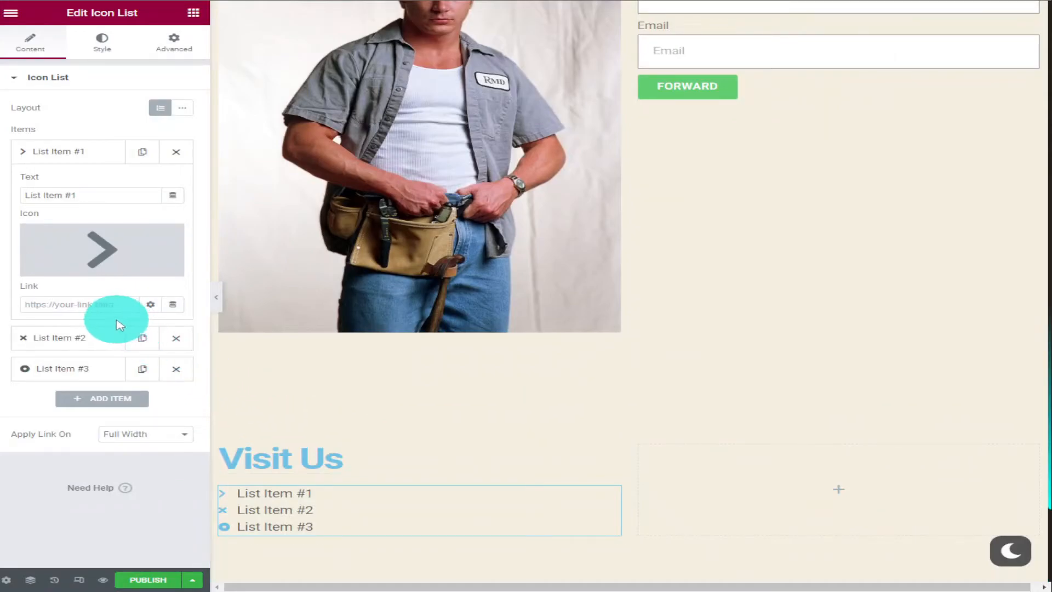
Change the second list item's icon to the right-pointing chevron
{"action": "left_click", "coordinate": [82, 338]}
{"action": "left_click", "coordinate": [82, 296]}
{"action": "scroll", "coordinate": [562, 364], "scroll_direction": "down", "scroll_amount": 10}
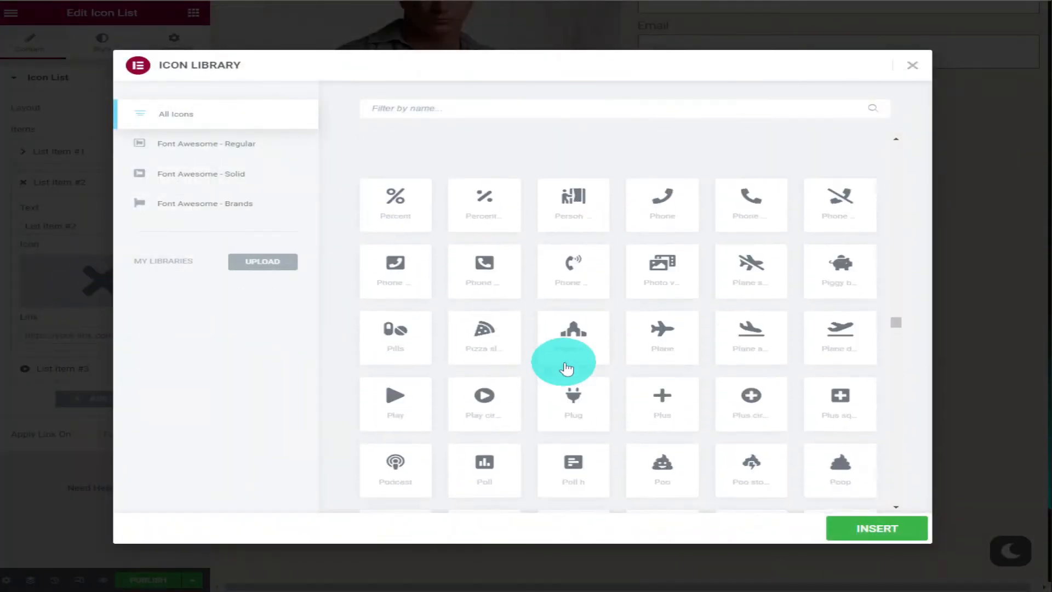
{"action": "scroll", "coordinate": [564, 362], "scroll_direction": "up", "scroll_amount": 15}
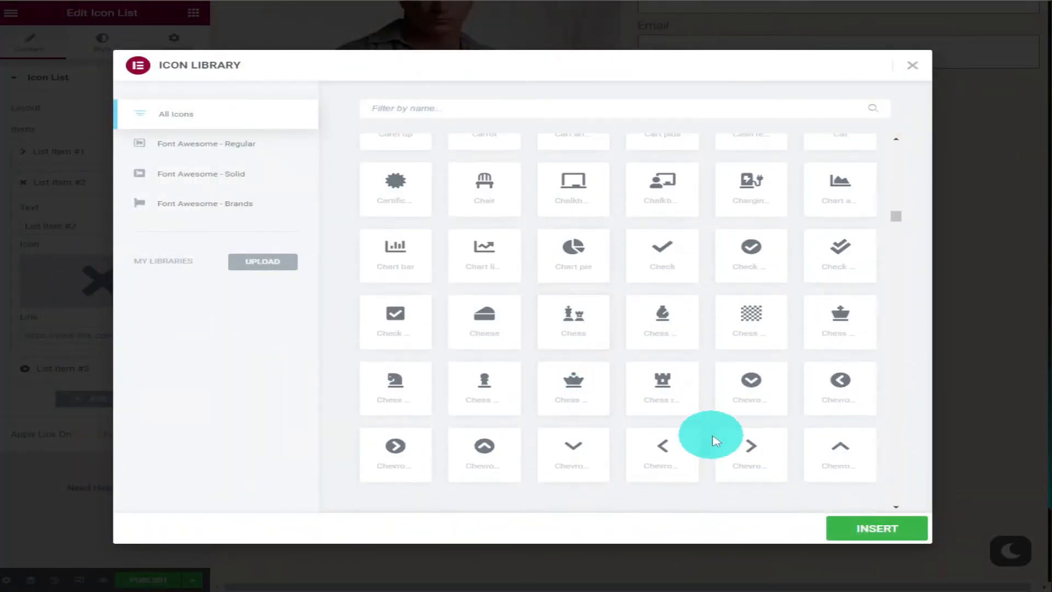
{"action": "left_click", "coordinate": [751, 438]}
{"action": "left_click", "coordinate": [829, 523]}
Filter the icon library by "ch" and give the third list item the right-pointing chevron icon
{"action": "left_click", "coordinate": [69, 369]}
{"action": "left_click", "coordinate": [132, 304]}
{"action": "left_click", "coordinate": [465, 107]}
{"action": "type", "text": "ch"}
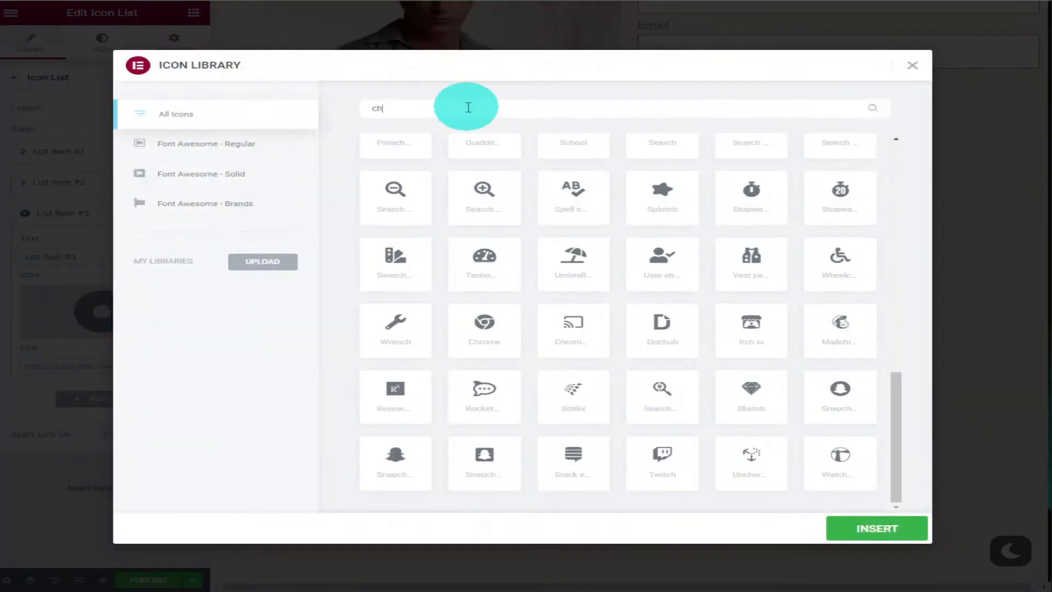
{"action": "left_click", "coordinate": [396, 235]}
{"action": "left_click", "coordinate": [872, 527]}
Rename the third list item "Telephone:" and the second "Address:", and delete the first item
{"action": "scroll", "coordinate": [313, 383], "scroll_direction": "down", "scroll_amount": 1}
{"action": "left_click_drag", "start_coordinate": [87, 257], "coordinate": [17, 261]}
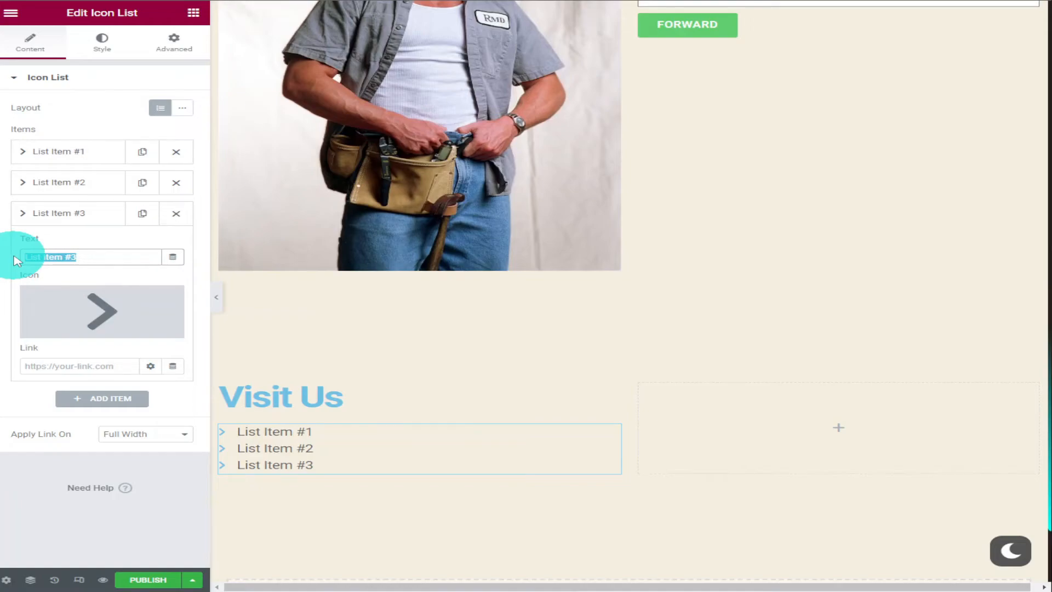
{"action": "type", "text": "Telephone:"}
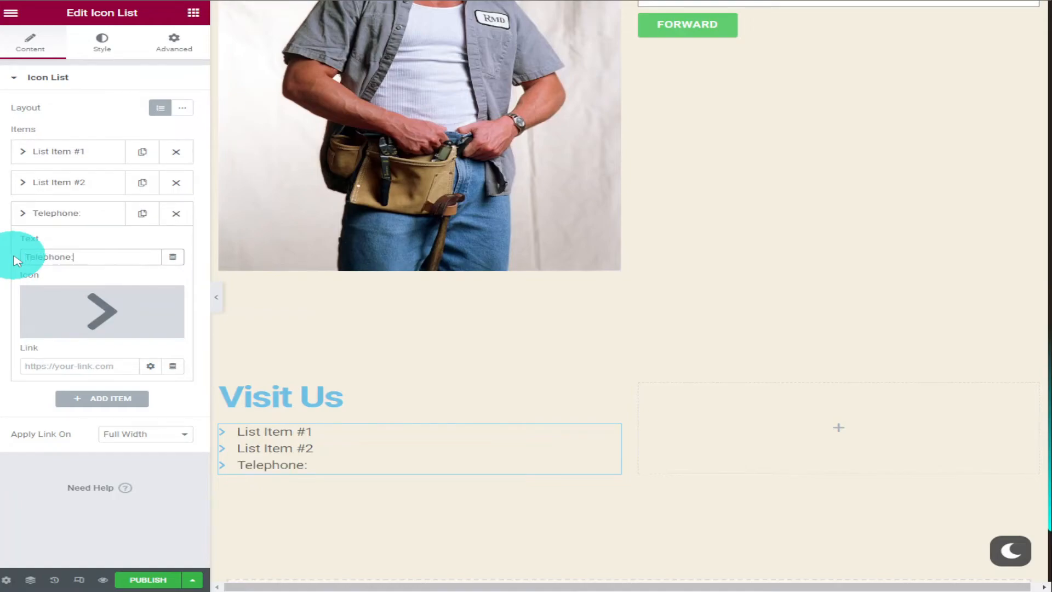
{"action": "left_click", "coordinate": [71, 183]}
{"action": "triple_click", "coordinate": [101, 225]}
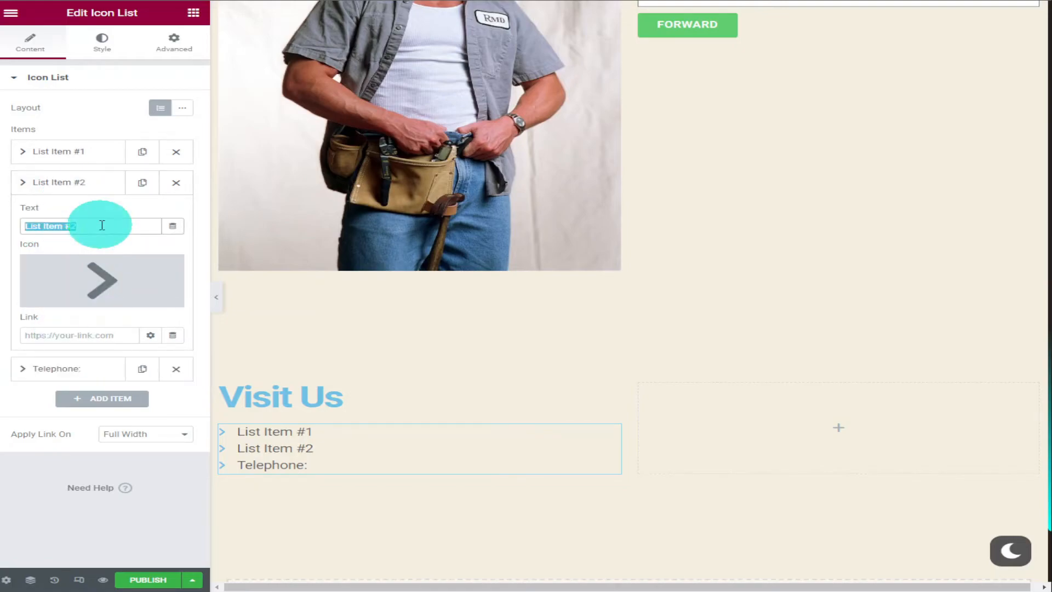
{"action": "type", "text": "Address"}
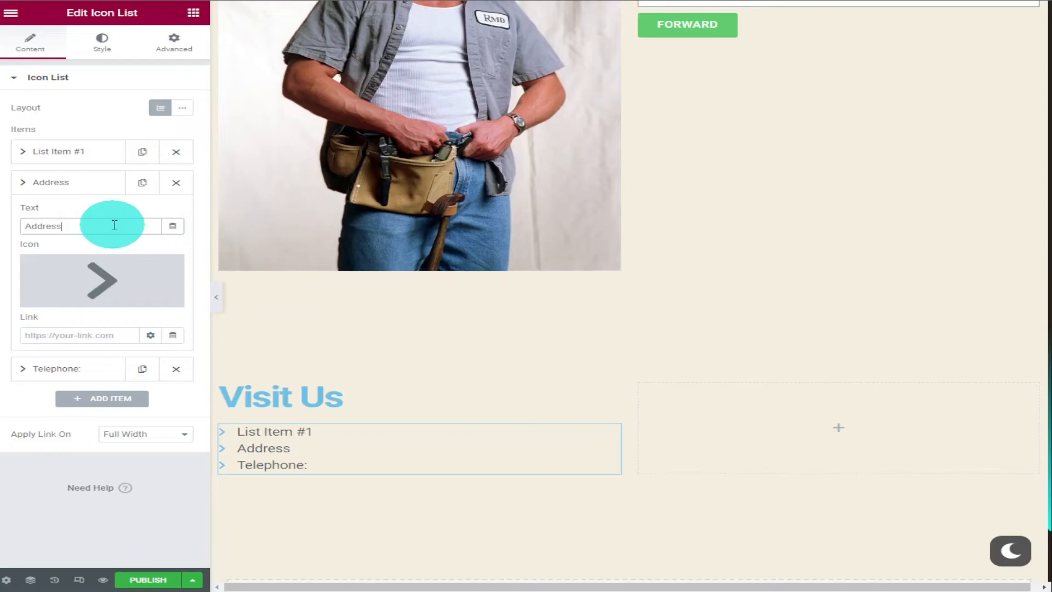
{"action": "left_click", "coordinate": [176, 152]}
Change the text colour of the Visit Us heading to black
{"action": "left_click", "coordinate": [351, 404]}
{"action": "left_click", "coordinate": [105, 52]}
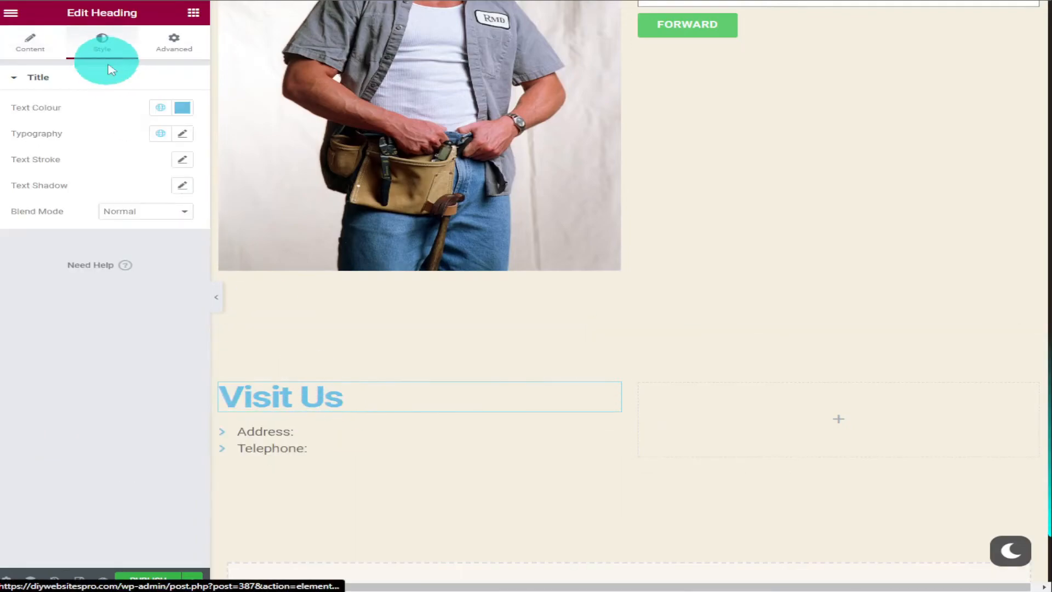
{"action": "left_click", "coordinate": [182, 108]}
{"action": "left_click_drag", "start_coordinate": [147, 249], "coordinate": [92, 271]}
Set the address list item's text to "Address: england the world"
{"action": "left_click", "coordinate": [383, 442]}
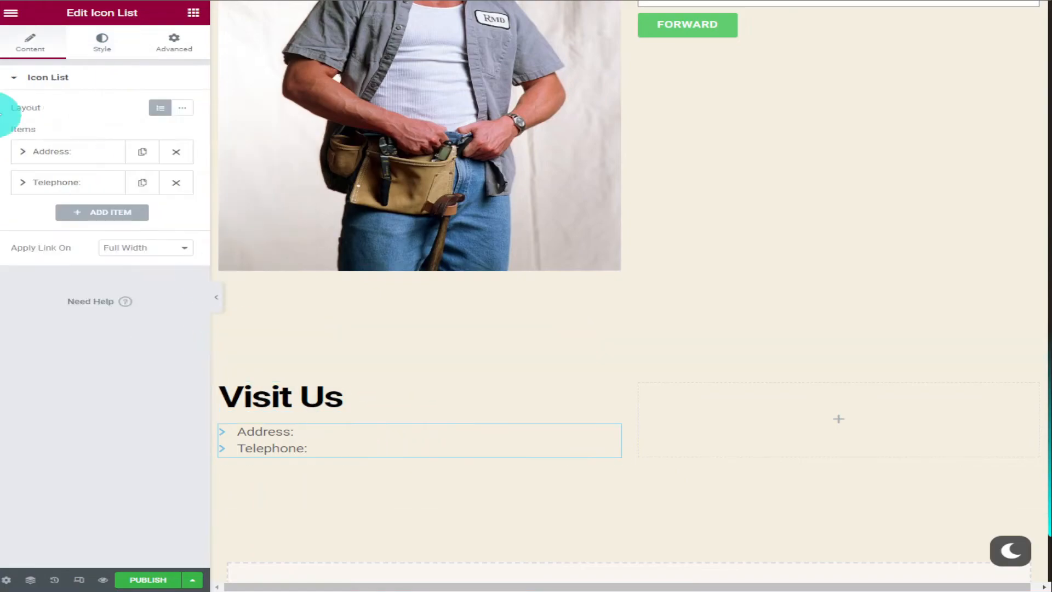
{"action": "left_click", "coordinate": [52, 152]}
{"action": "left_click", "coordinate": [102, 198]}
{"action": "type", "text": "456"}
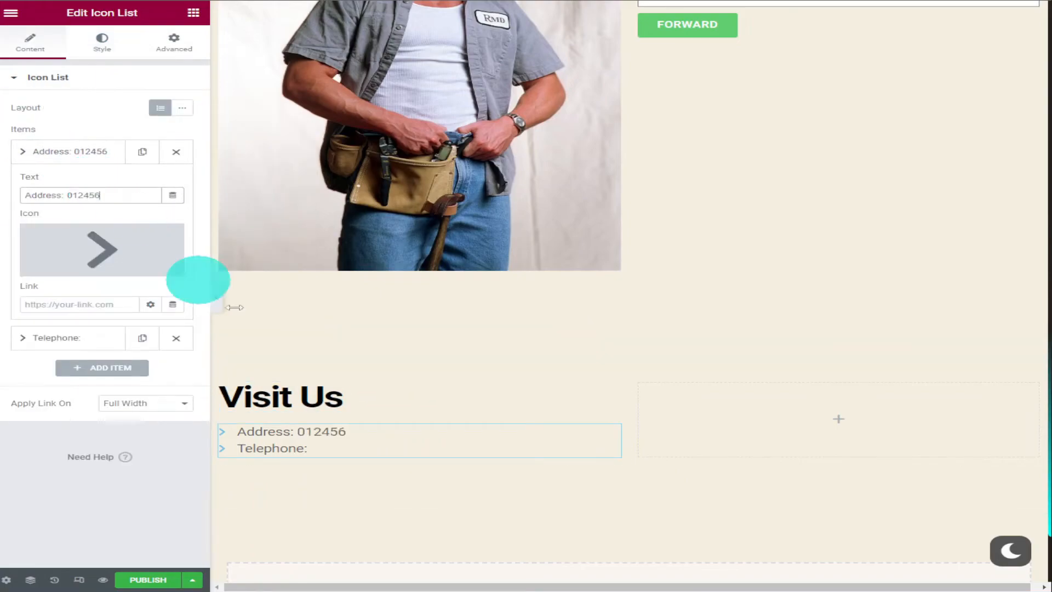
{"action": "key", "text": "BackSpace"}
{"action": "key", "text": "BackSpace"}
{"action": "key", "text": "BackSpace"}
{"action": "key", "text": "BackSpace"}
{"action": "key", "text": "BackSpace"}
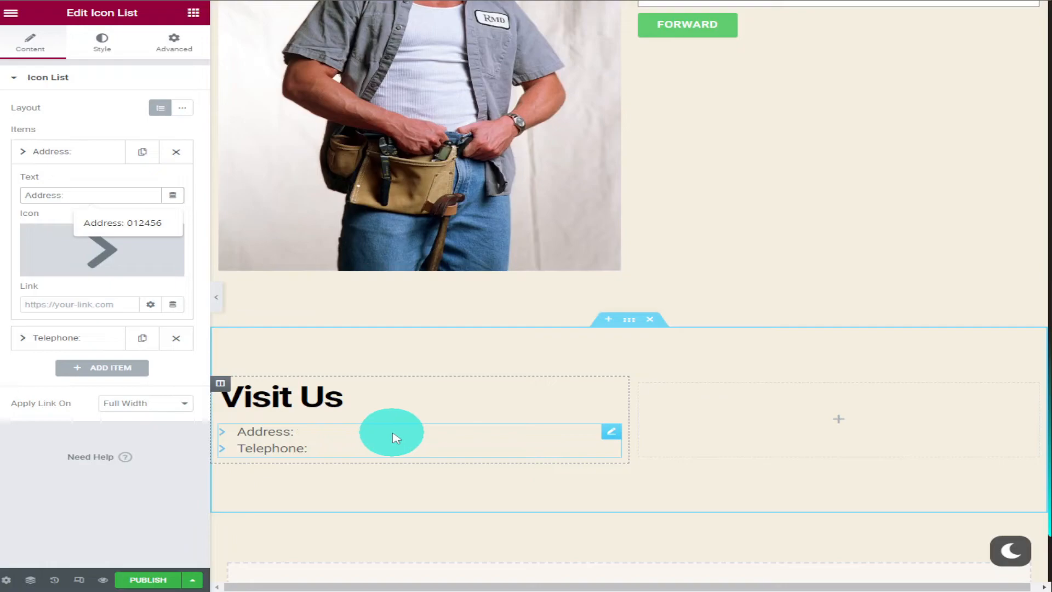
{"action": "type", "text": "england the world"}
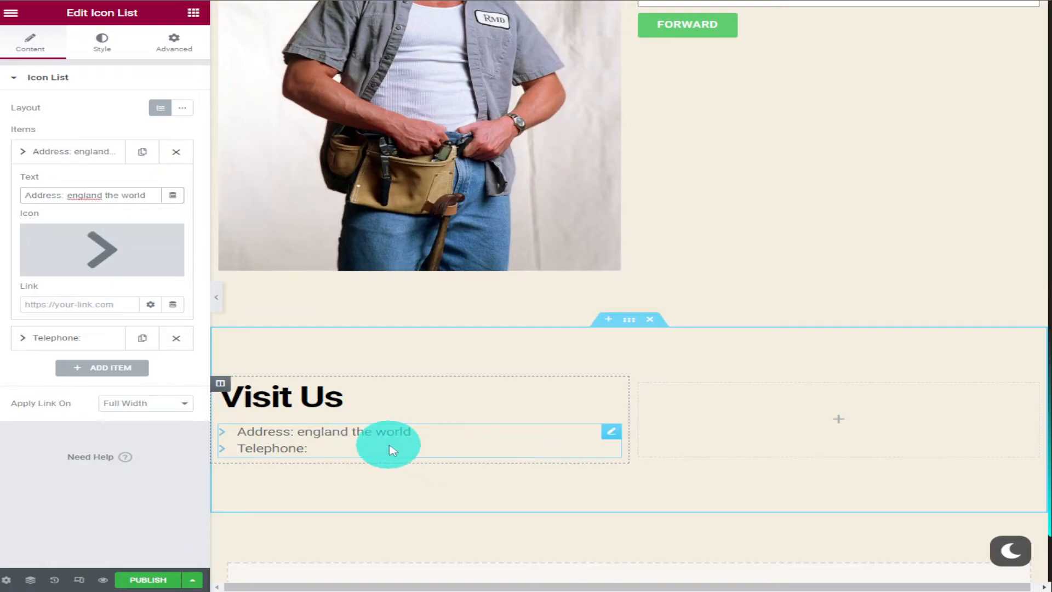
Find the Google Maps widget and place it in the empty column beside the Visit Us details
{"action": "left_click", "coordinate": [828, 428]}
{"action": "scroll", "coordinate": [141, 350], "scroll_direction": "down", "scroll_amount": 15}
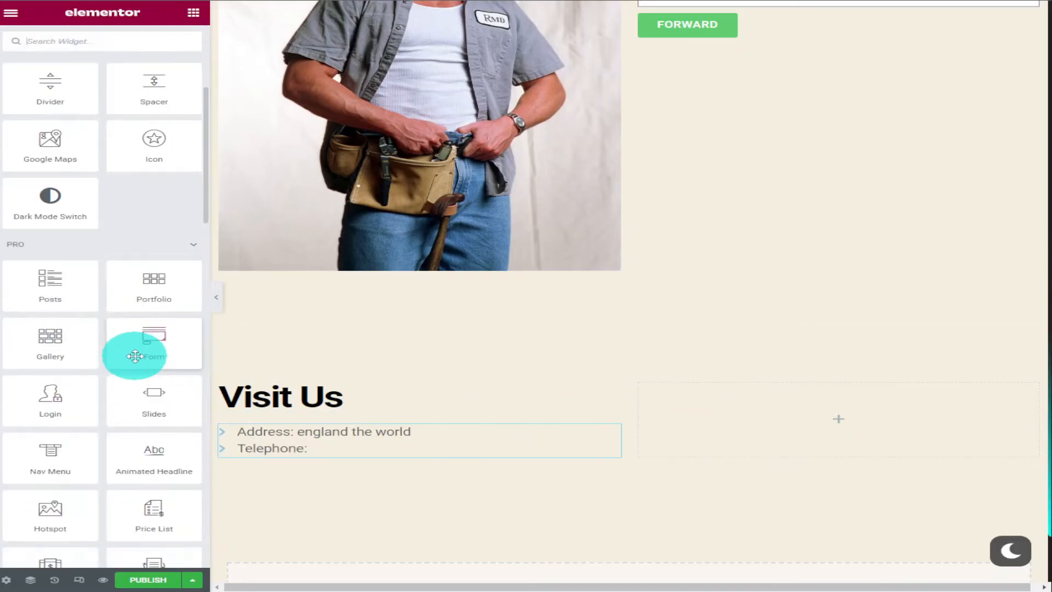
{"action": "scroll", "coordinate": [139, 357], "scroll_direction": "down", "scroll_amount": 5}
{"action": "scroll", "coordinate": [141, 358], "scroll_direction": "up", "scroll_amount": 15}
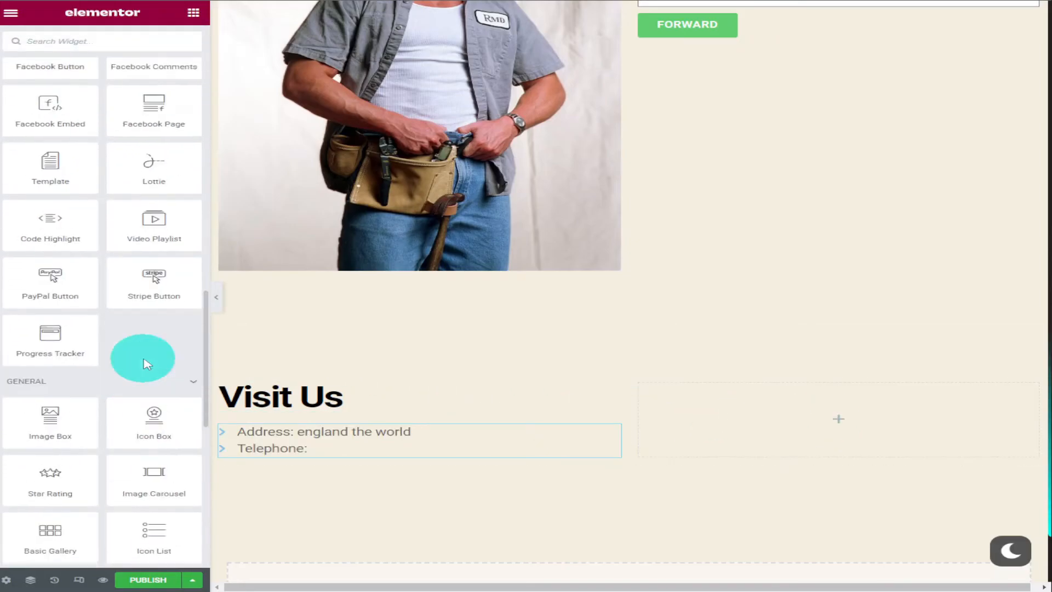
{"action": "scroll", "coordinate": [143, 358], "scroll_direction": "up", "scroll_amount": 2}
{"action": "scroll", "coordinate": [145, 357], "scroll_direction": "down", "scroll_amount": 10}
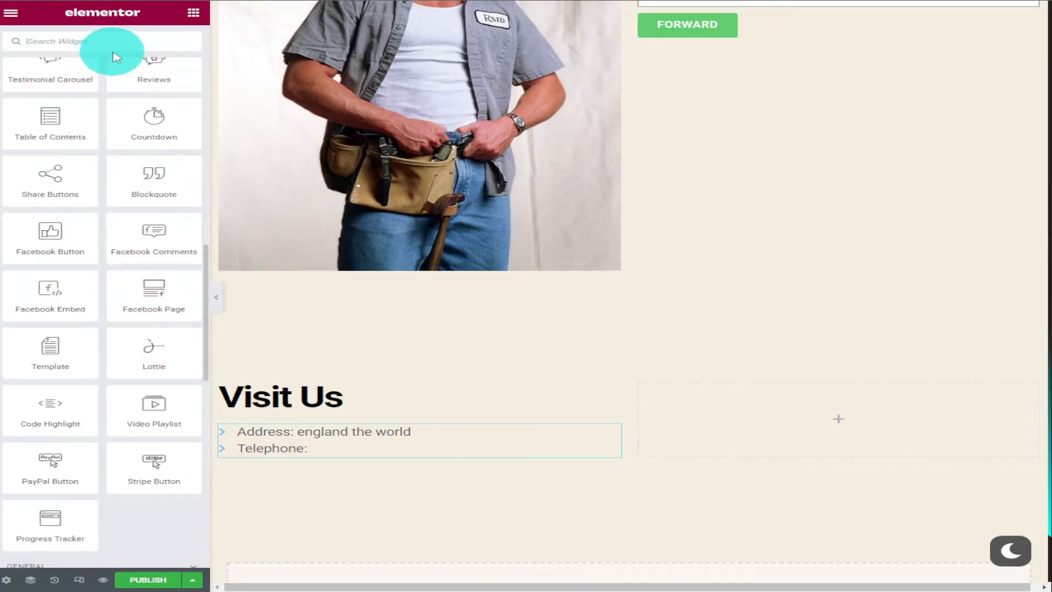
{"action": "type", "text": "go"}
{"action": "left_click_drag", "start_coordinate": [58, 120], "coordinate": [737, 428]}
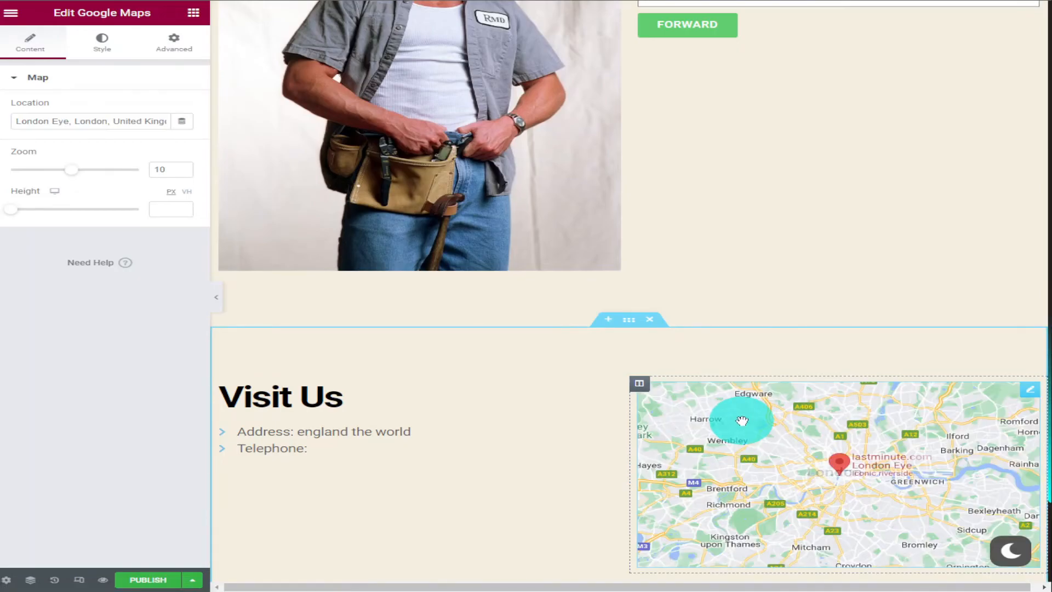
Set the map's zoom to 13 and its height to 492 px
{"action": "scroll", "coordinate": [740, 421], "scroll_direction": "down", "scroll_amount": 2}
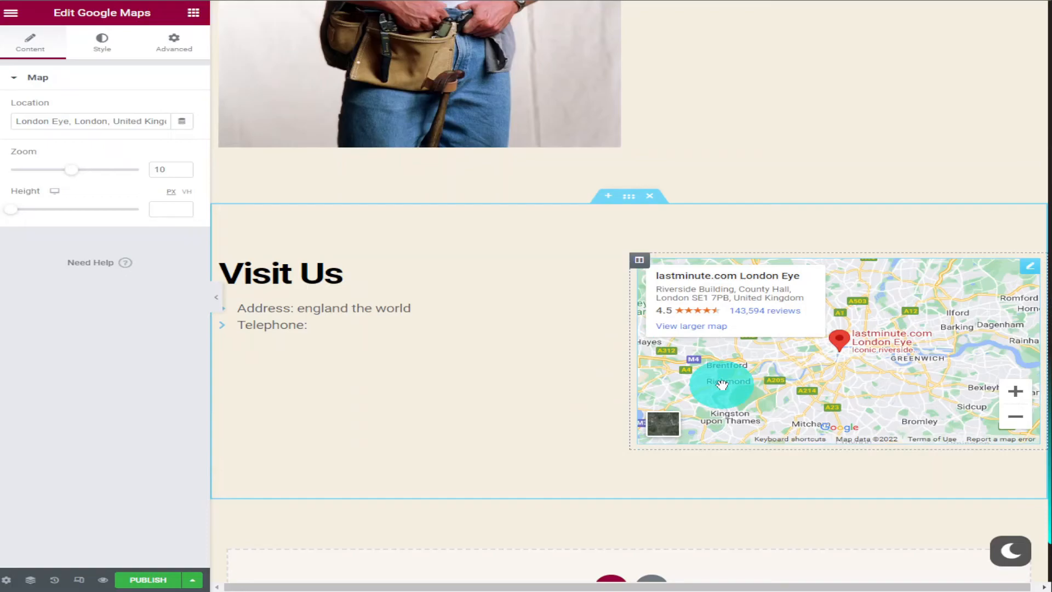
{"action": "left_click", "coordinate": [76, 130]}
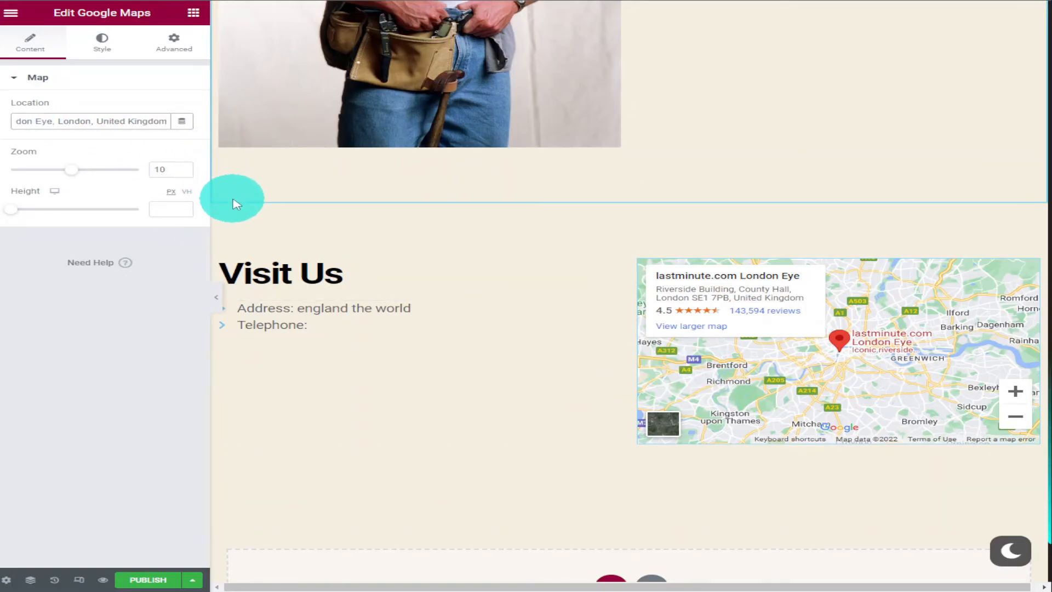
{"action": "left_click_drag", "start_coordinate": [84, 175], "coordinate": [94, 179]}
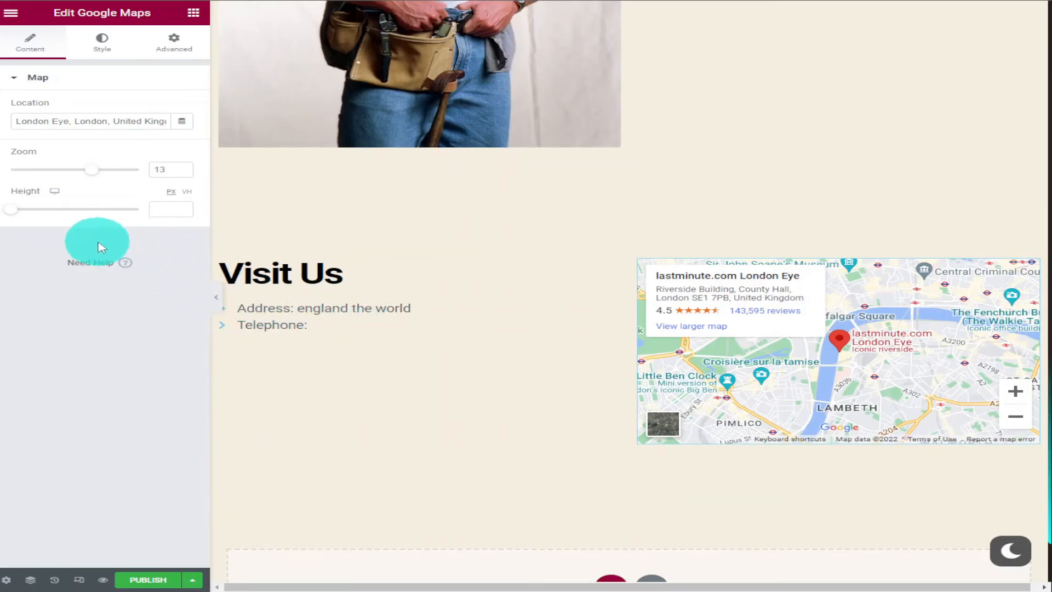
{"action": "left_click_drag", "start_coordinate": [17, 214], "coordinate": [58, 222]}
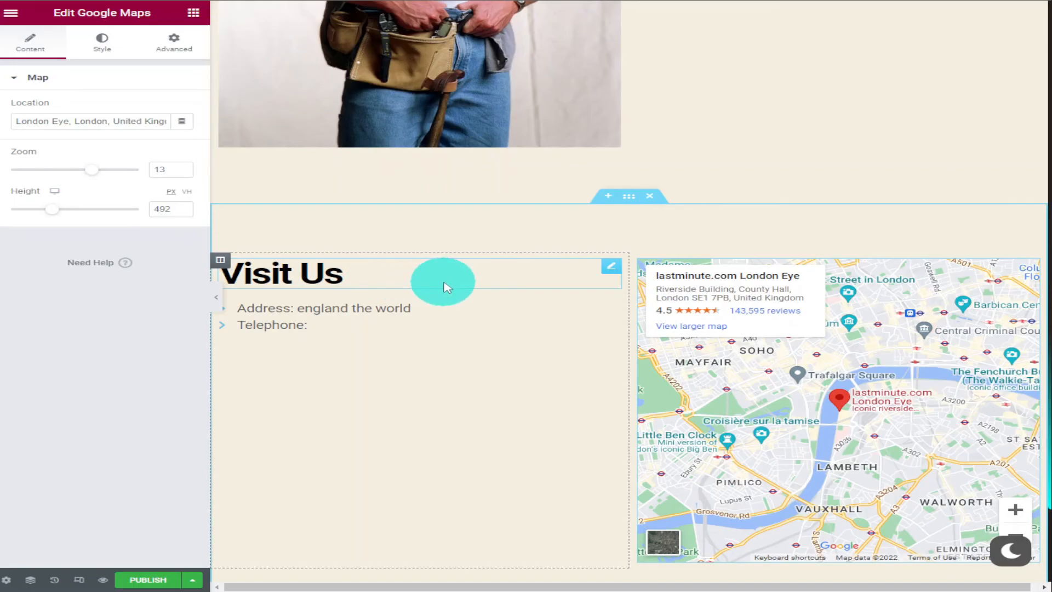
Set the Google map's location to "McDonald's, London, United Kingdom"
{"action": "scroll", "coordinate": [449, 284], "scroll_direction": "down", "scroll_amount": 3}
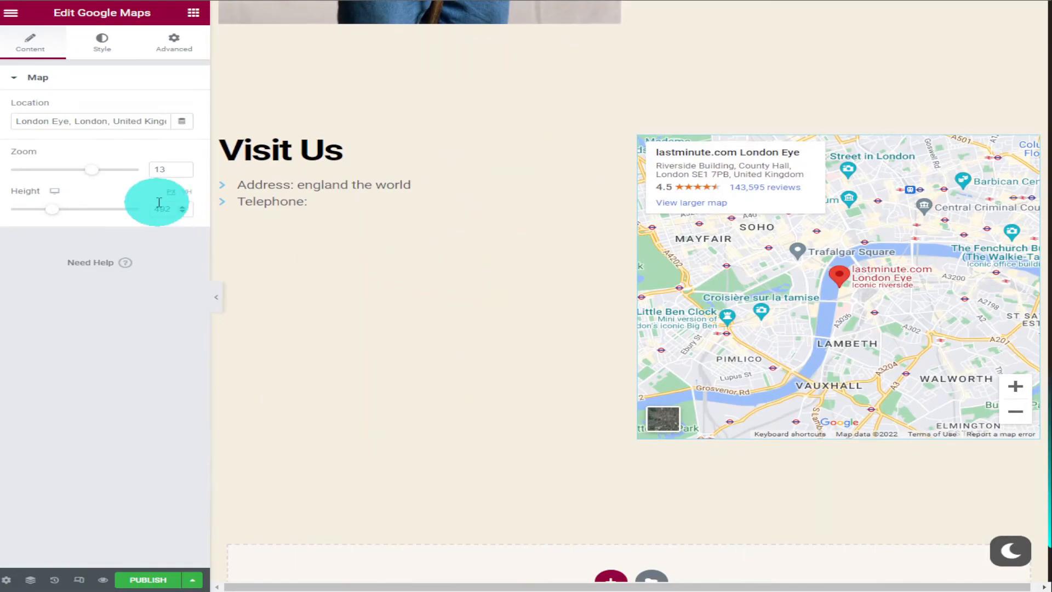
{"action": "left_click_drag", "start_coordinate": [69, 125], "coordinate": [9, 129]}
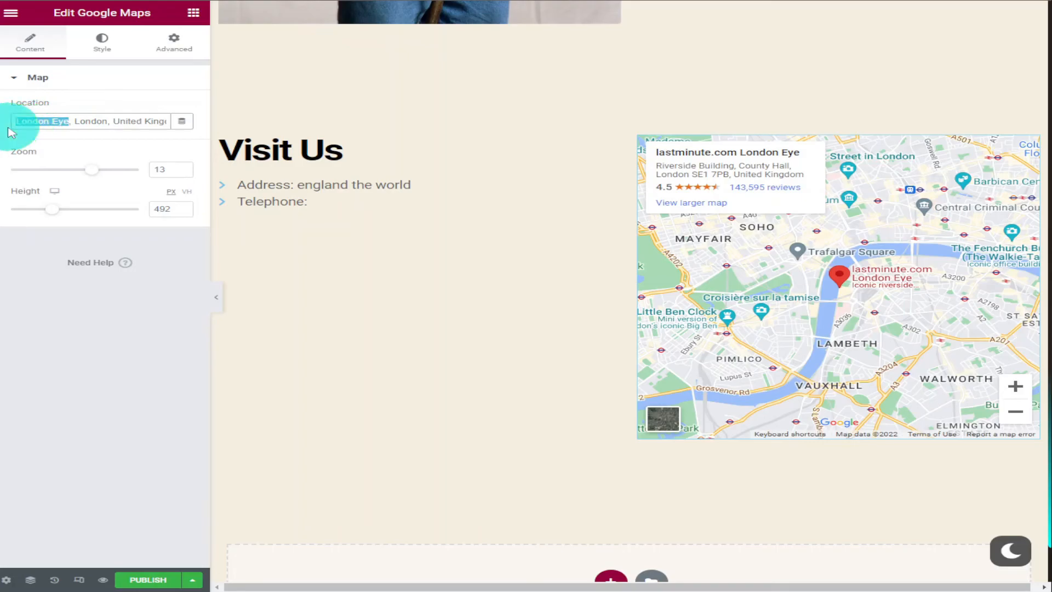
{"action": "type", "text": "M"}
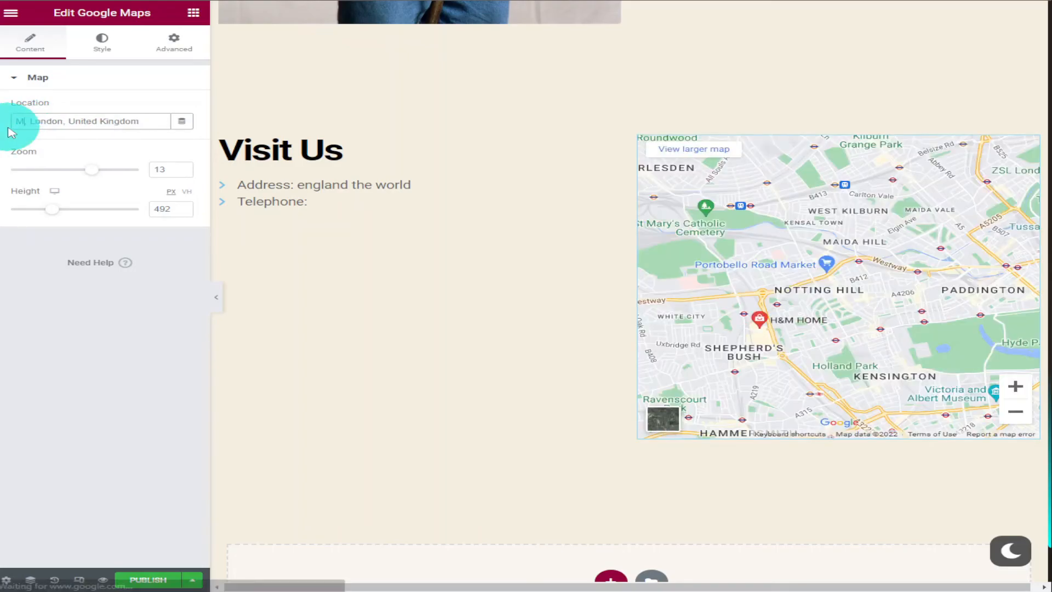
{"action": "type", "text": "c"}
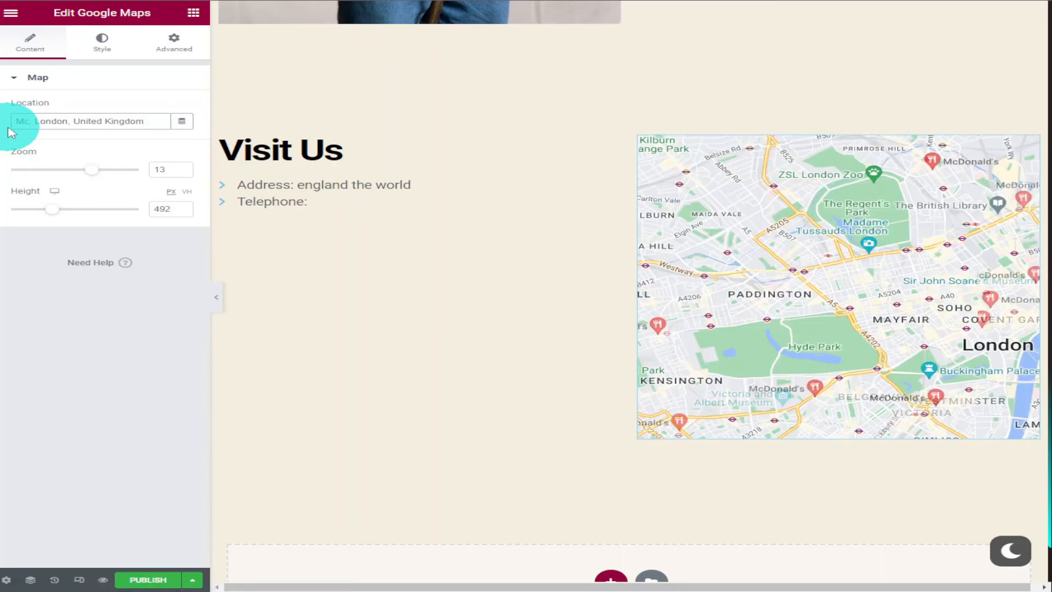
{"action": "type", "text": "Donald"}
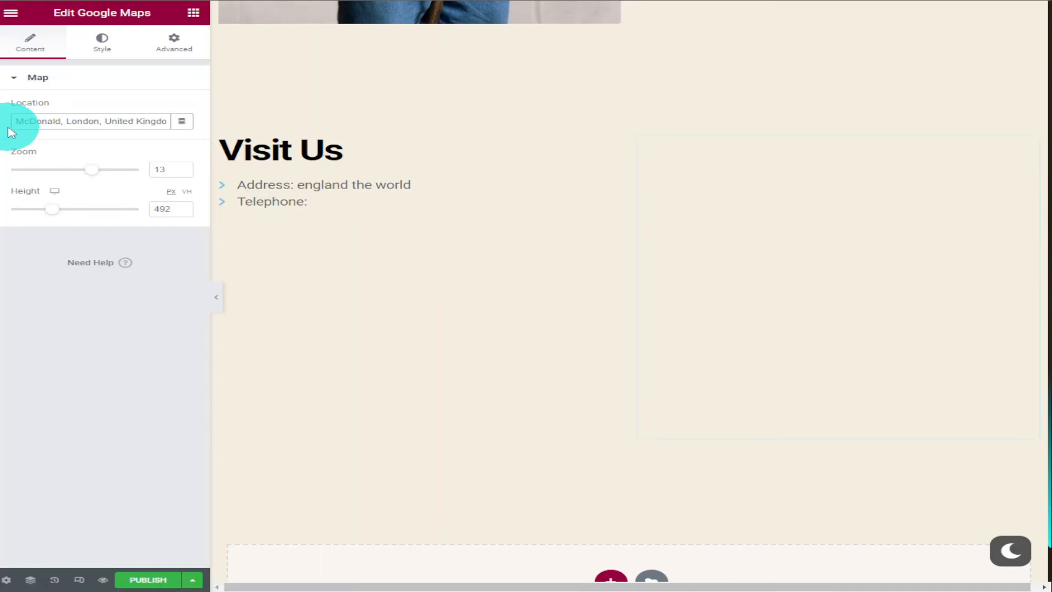
{"action": "type", "text": "'s"}
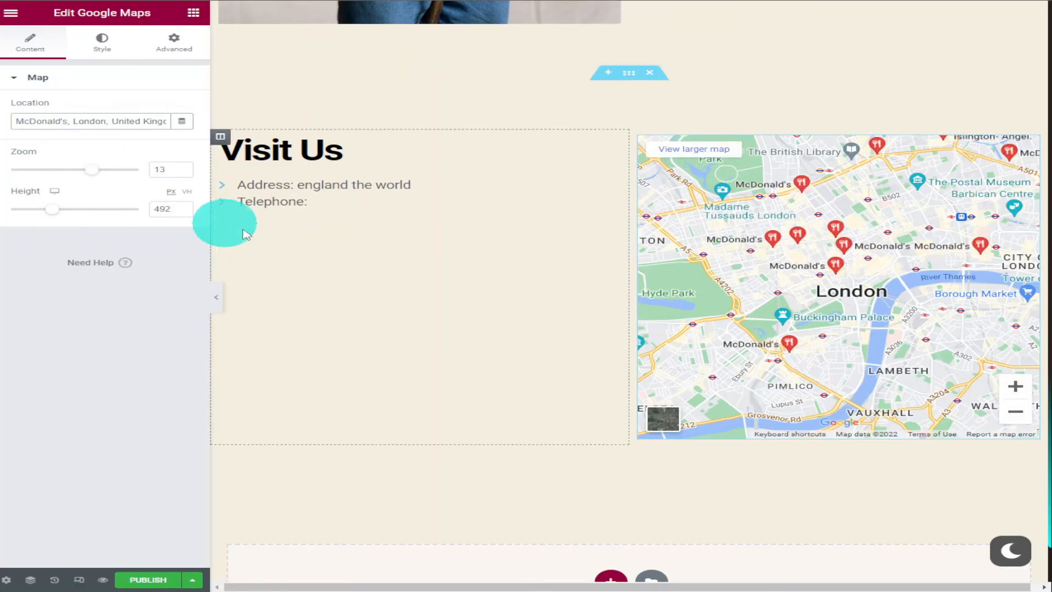
Set the map's zoom level to 11 so it covers a wider area of London
{"action": "left_click_drag", "start_coordinate": [941, 299], "coordinate": [849, 354]}
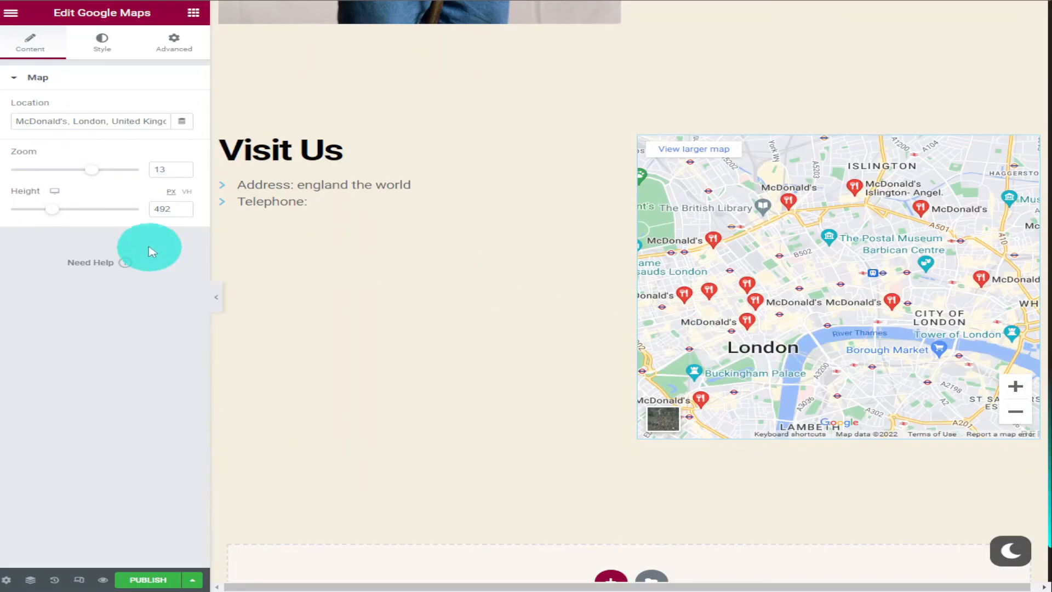
{"action": "left_click_drag", "start_coordinate": [94, 170], "coordinate": [86, 172]}
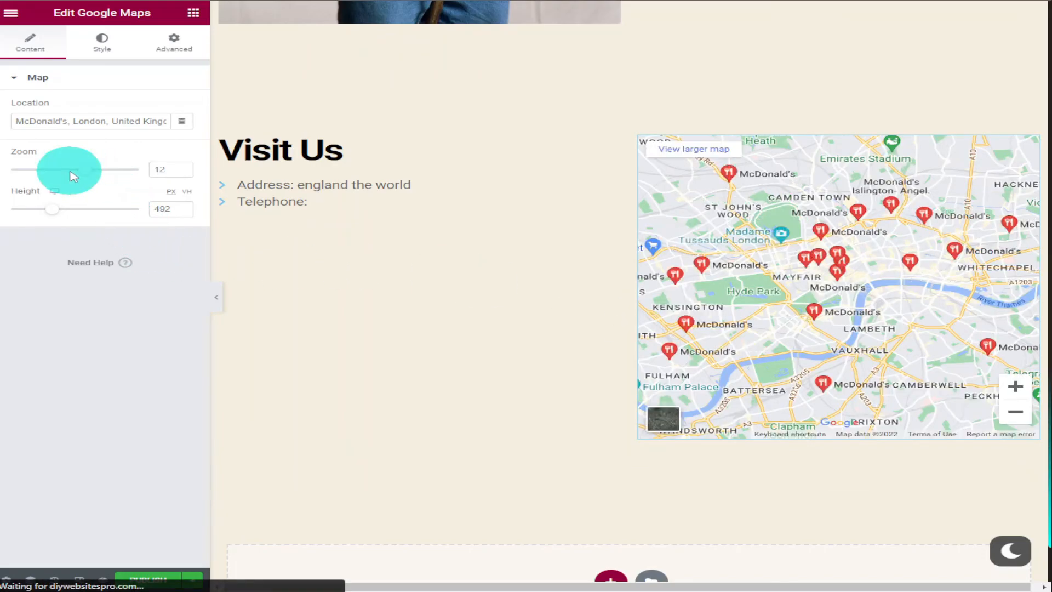
{"action": "left_click_drag", "start_coordinate": [68, 174], "coordinate": [68, 171]}
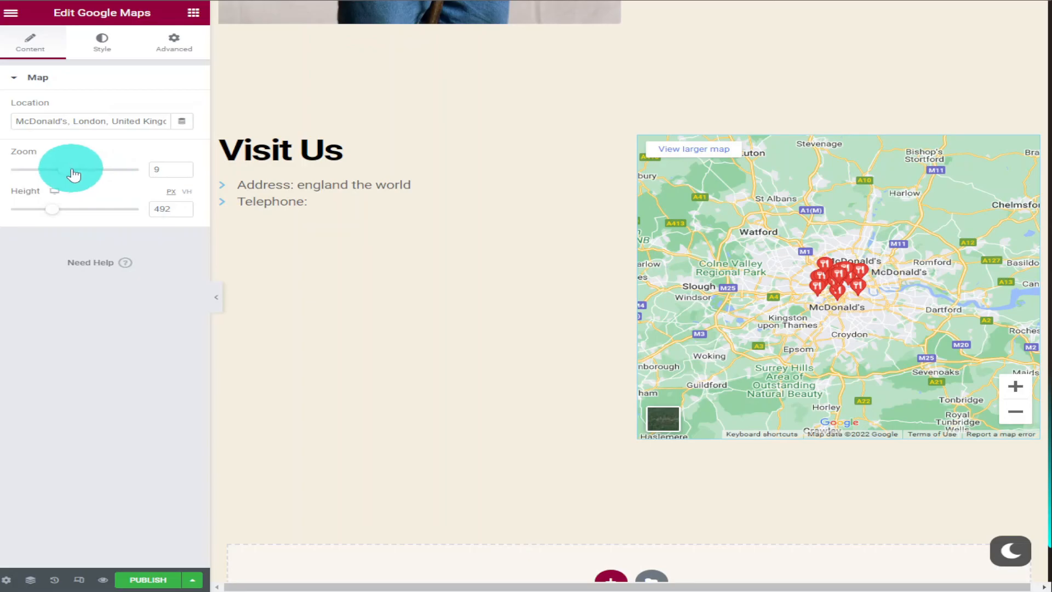
{"action": "left_click_drag", "start_coordinate": [74, 174], "coordinate": [85, 174]}
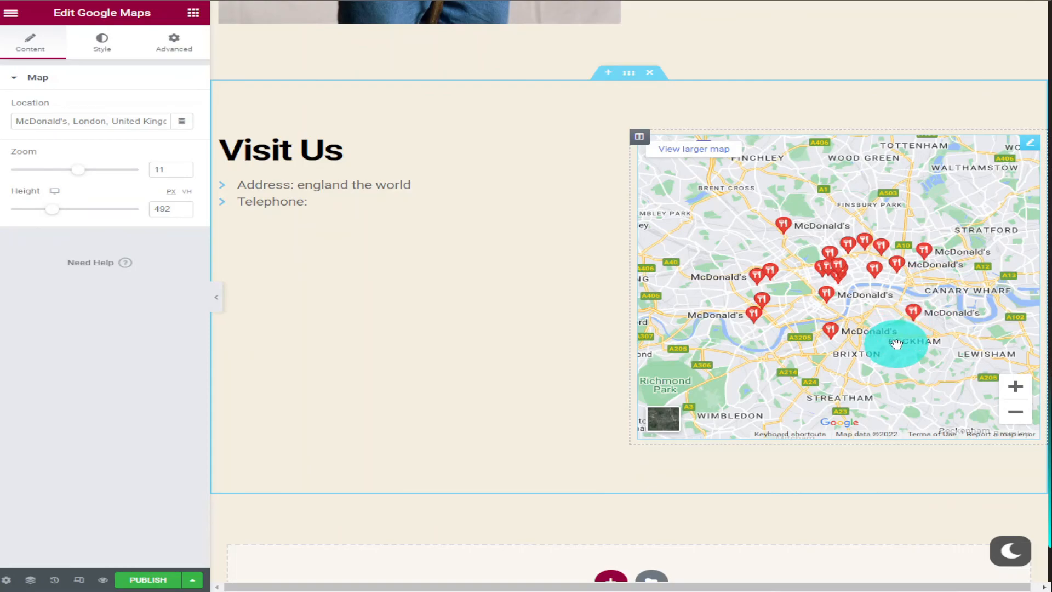
{"action": "scroll", "coordinate": [899, 343], "scroll_direction": "down", "scroll_amount": 2}
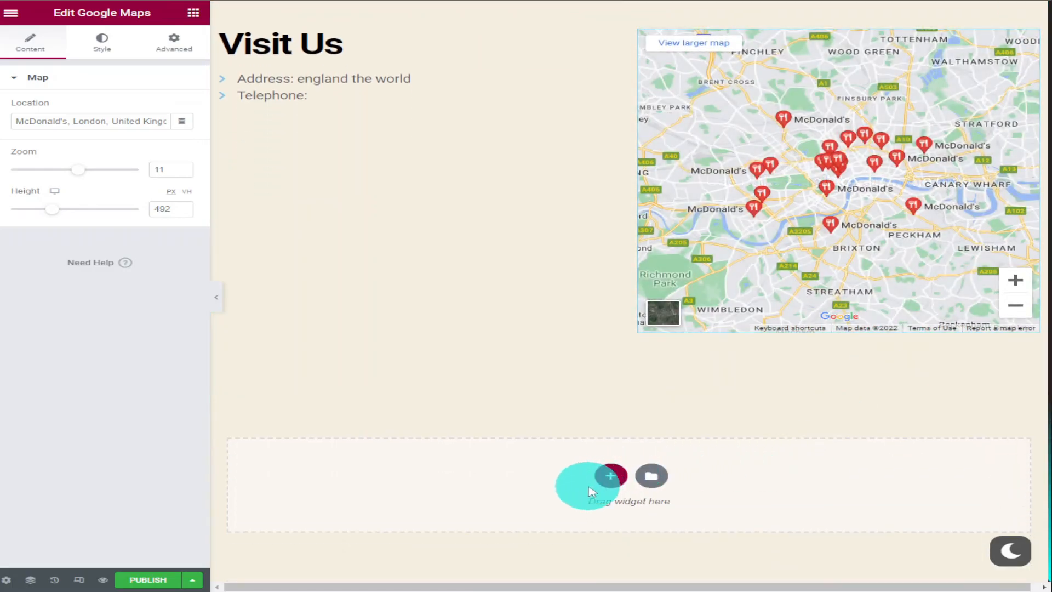
{"action": "scroll", "coordinate": [680, 307], "scroll_direction": "up", "scroll_amount": 12}
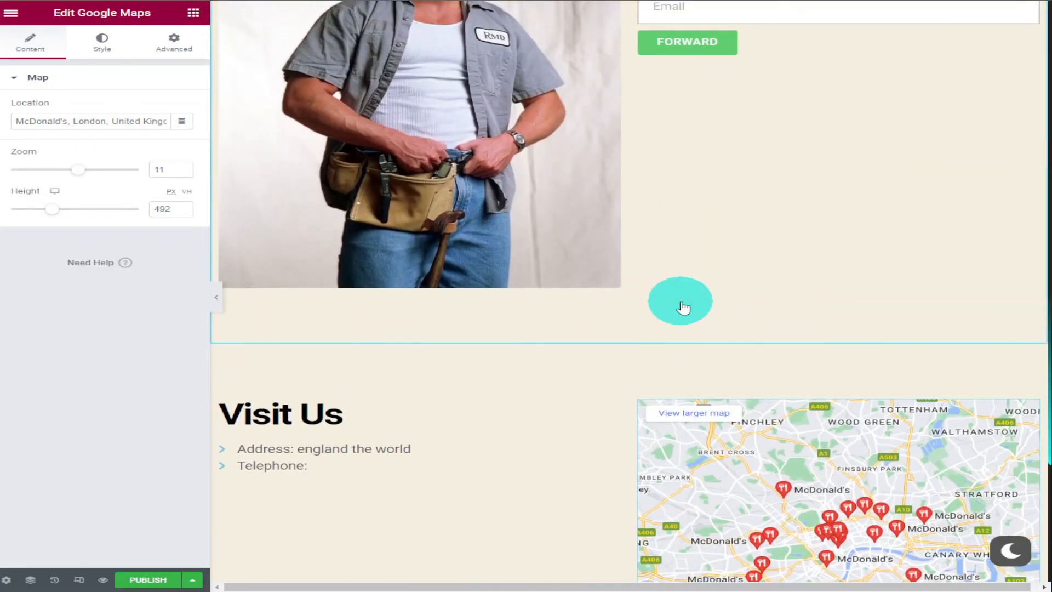
{"action": "scroll", "coordinate": [684, 307], "scroll_direction": "up", "scroll_amount": 5}
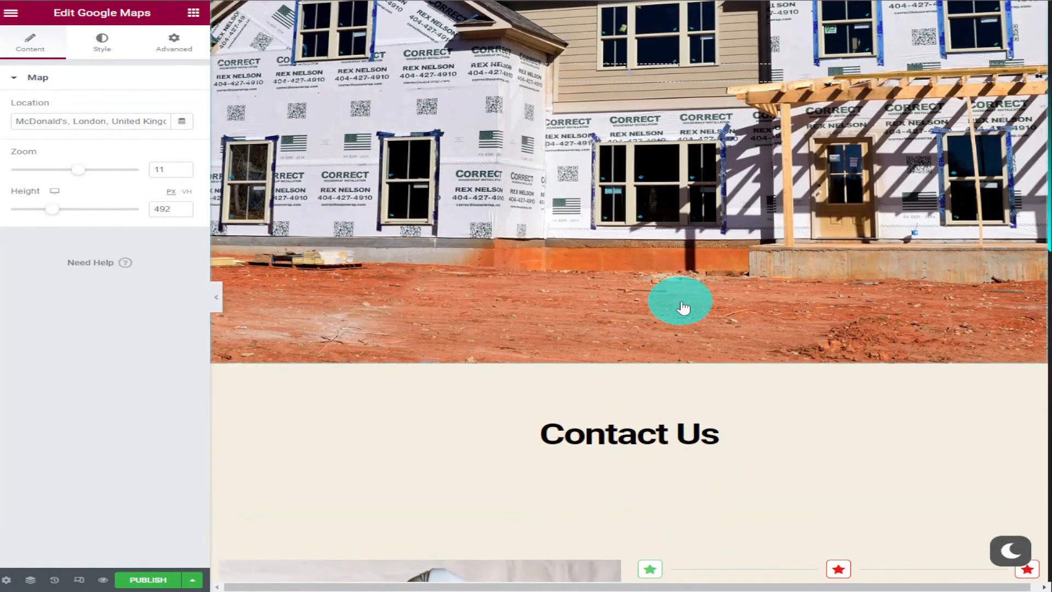